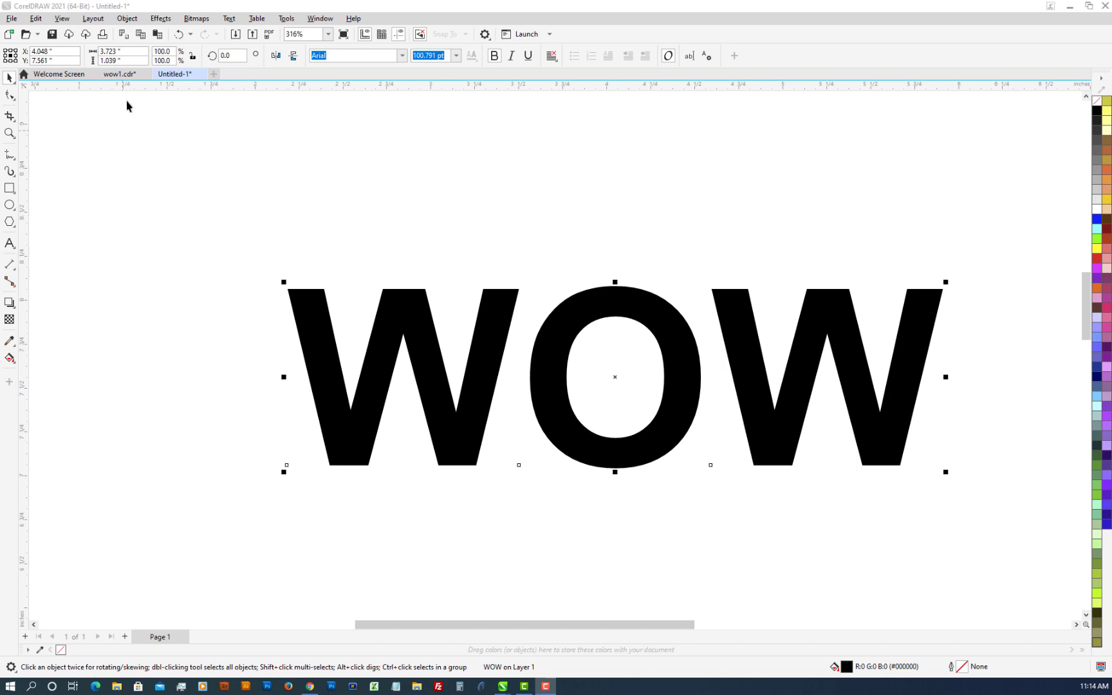
# - Convert the WOW text to curves and break the resulting curve apart into separate shapes
pyautogui.click(126, 19)
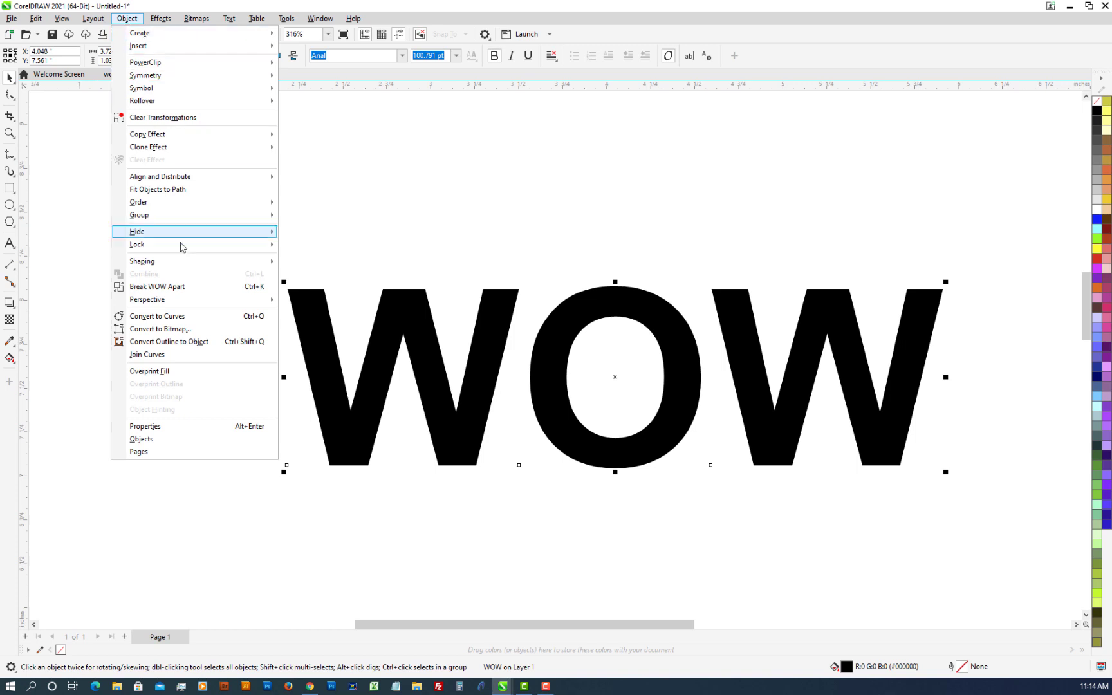
pyautogui.click(155, 317)
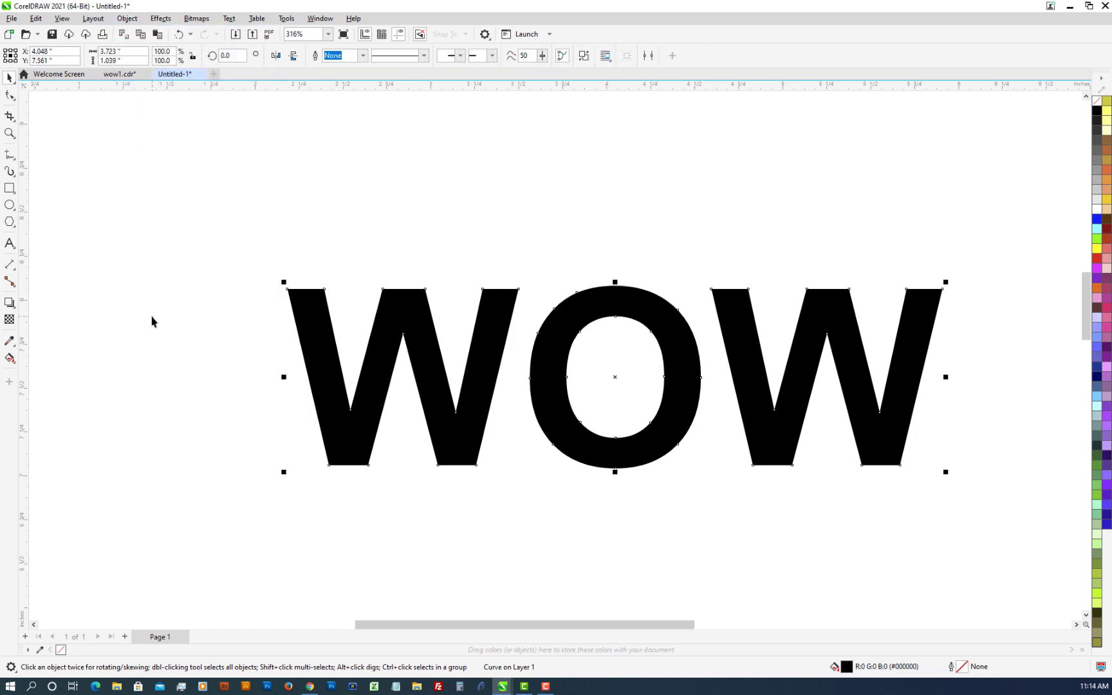
pyautogui.click(121, 21)
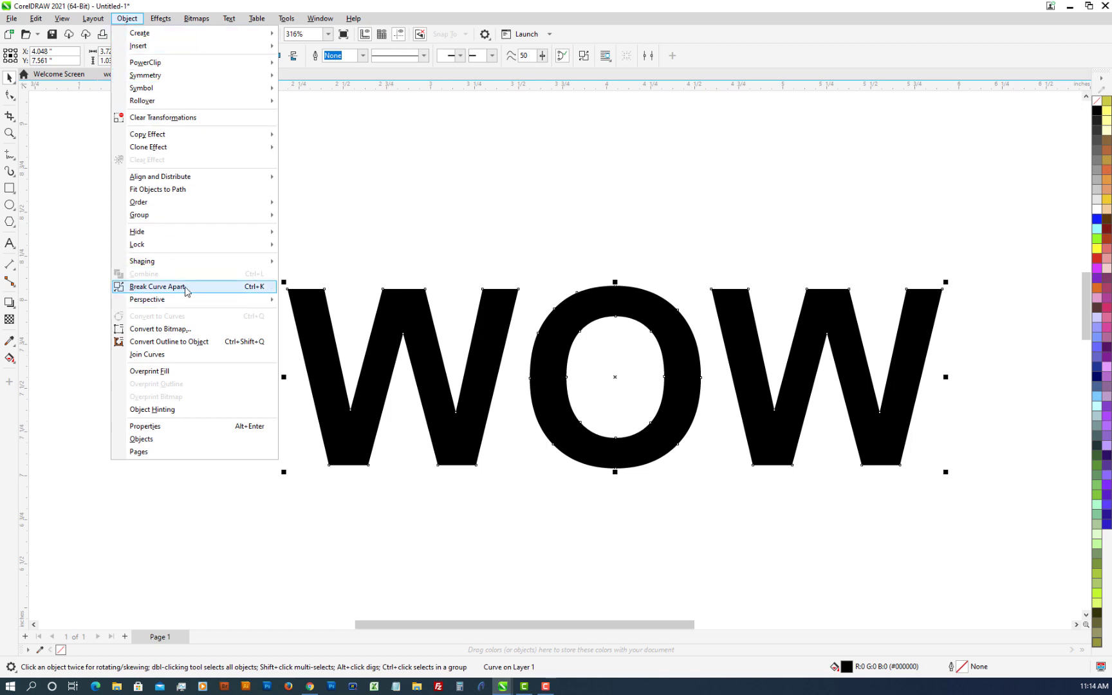
pyautogui.click(157, 287)
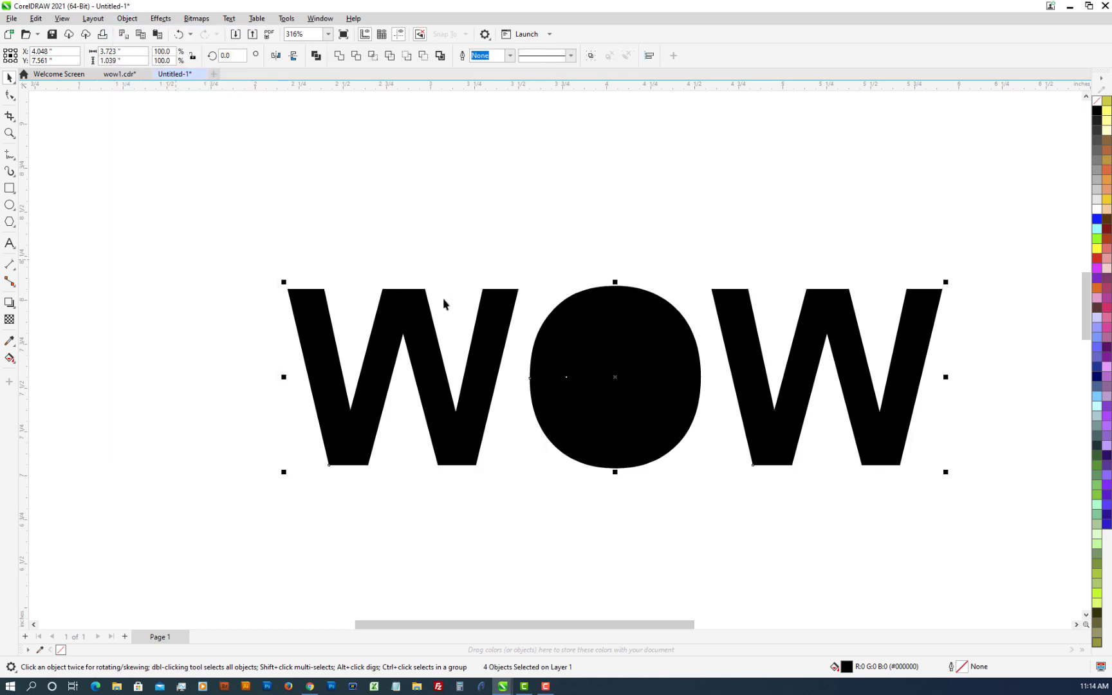
pyautogui.click(507, 263)
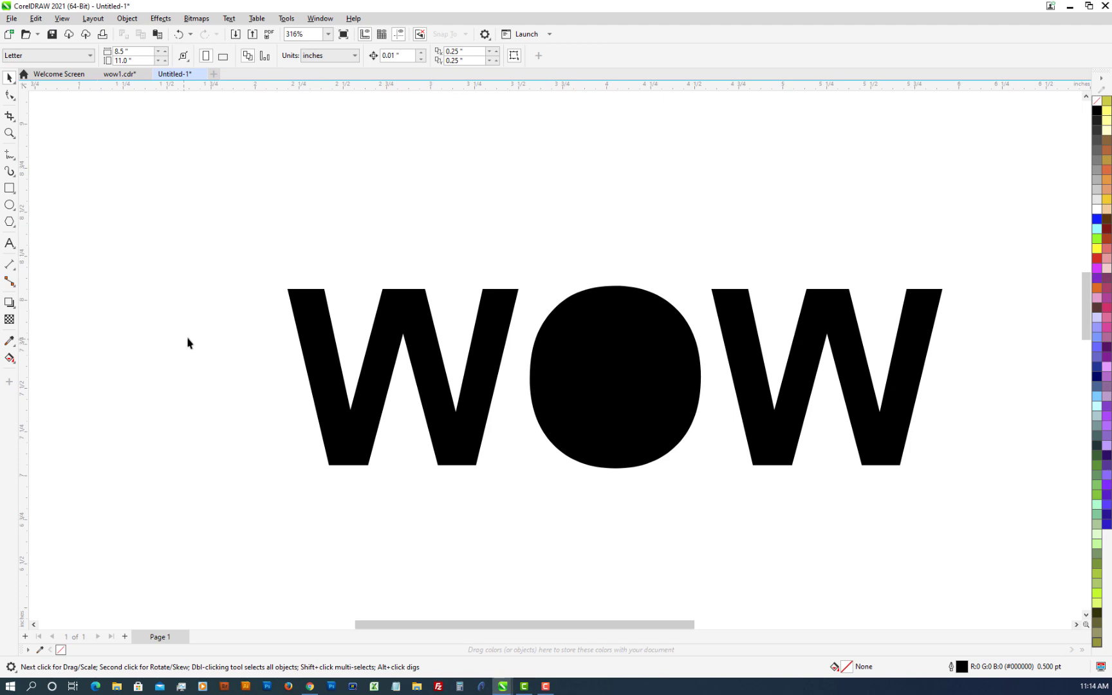
# - Try moving the first W and the O's outer shape out of the word, undoing each move
pyautogui.moveTo(315, 312); pyautogui.dragTo(263, 200)
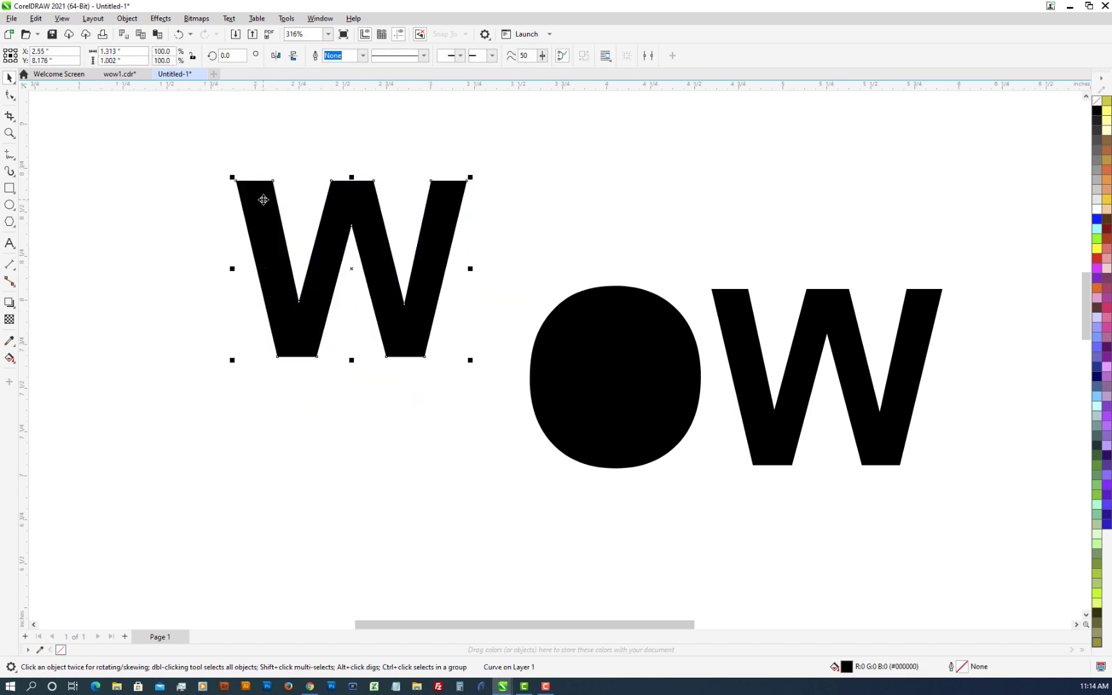
pyautogui.hotkey('ctrl', 'z')
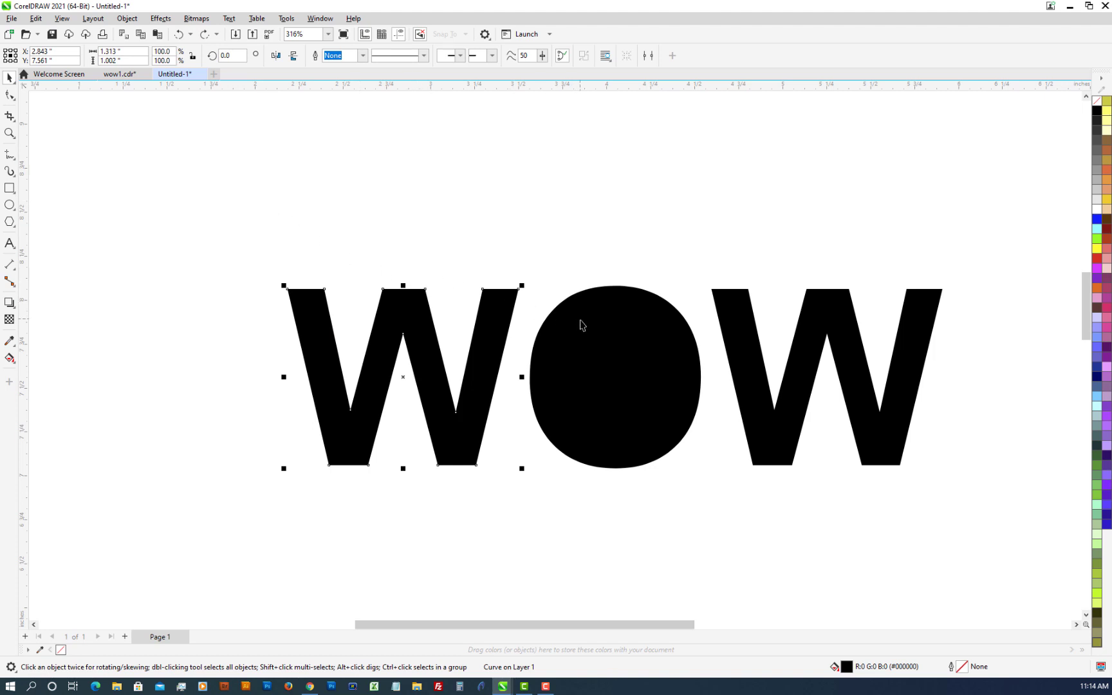
pyautogui.moveTo(581, 325); pyautogui.dragTo(619, 228)
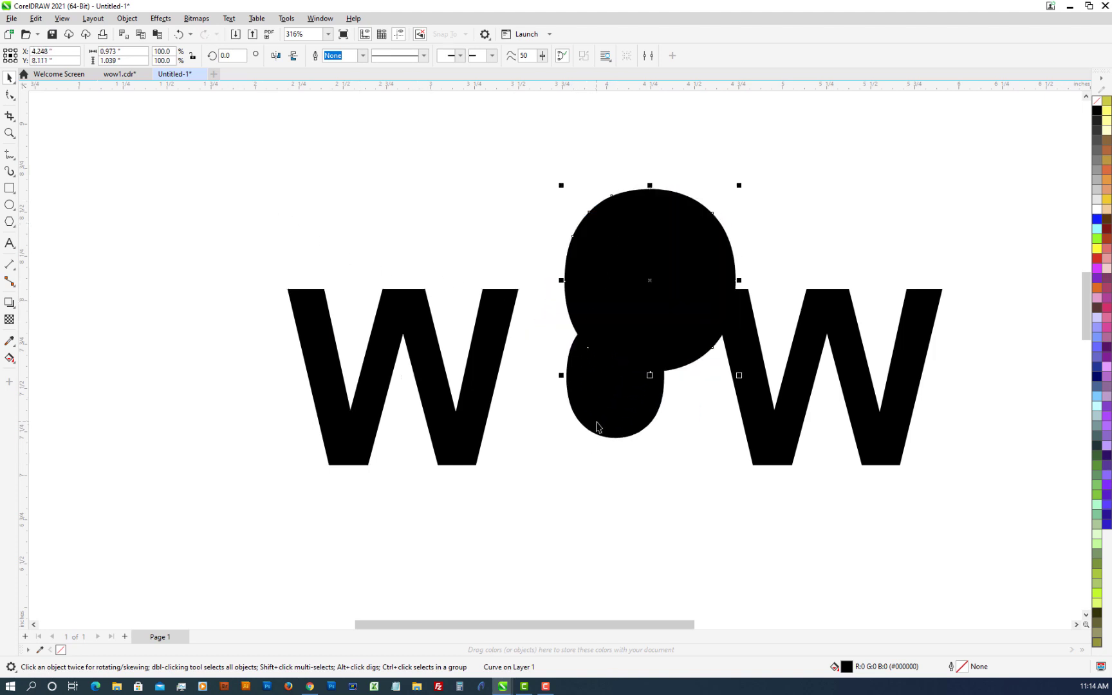
pyautogui.hotkey('ctrl', 'z')
pyautogui.click(501, 232)
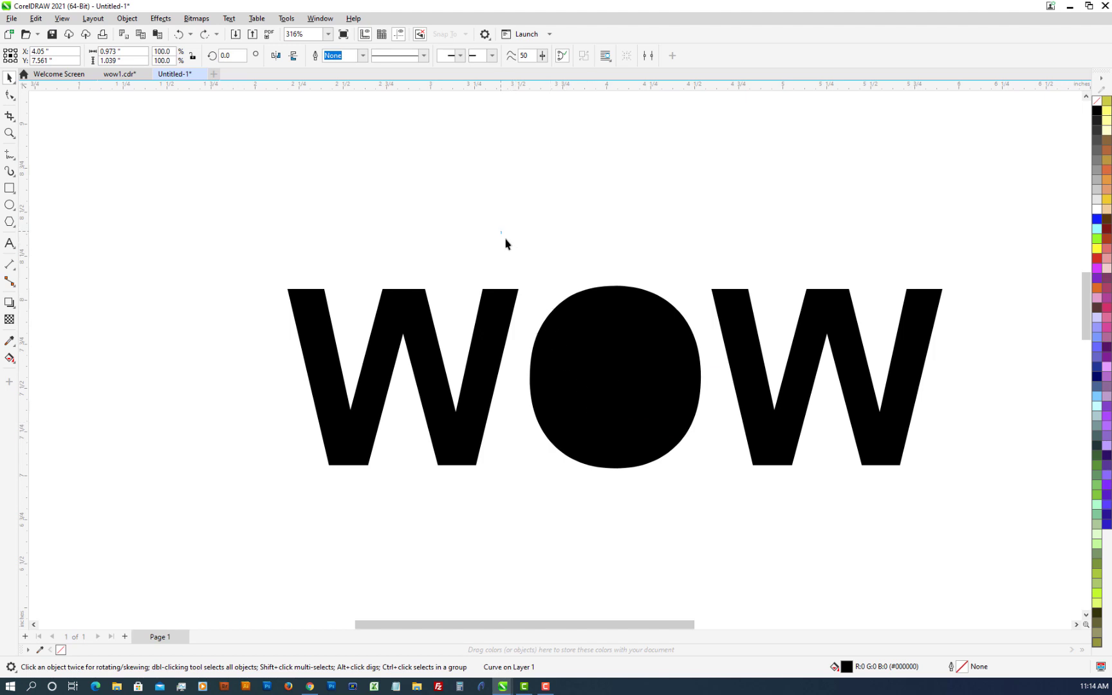
# - Try to cut the O's inner hole by applying Back Minus Front to its two shapes
pyautogui.moveTo(506, 240); pyautogui.dragTo(732, 487)
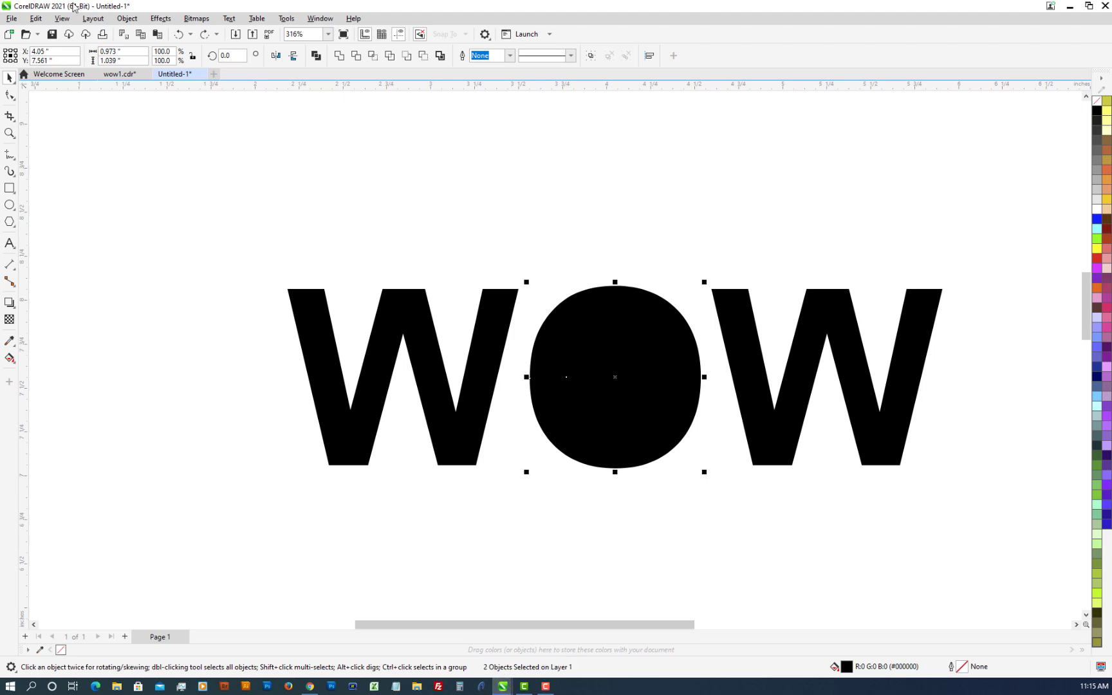
pyautogui.click(128, 23)
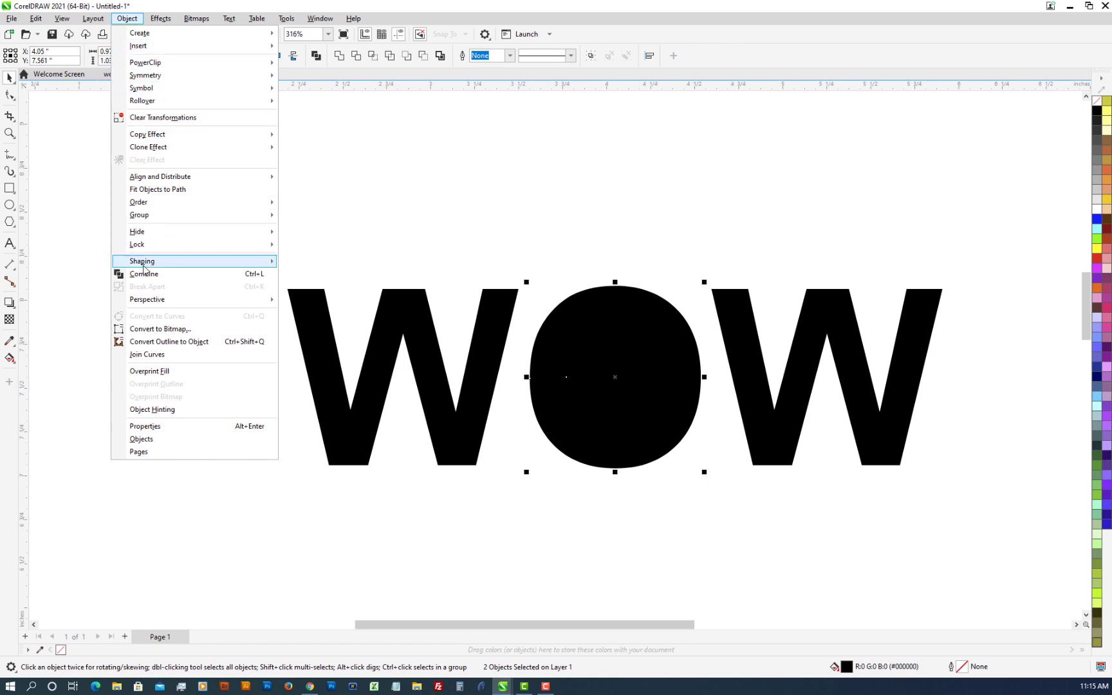
pyautogui.moveTo(143, 264)
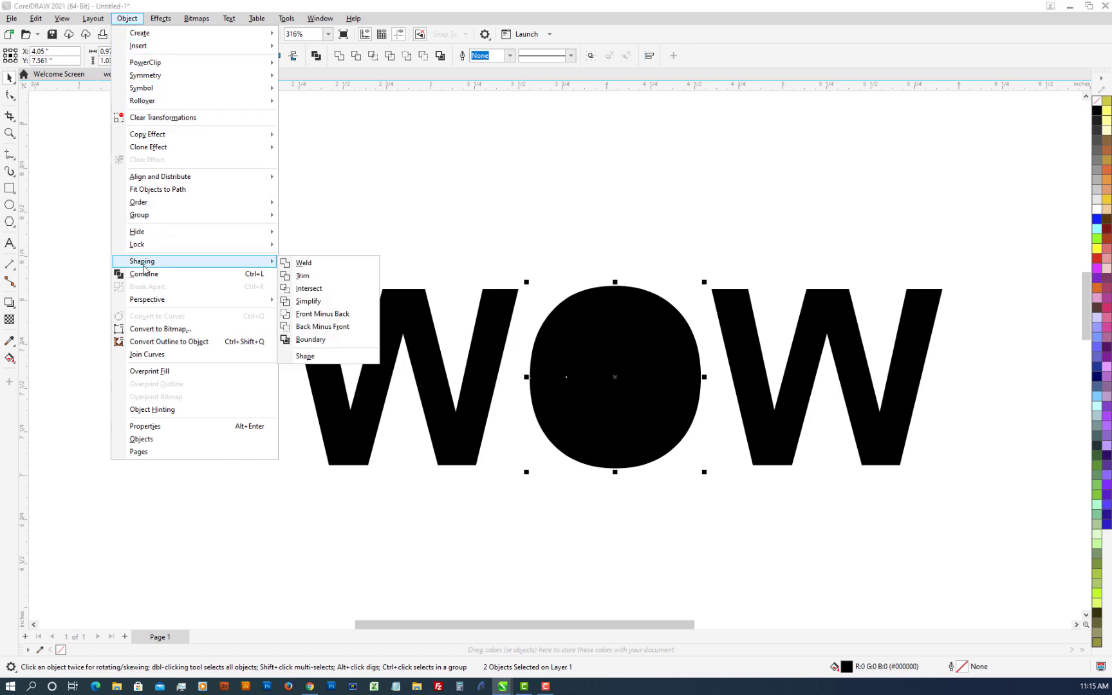
pyautogui.click(322, 327)
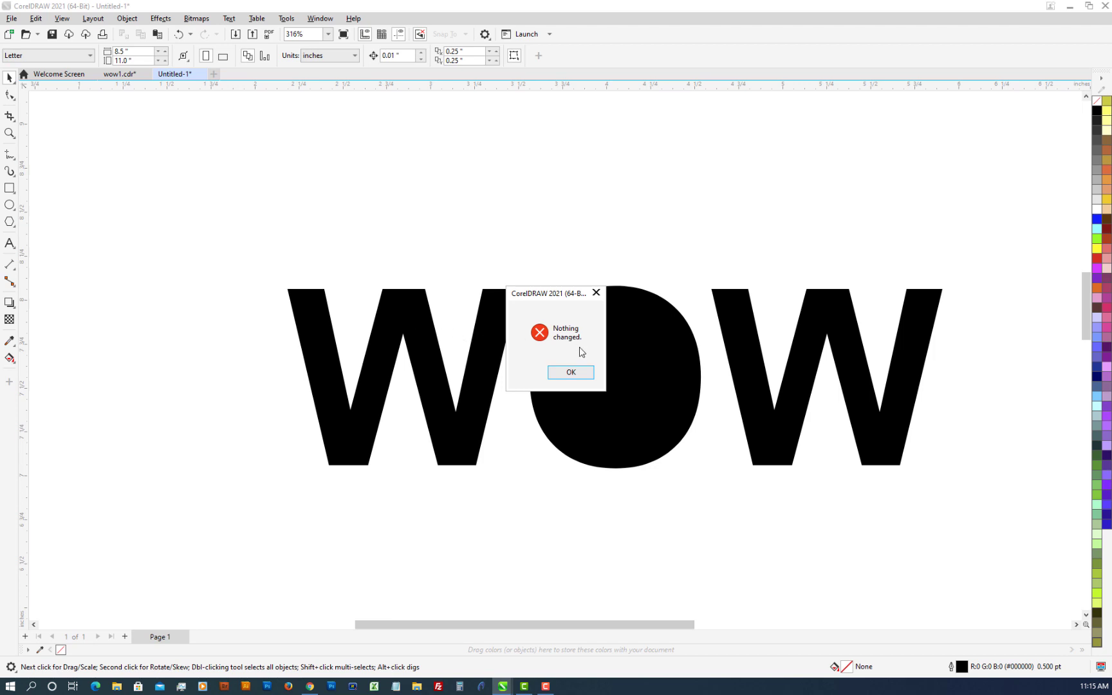
pyautogui.click(579, 373)
# - Cut the O's inner hole by applying Front Minus Back to its outer and inner shapes
pyautogui.moveTo(489, 236); pyautogui.dragTo(726, 497)
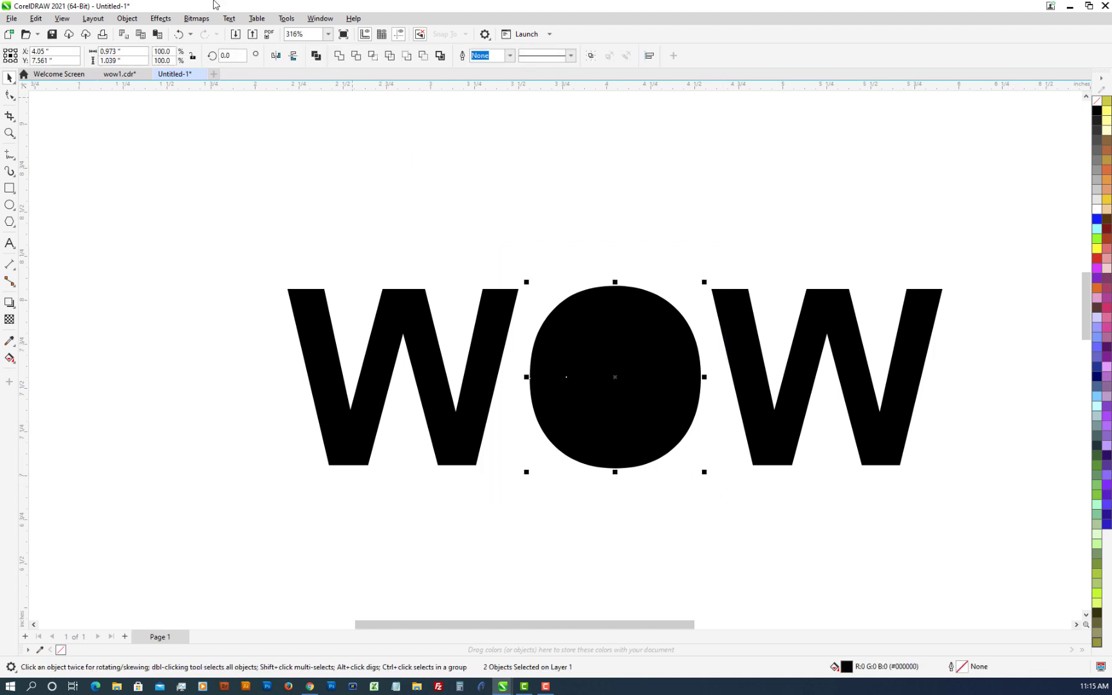
pyautogui.click(140, 22)
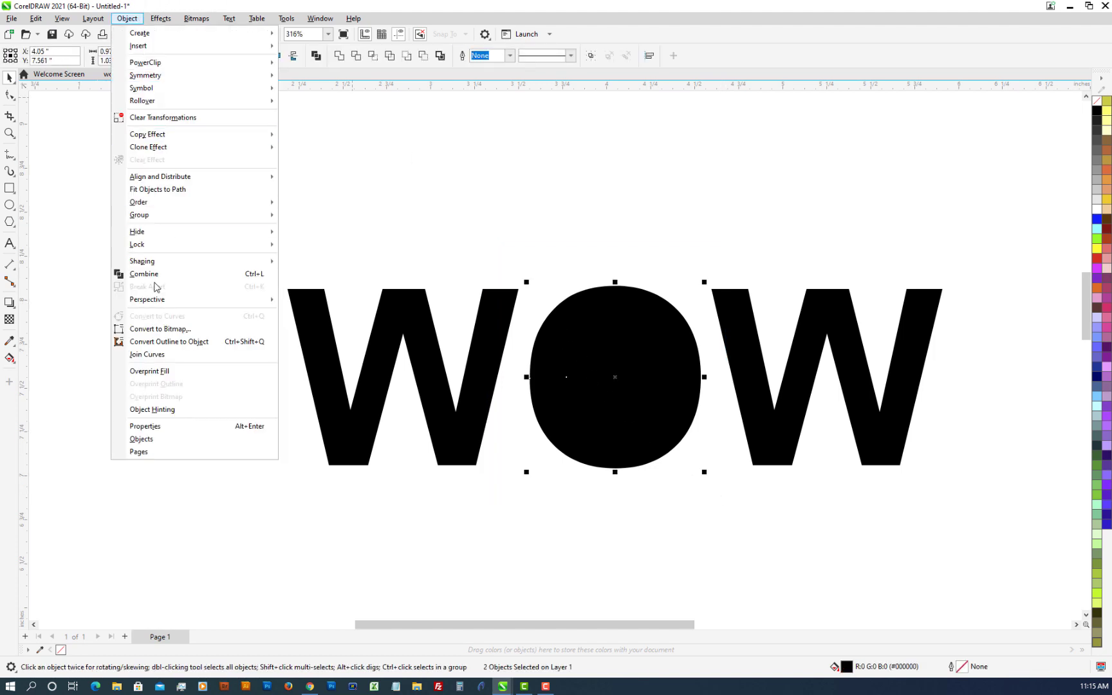
pyautogui.moveTo(152, 259)
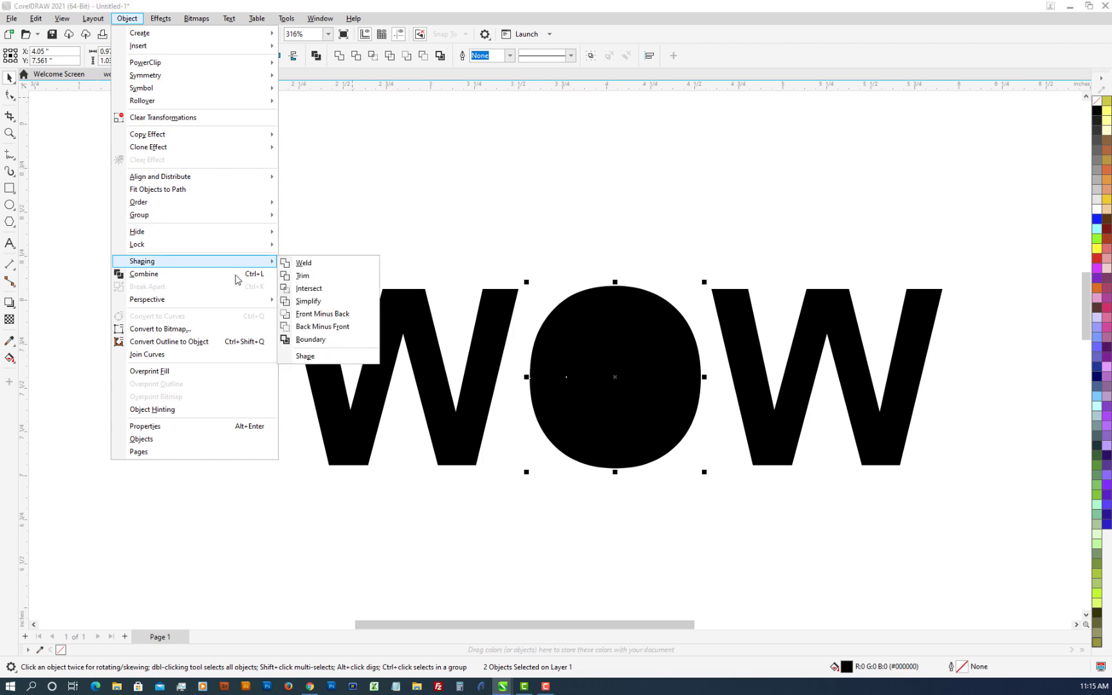
pyautogui.click(340, 316)
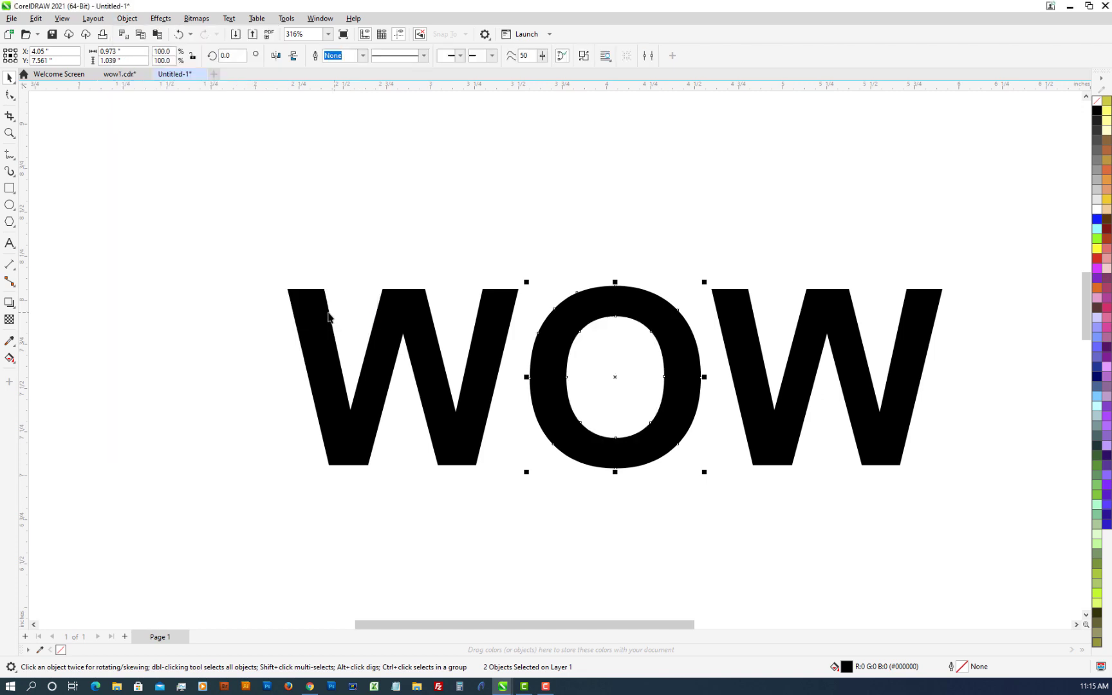
# - Add a node on each inner lower edge of the first W and pull its lower middle vertex far down into a spike
pyautogui.click(421, 309)
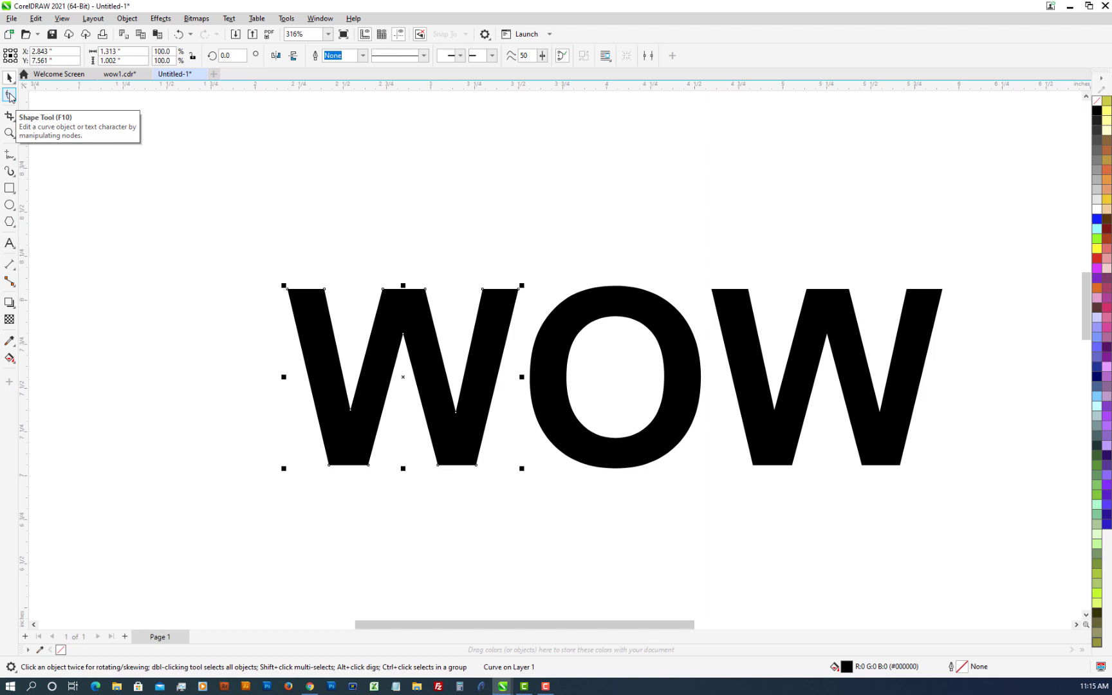
pyautogui.click(9, 96)
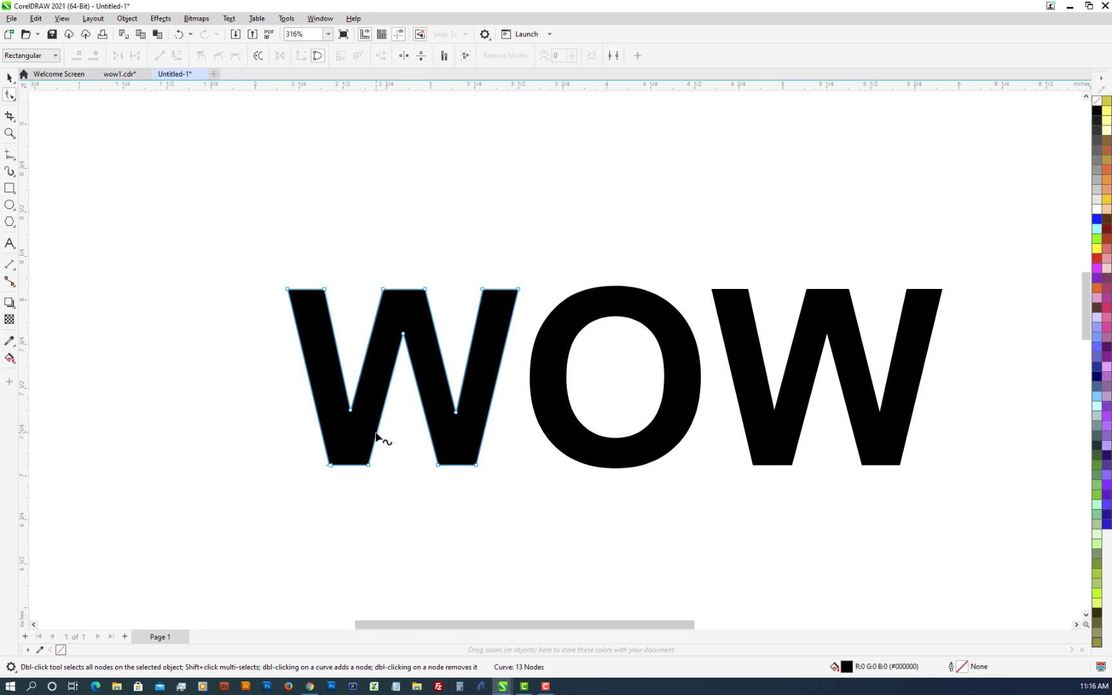
pyautogui.doubleClick(376, 434)
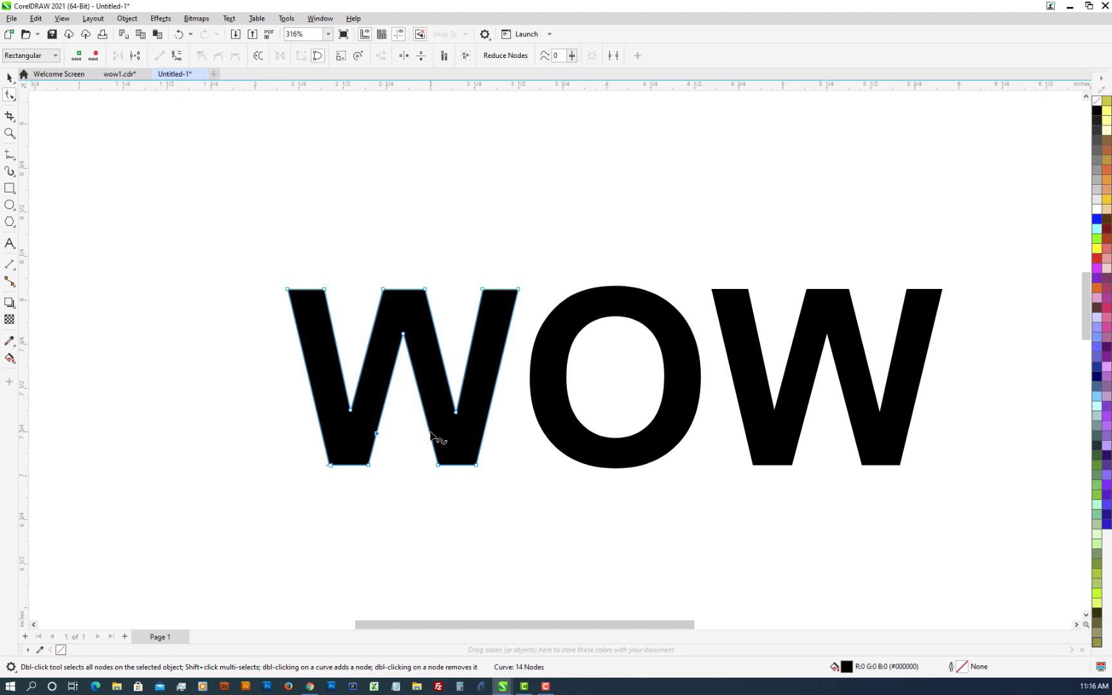
pyautogui.doubleClick(430, 432)
pyautogui.moveTo(403, 336); pyautogui.dragTo(401, 598)
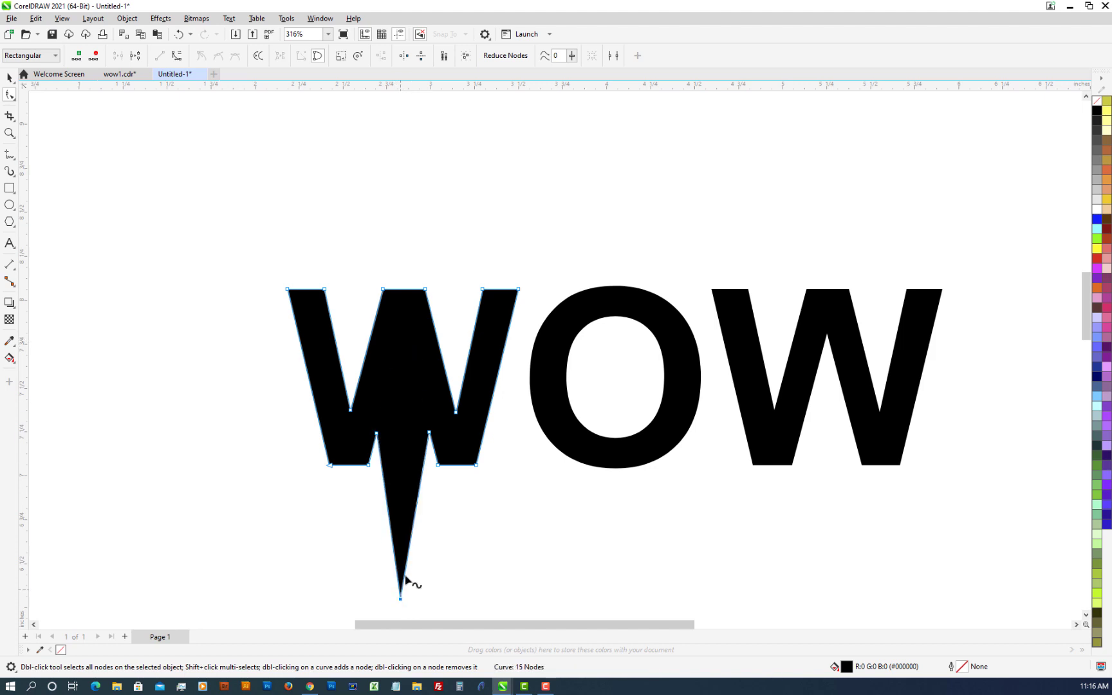
pyautogui.click(9, 77)
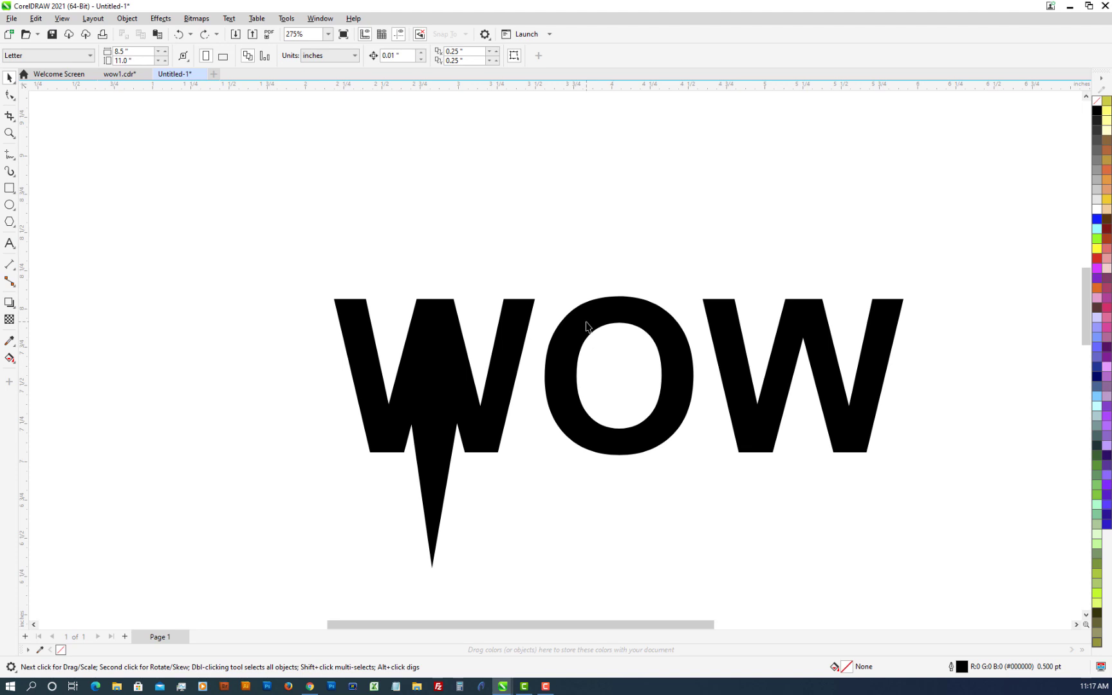
# - Try moving the O up over the last W, and undo the move
pyautogui.moveTo(587, 326); pyautogui.dragTo(695, 243)
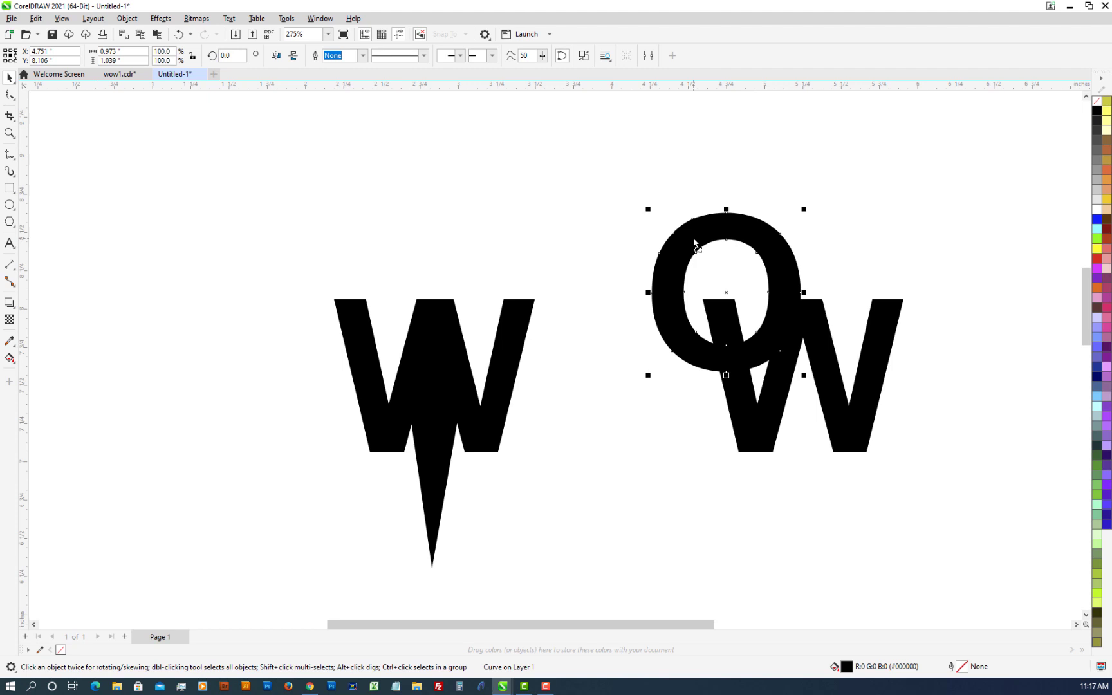
pyautogui.hotkey('ctrl', 'z')
pyautogui.click(689, 240)
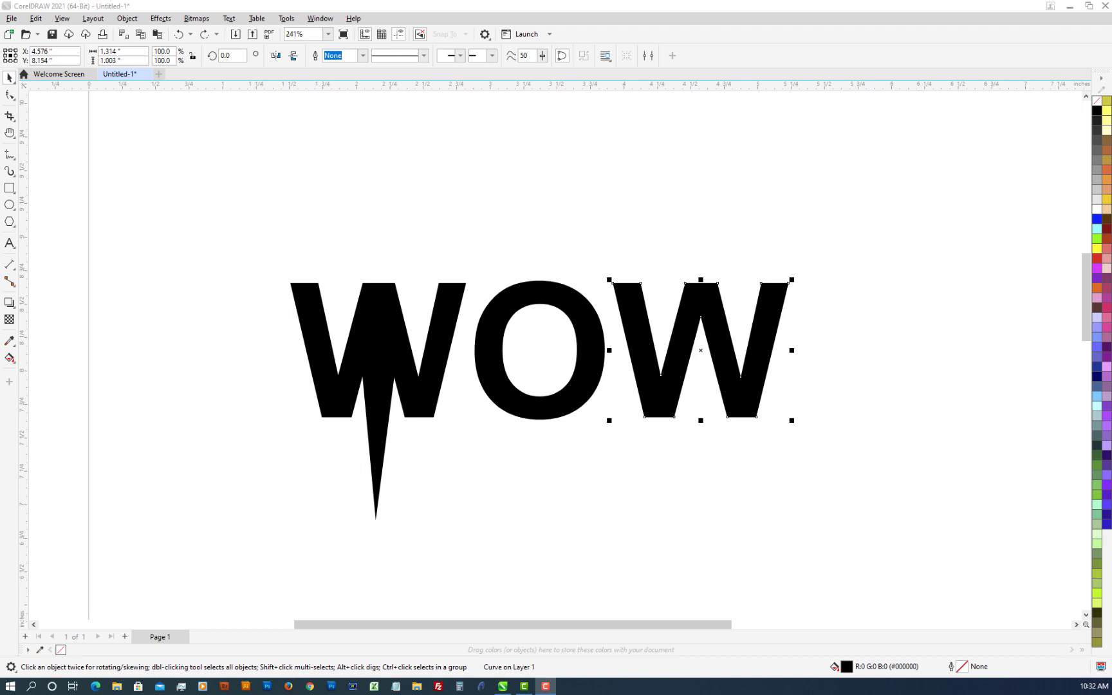
# - Add three nodes along the last W's outer right edge and pull the middle one outward into a pointed spike
pyautogui.click(9, 96)
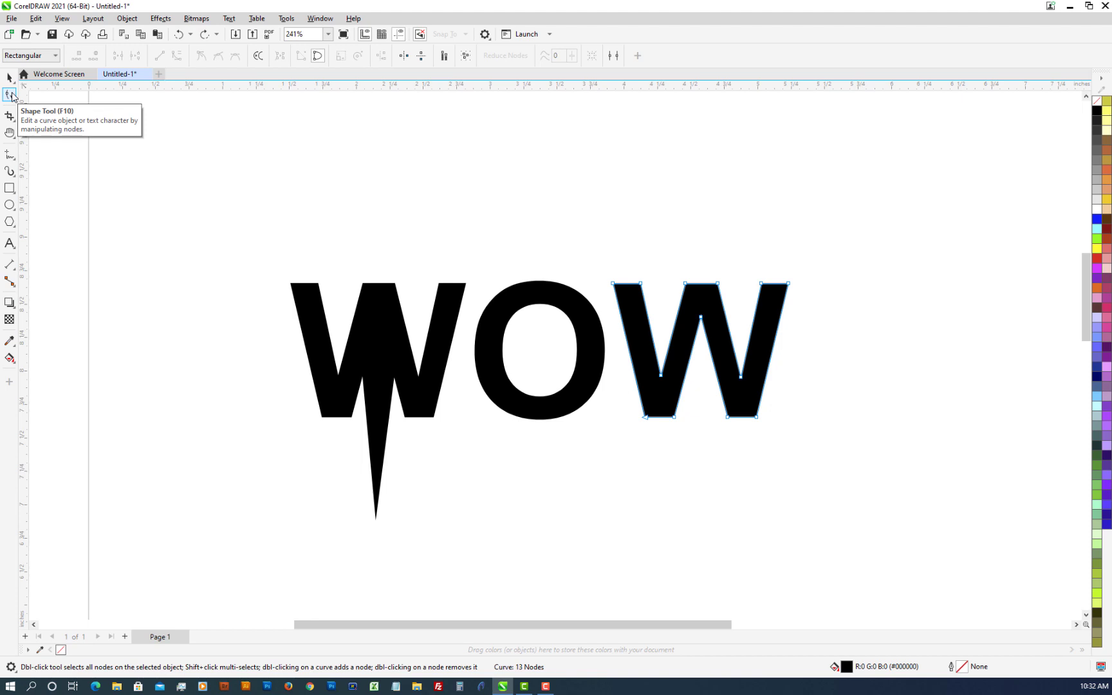
pyautogui.click(780, 321)
pyautogui.doubleClick(779, 322)
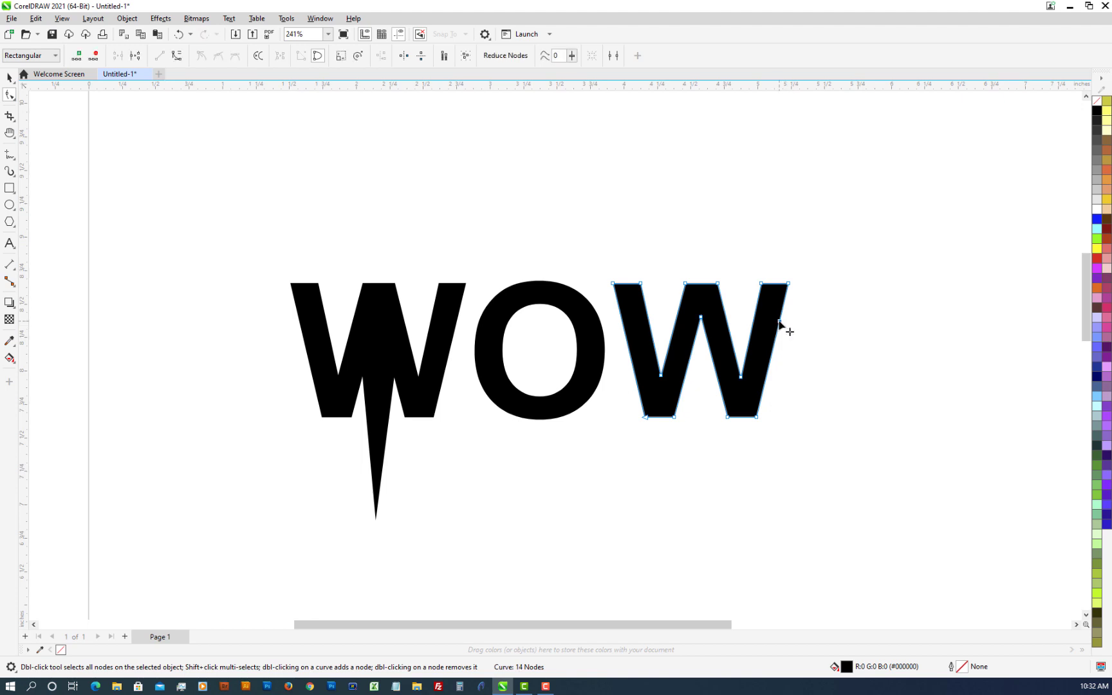
pyautogui.click(771, 374)
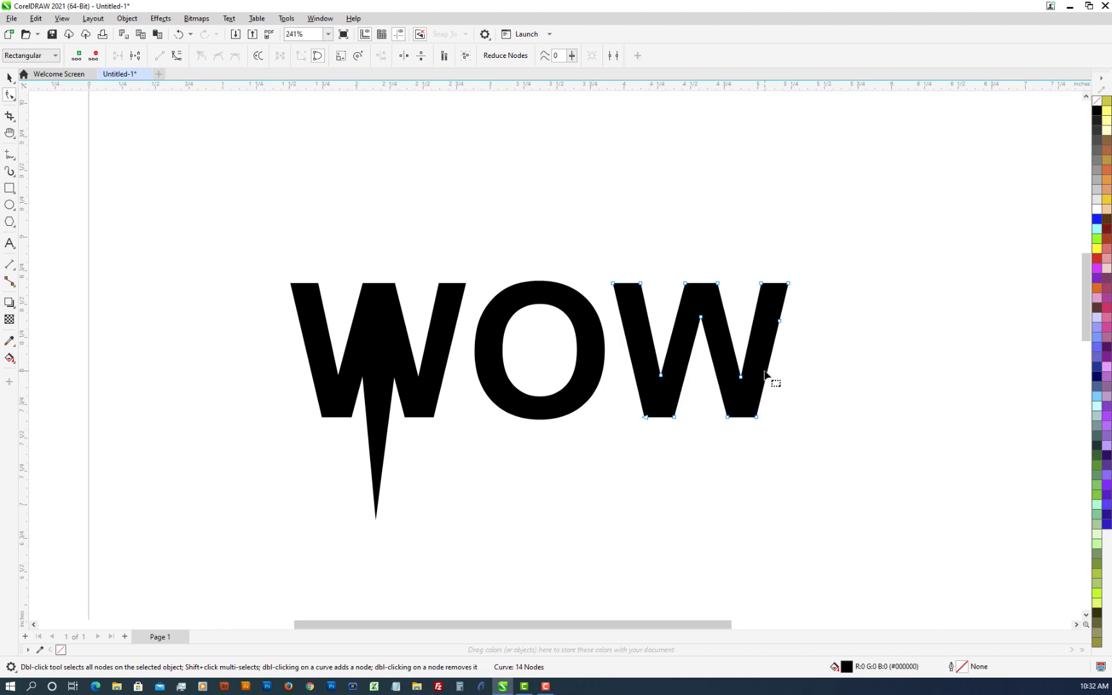
pyautogui.doubleClick(768, 372)
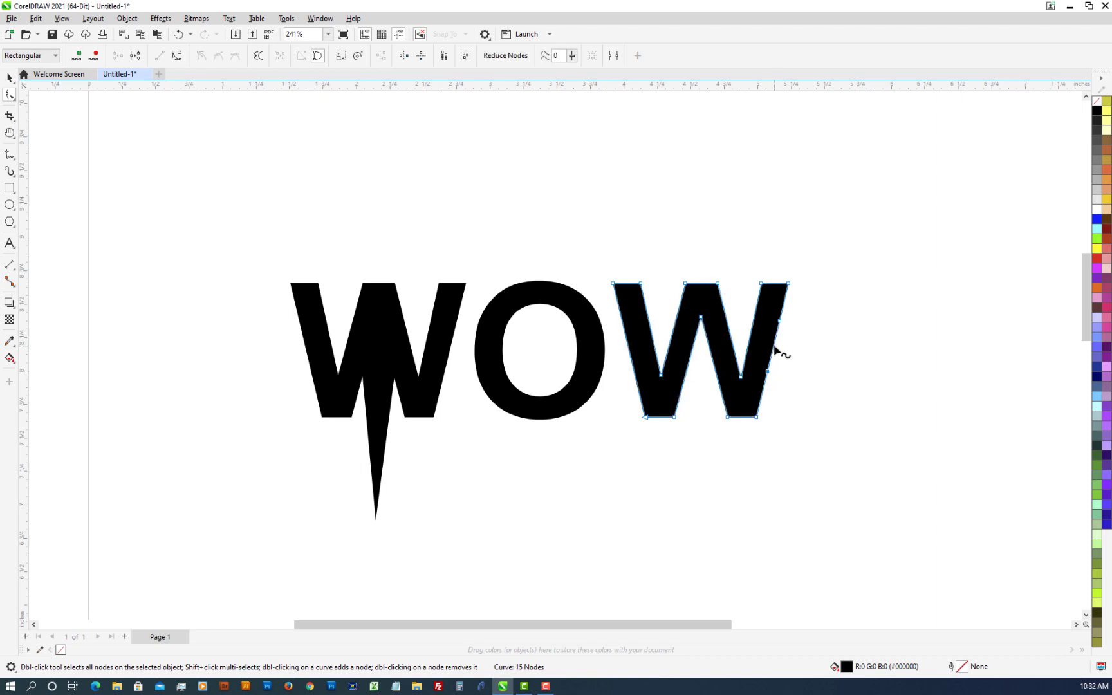
pyautogui.doubleClick(774, 347)
pyautogui.moveTo(774, 347); pyautogui.dragTo(827, 358)
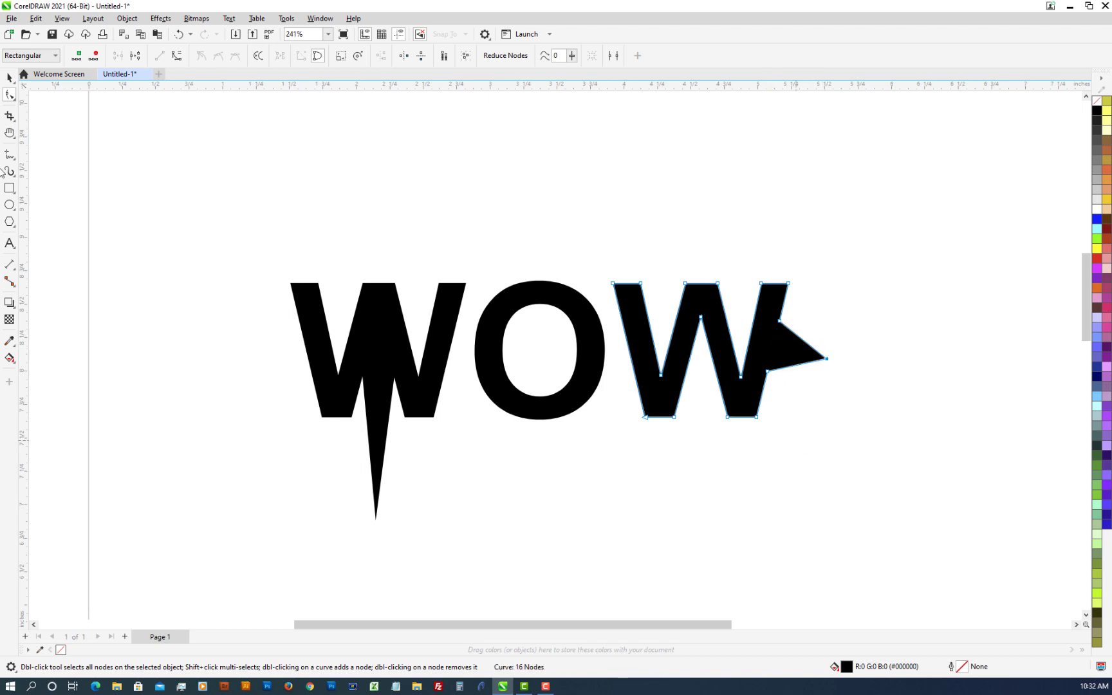
pyautogui.click(9, 78)
pyautogui.click(486, 147)
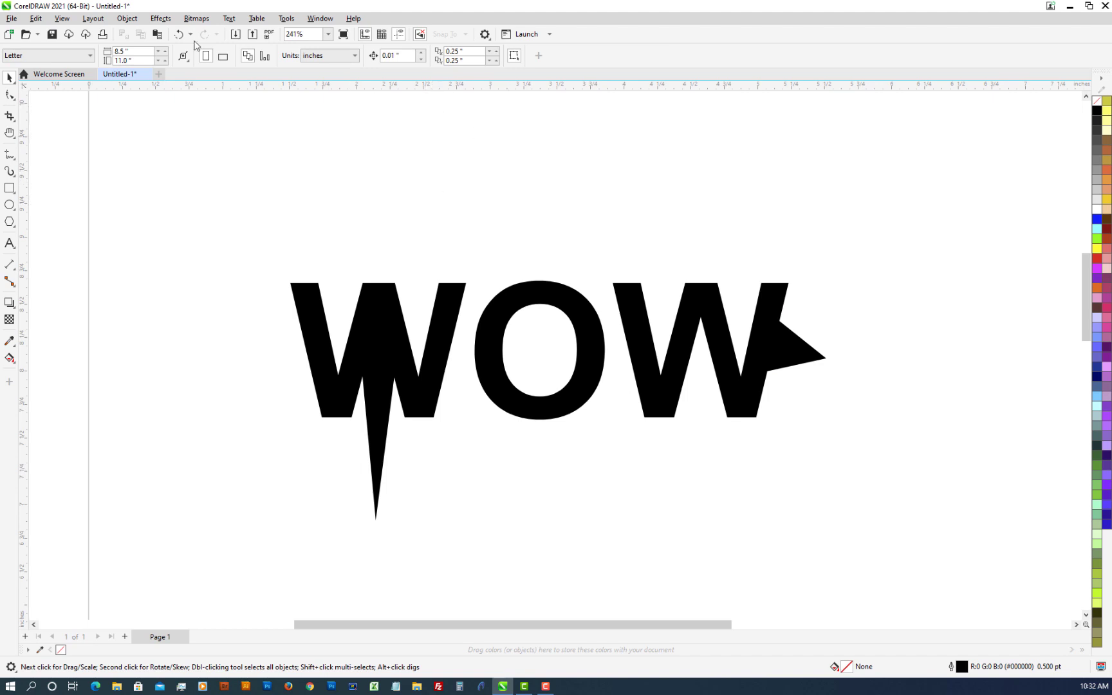
# - Pull a new node on the base of the last W's right leg down into a spike and delete the leg's two bottom corner nodes
pyautogui.click(722, 355)
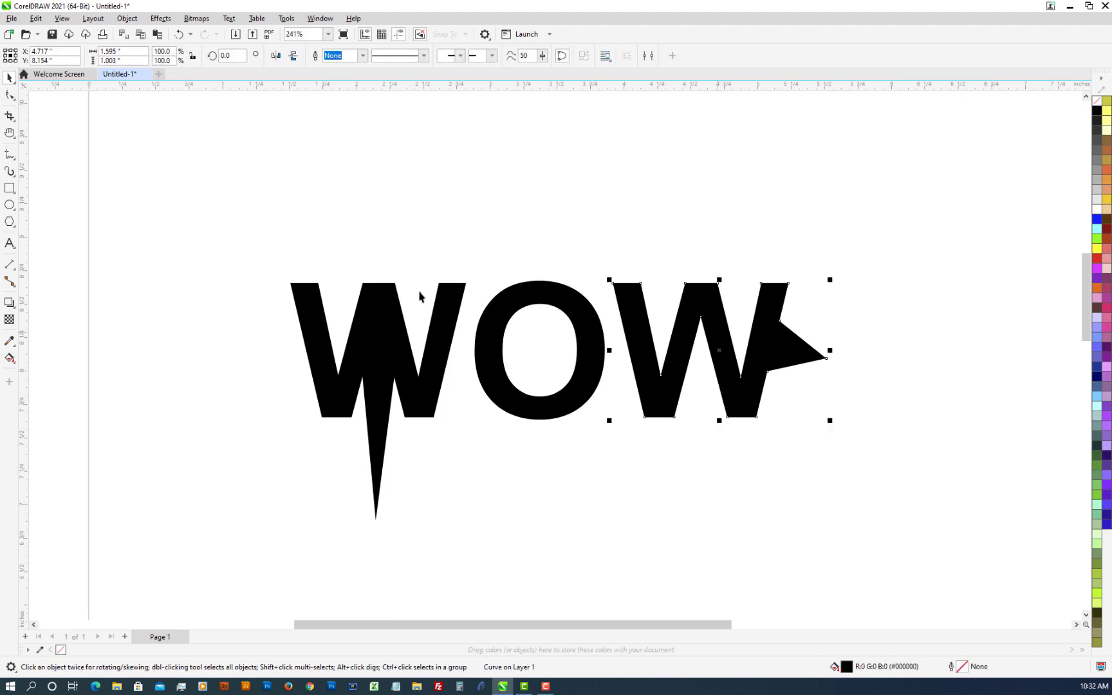
pyautogui.click(11, 97)
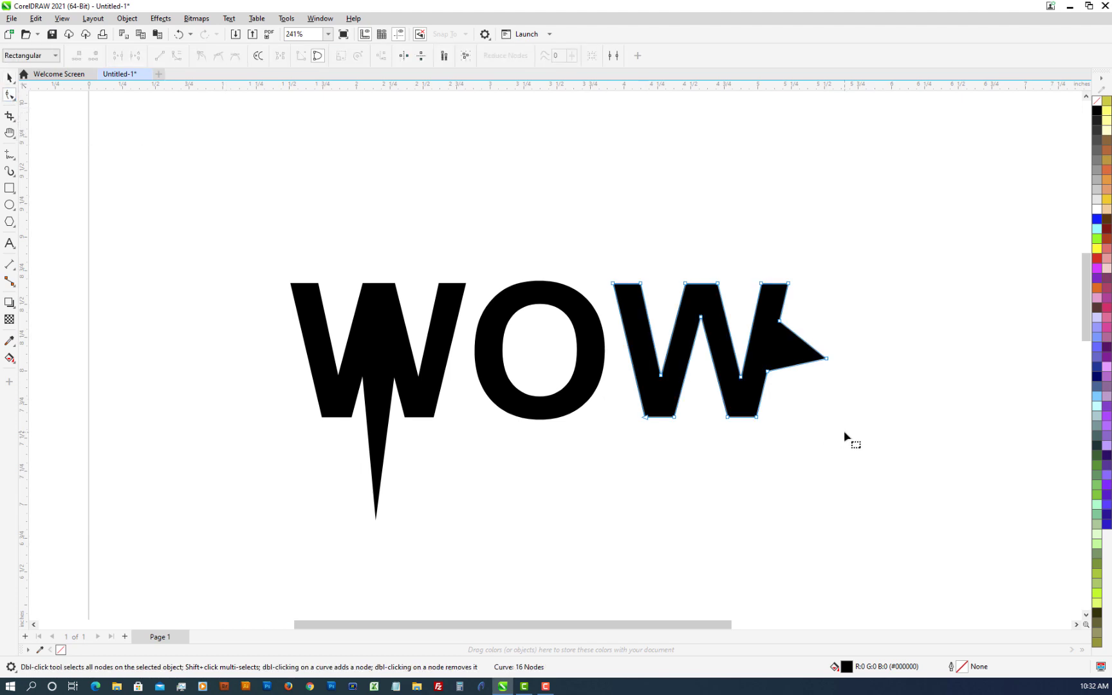
pyautogui.doubleClick(743, 418)
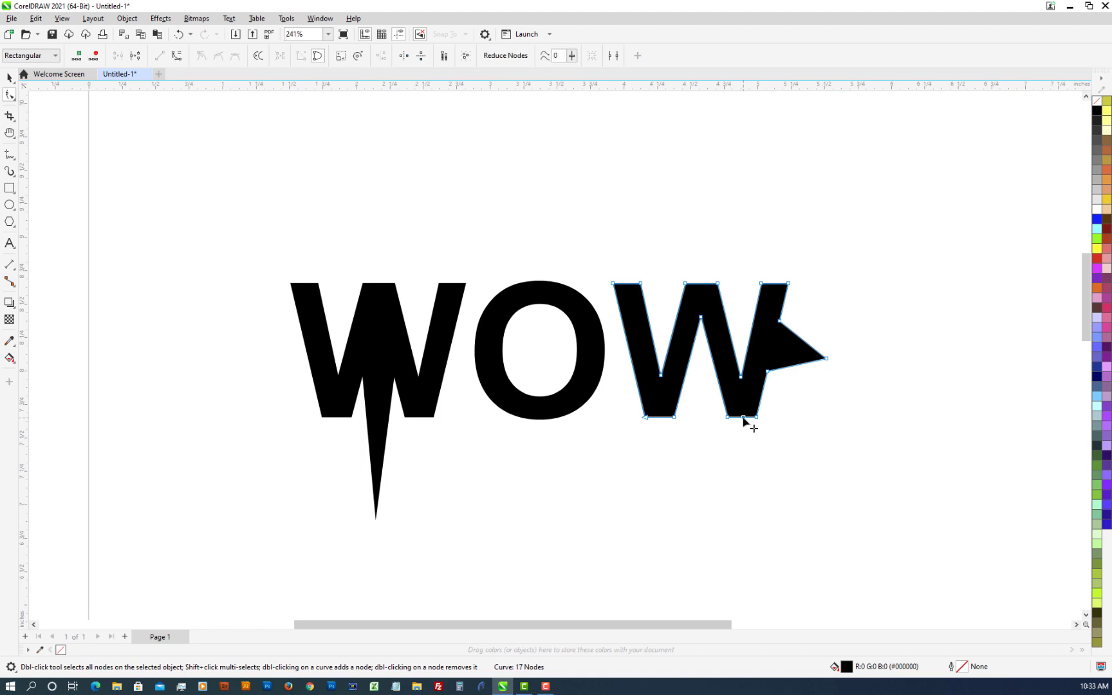
pyautogui.moveTo(744, 417); pyautogui.dragTo(740, 522)
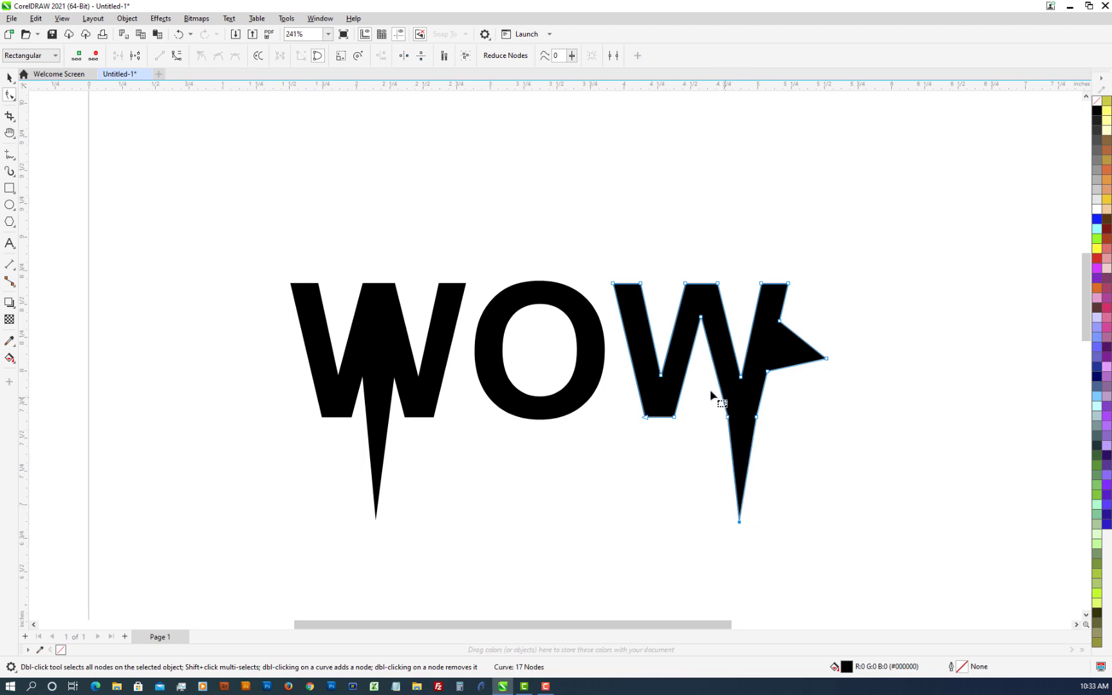
pyautogui.moveTo(708, 404); pyautogui.dragTo(805, 440)
pyautogui.press('Delete')
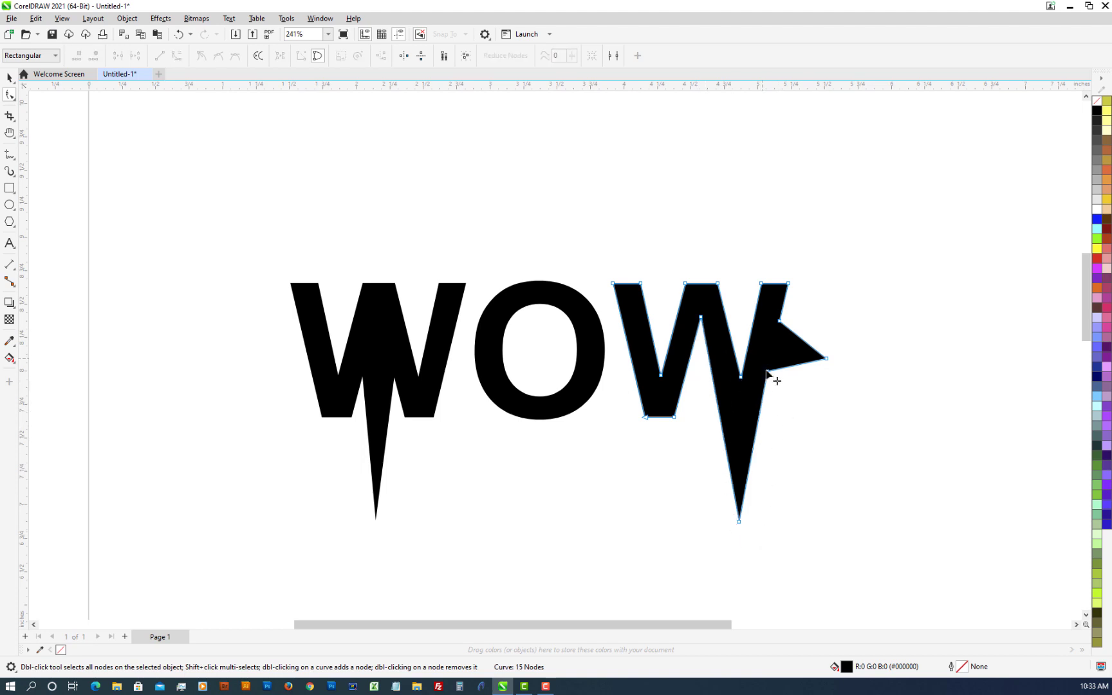
# - Pull the O's inner upper-left and inner lower-right nodes toward the middle of its counter, and deselect the letter
pyautogui.click(9, 77)
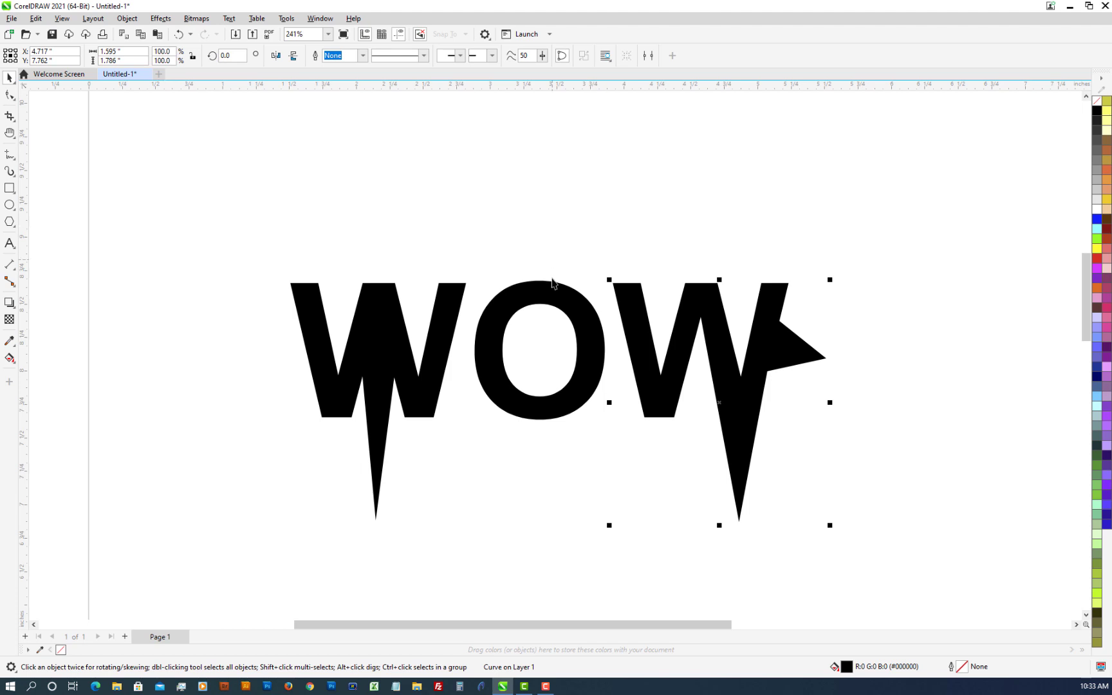
pyautogui.click(541, 318)
pyautogui.click(539, 301)
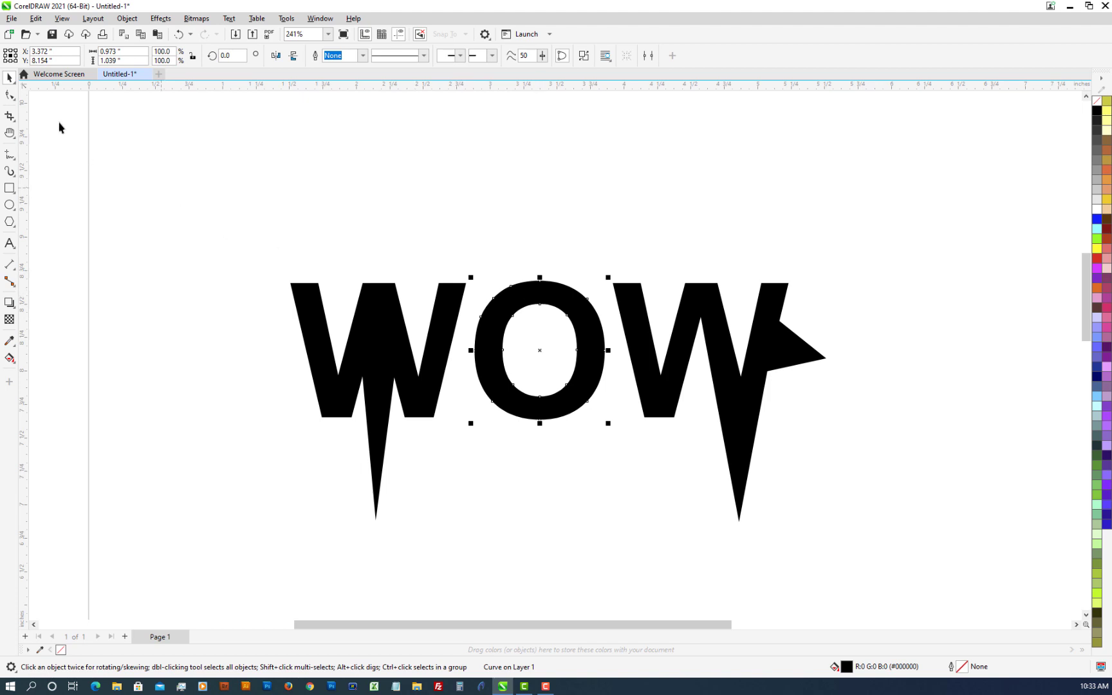
pyautogui.click(11, 96)
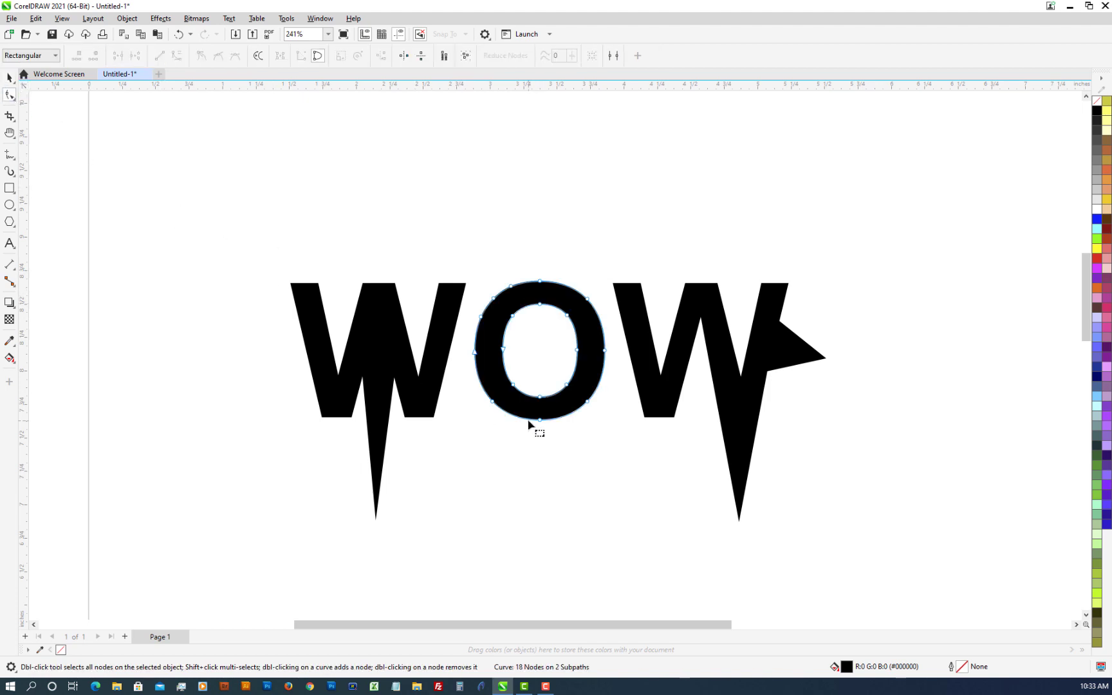
pyautogui.click(514, 318)
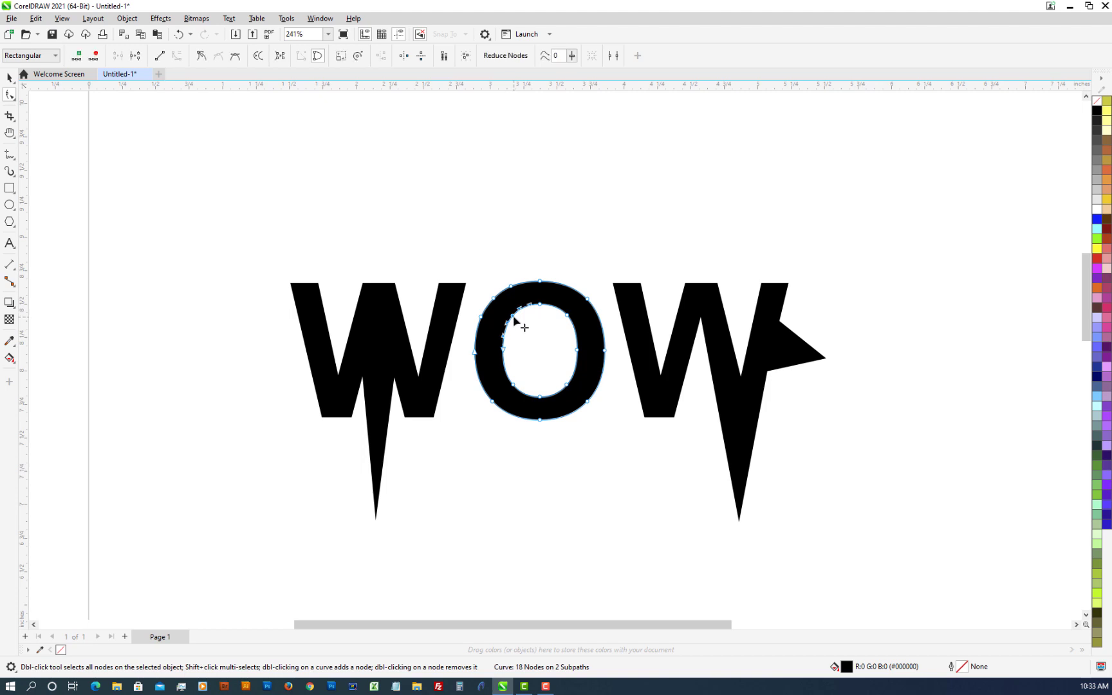
pyautogui.moveTo(514, 318); pyautogui.dragTo(534, 337)
pyautogui.moveTo(567, 384); pyautogui.dragTo(549, 363)
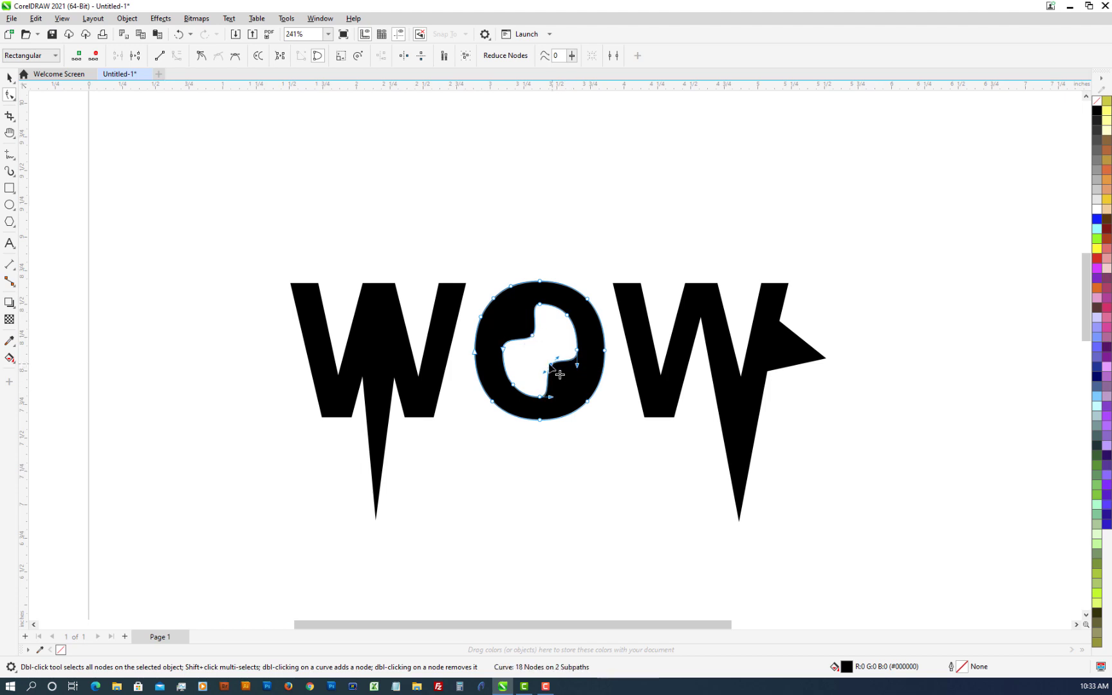
pyautogui.click(10, 77)
pyautogui.click(267, 162)
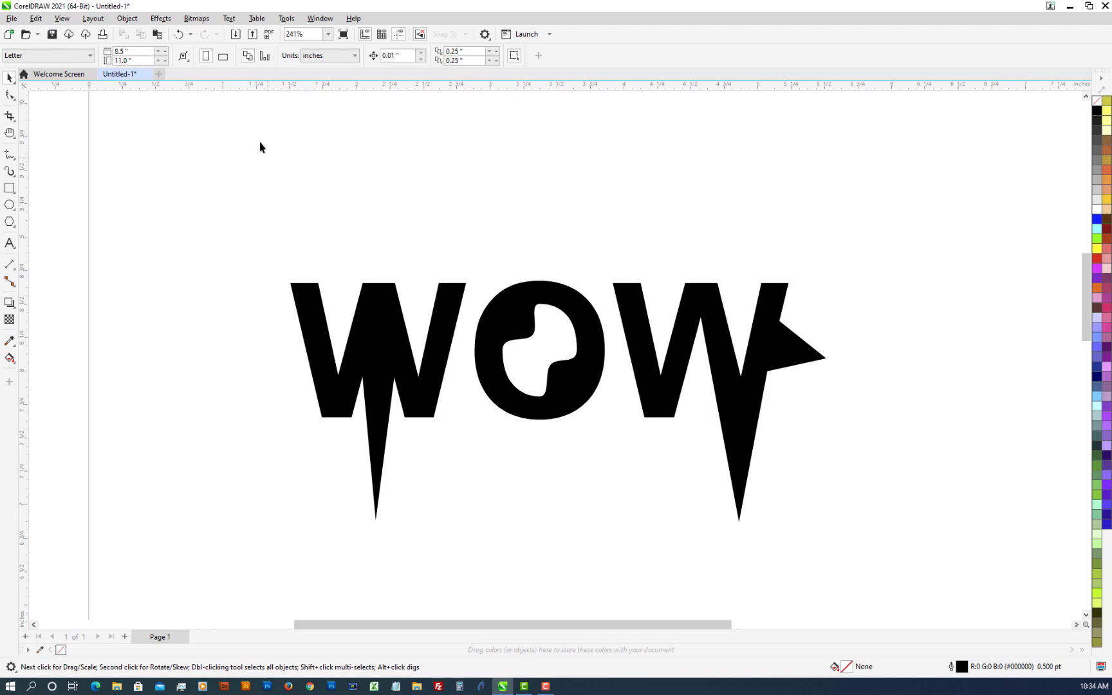
# - Add the capital letter J as 24 pt Arial text above the first W and make it bold
pyautogui.click(9, 244)
pyautogui.click(306, 172)
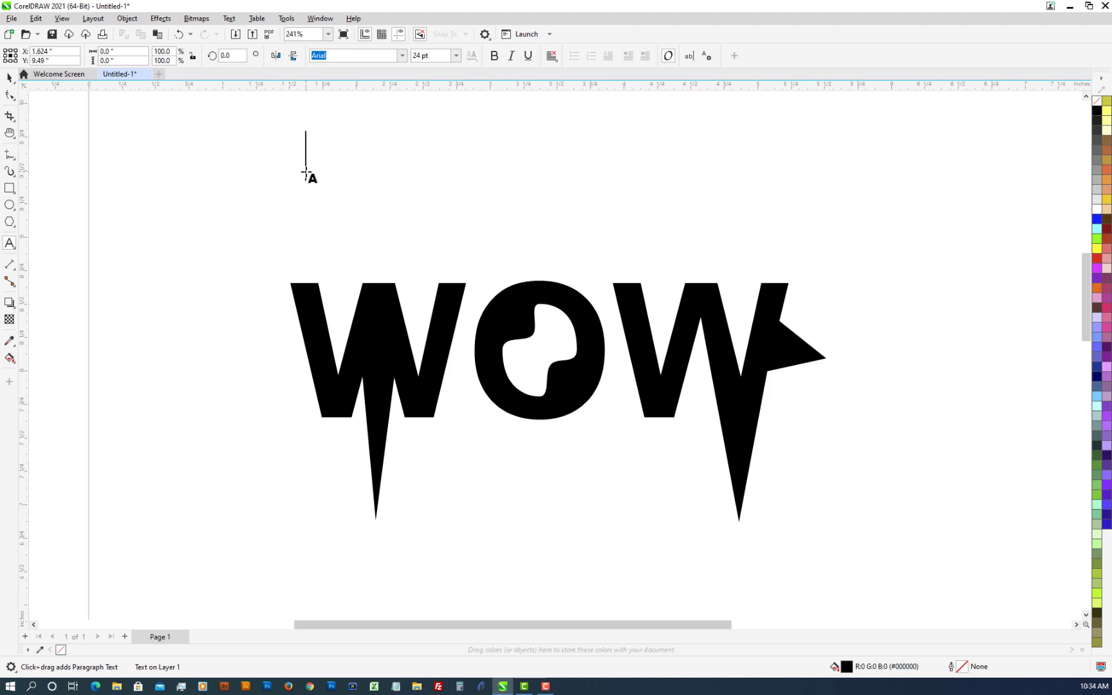
pyautogui.write('j')
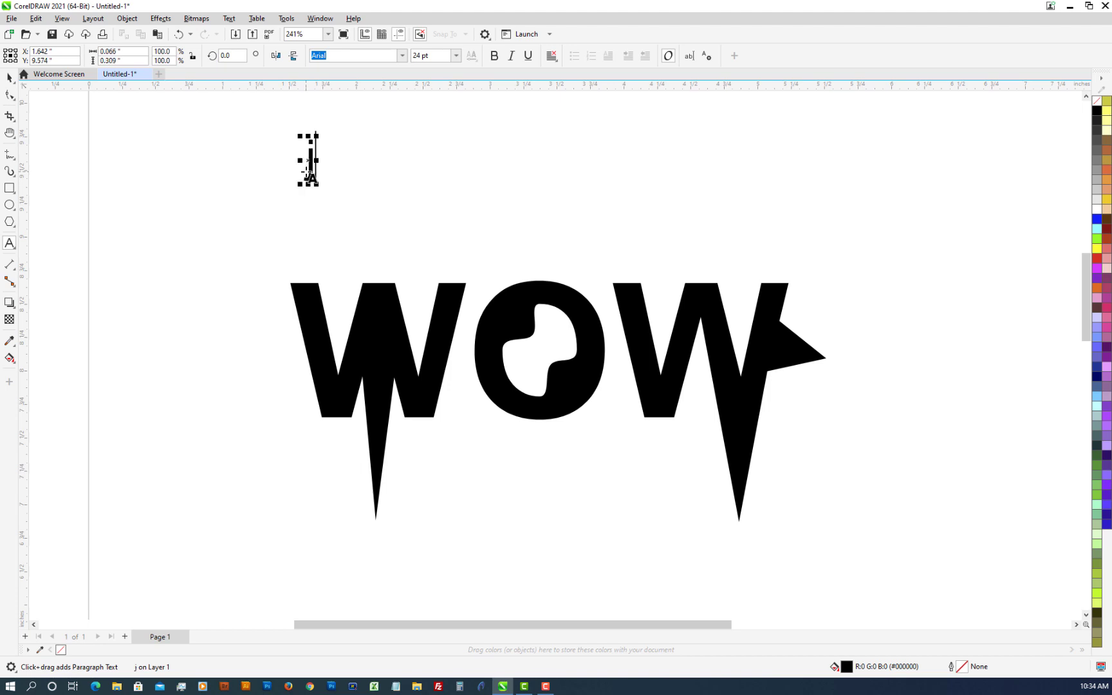
pyautogui.press('BackSpace')
pyautogui.write('J')
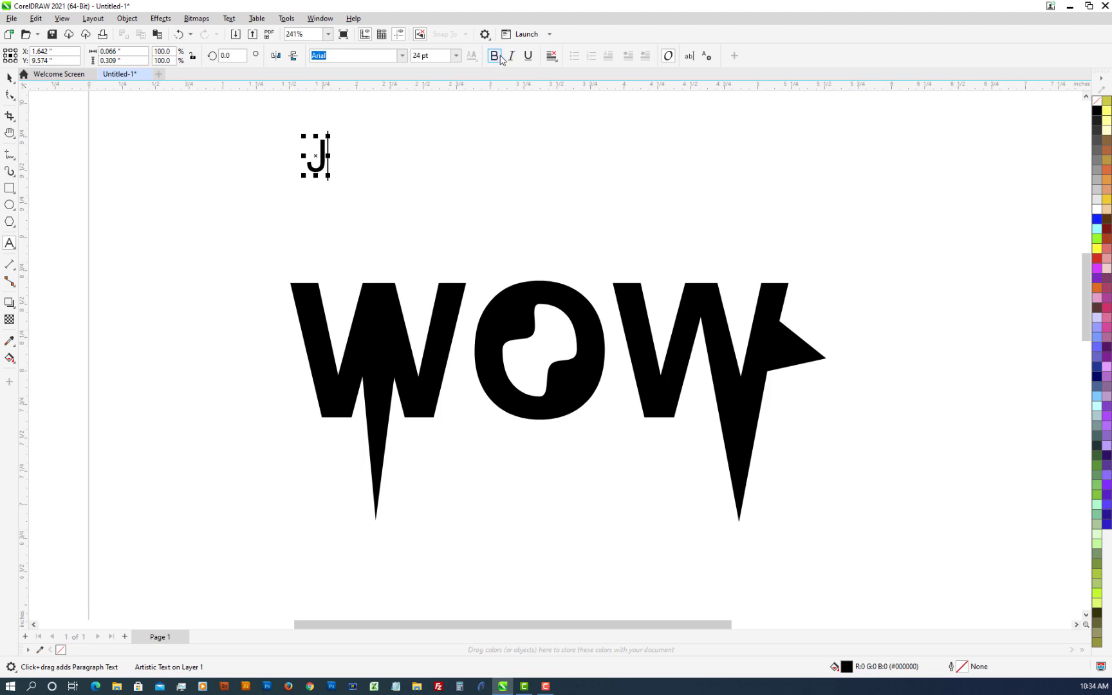
pyautogui.click(502, 60)
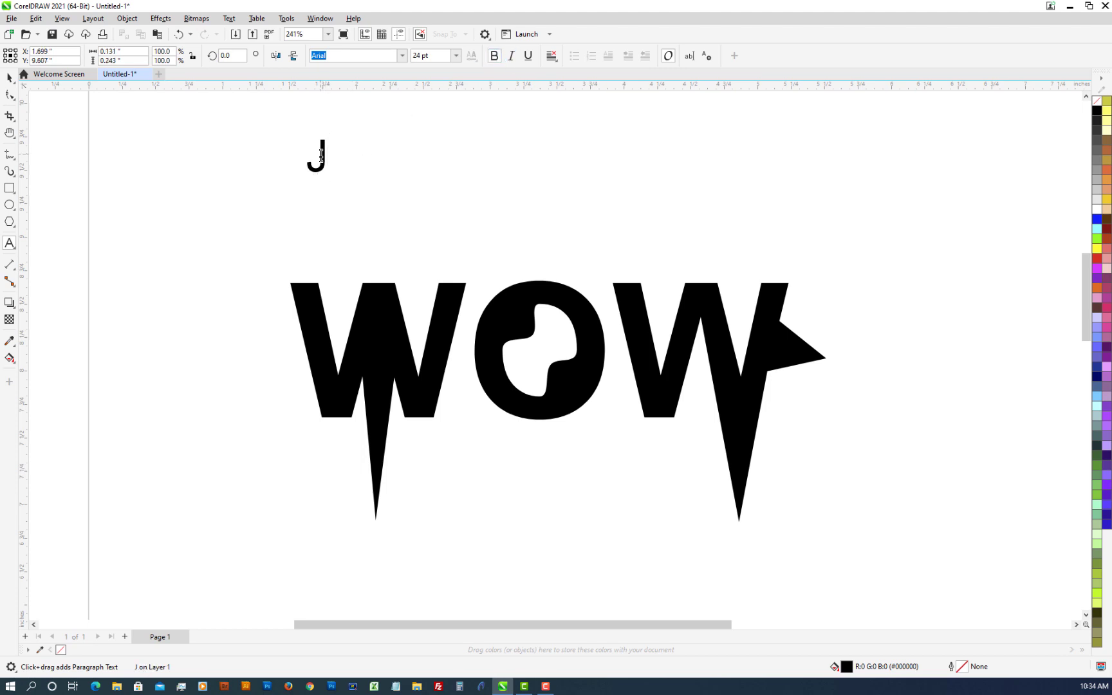
pyautogui.doubleClick(322, 155)
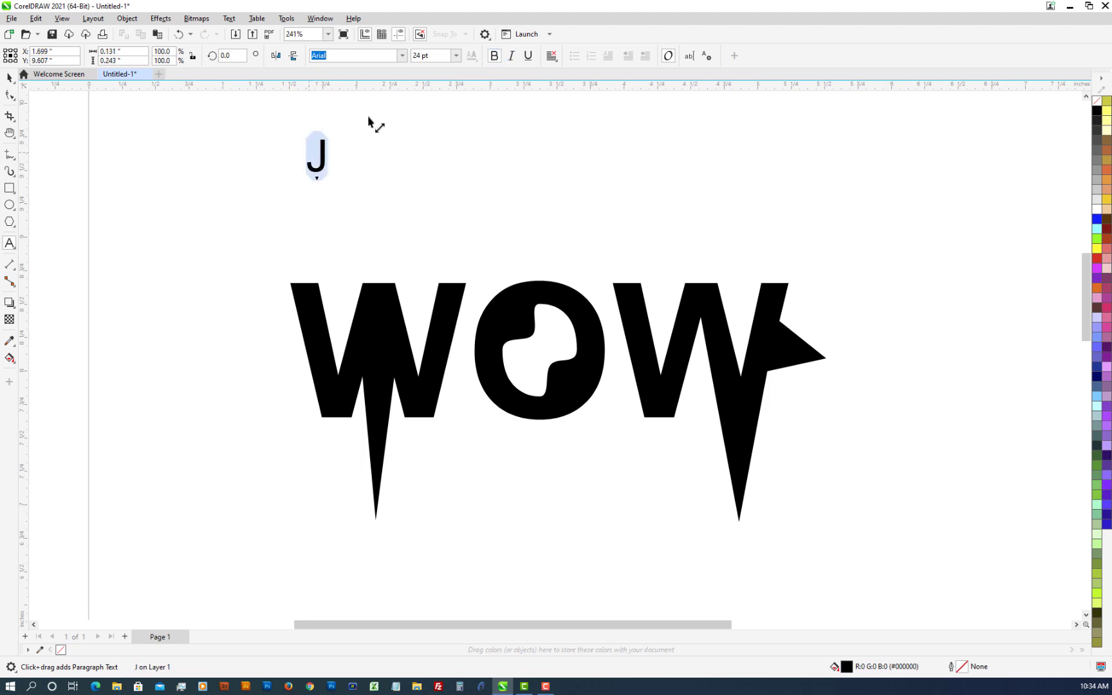
pyautogui.click(492, 58)
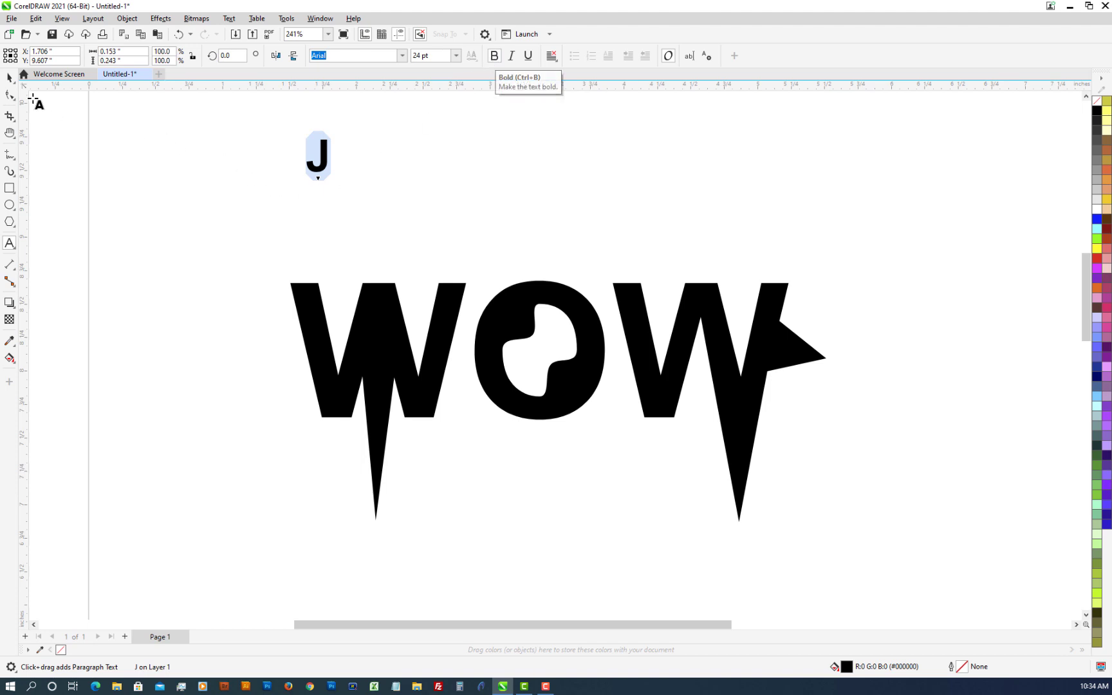
pyautogui.click(9, 77)
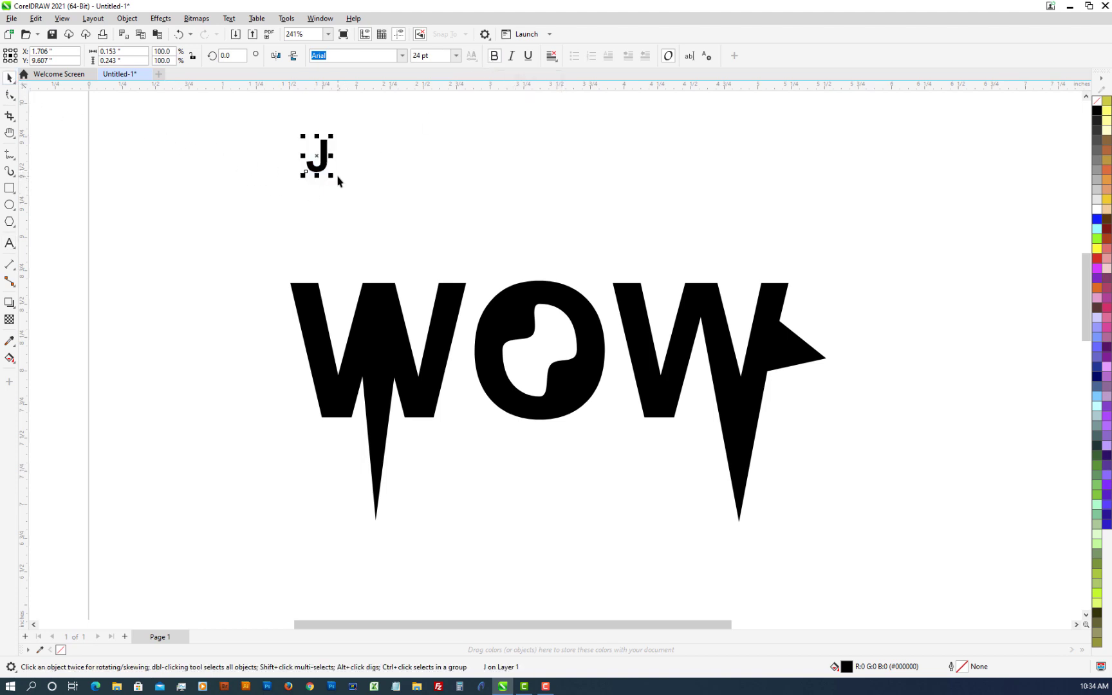
# - Group the three WOW letters and move the group far to the right to clear the work area
pyautogui.click(263, 195)
pyautogui.moveTo(226, 238); pyautogui.dragTo(865, 573)
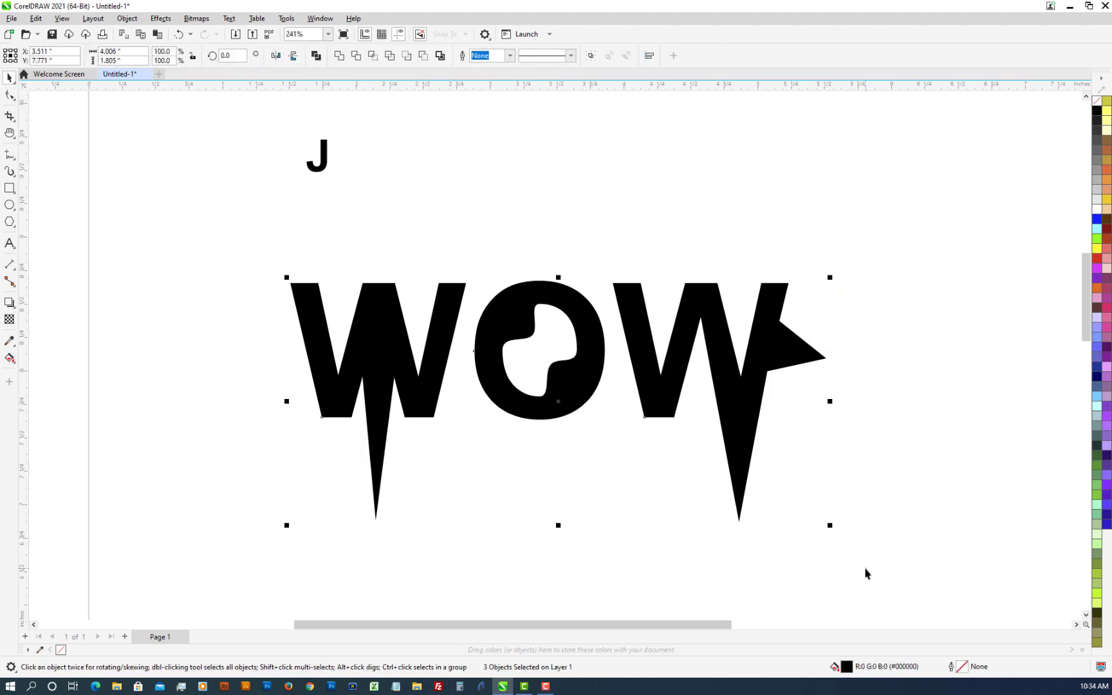
pyautogui.hotkey('ctrl', 'g')
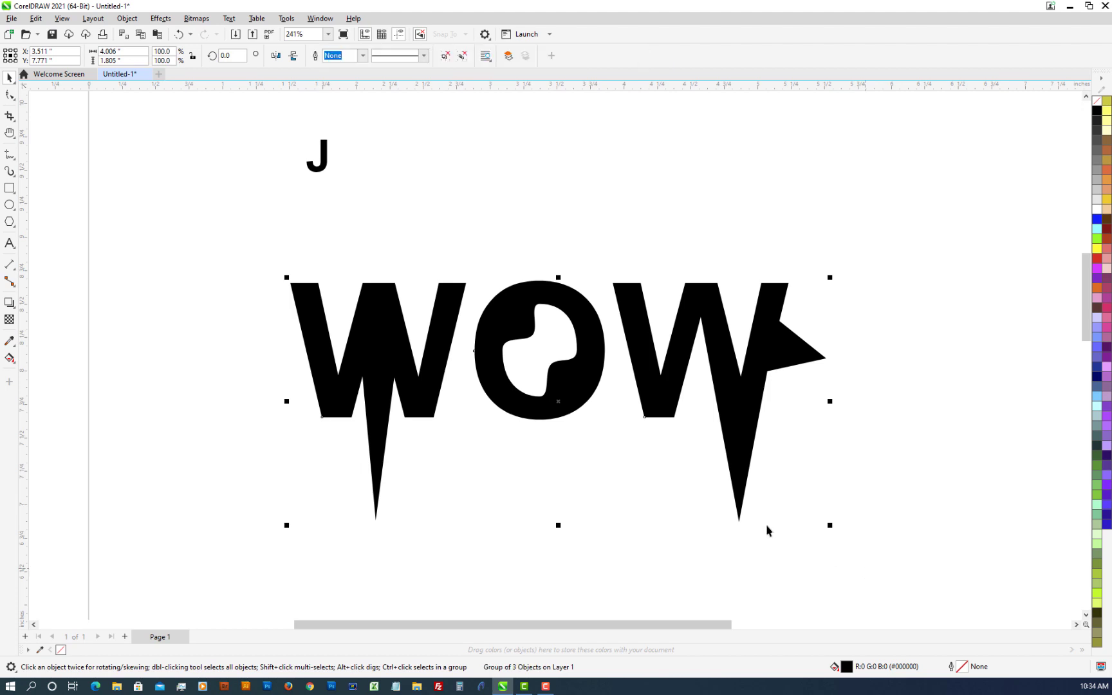
pyautogui.moveTo(291, 302); pyautogui.dragTo(1024, 405)
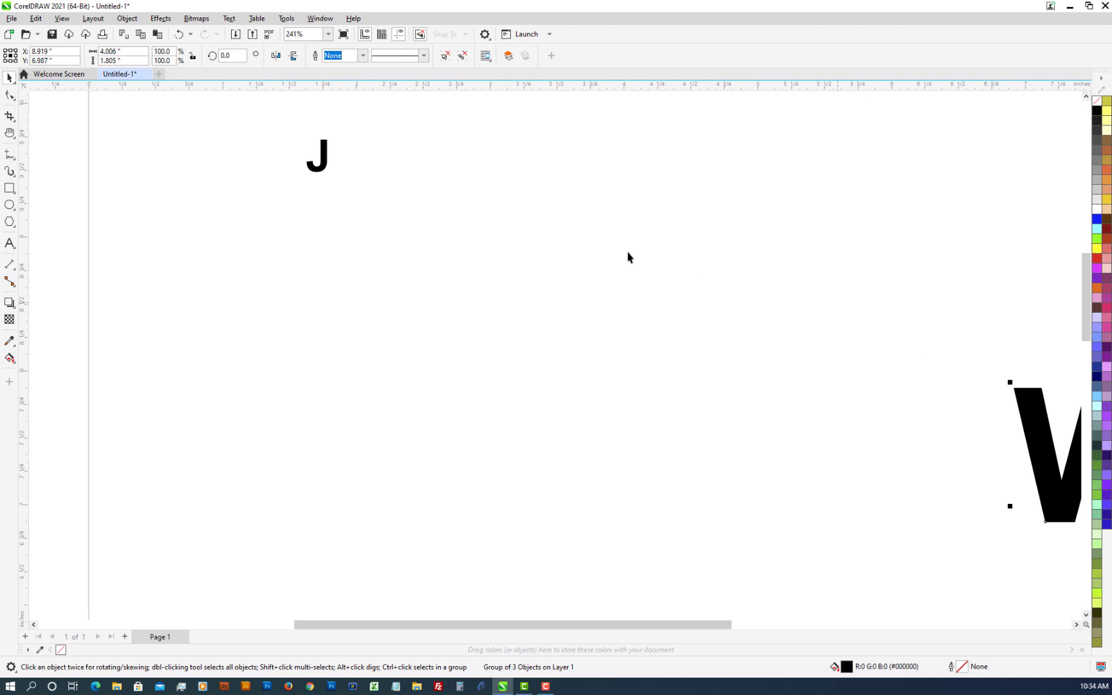
# - Scale the J proportionally to about 1.22 by 1.94 inches and move it down into the cleared area
pyautogui.click(317, 166)
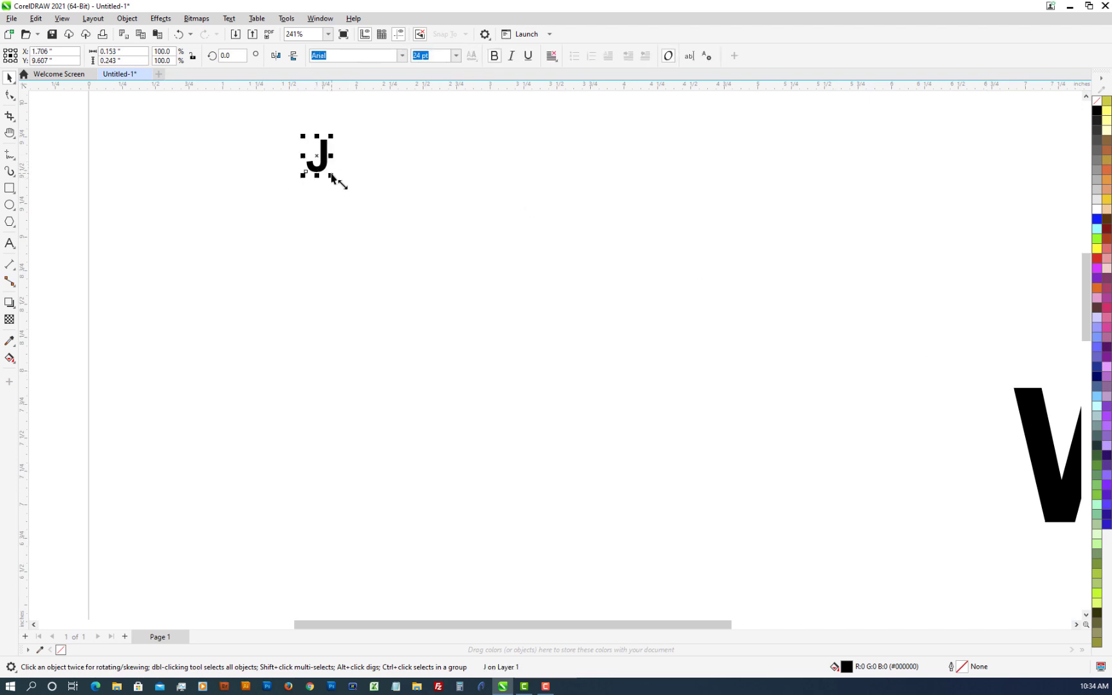
pyautogui.click(331, 176)
pyautogui.click(319, 161)
pyautogui.moveTo(337, 182); pyautogui.dragTo(487, 402)
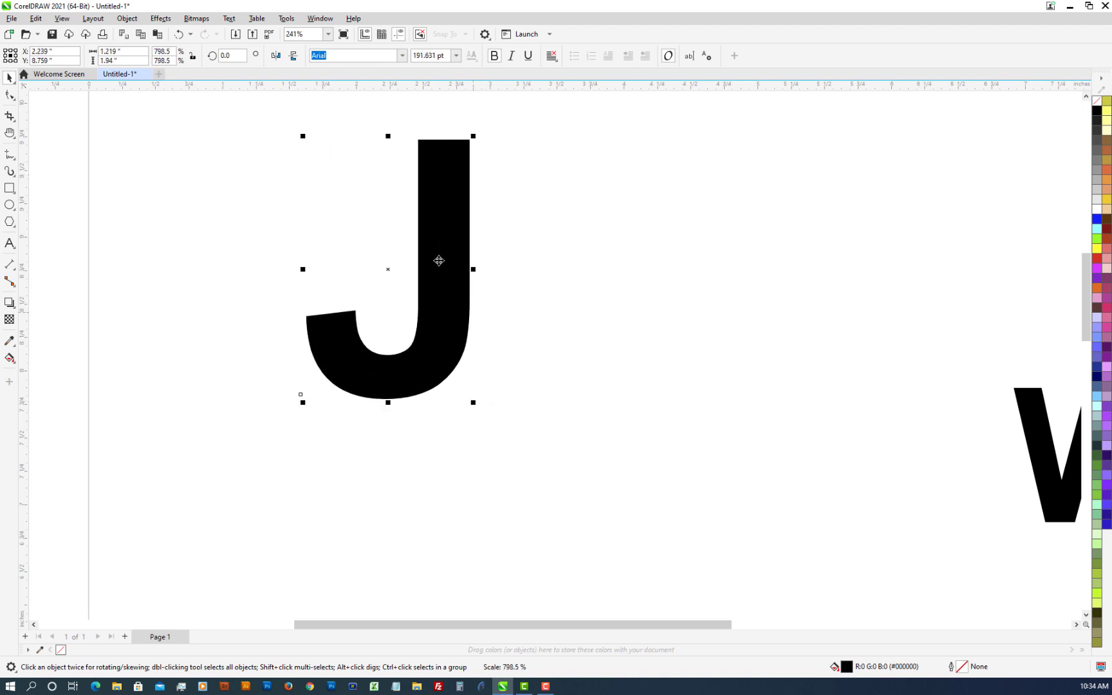
pyautogui.moveTo(422, 370); pyautogui.dragTo(440, 392)
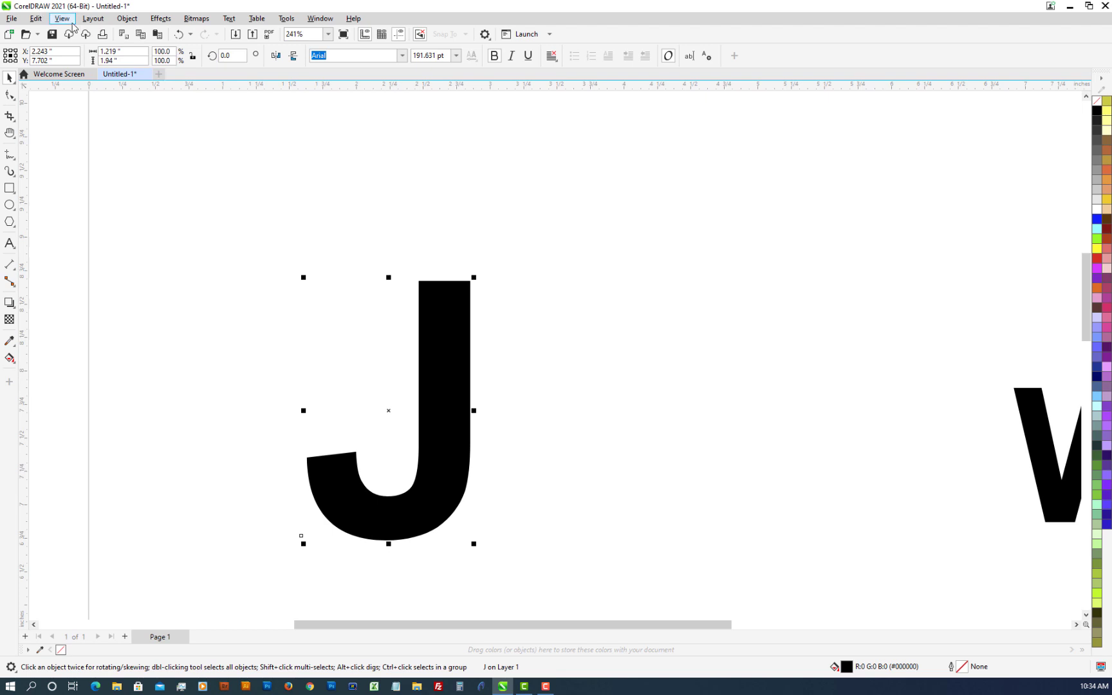
# - Convert the J to curves and show its nodes for editing
pyautogui.click(128, 19)
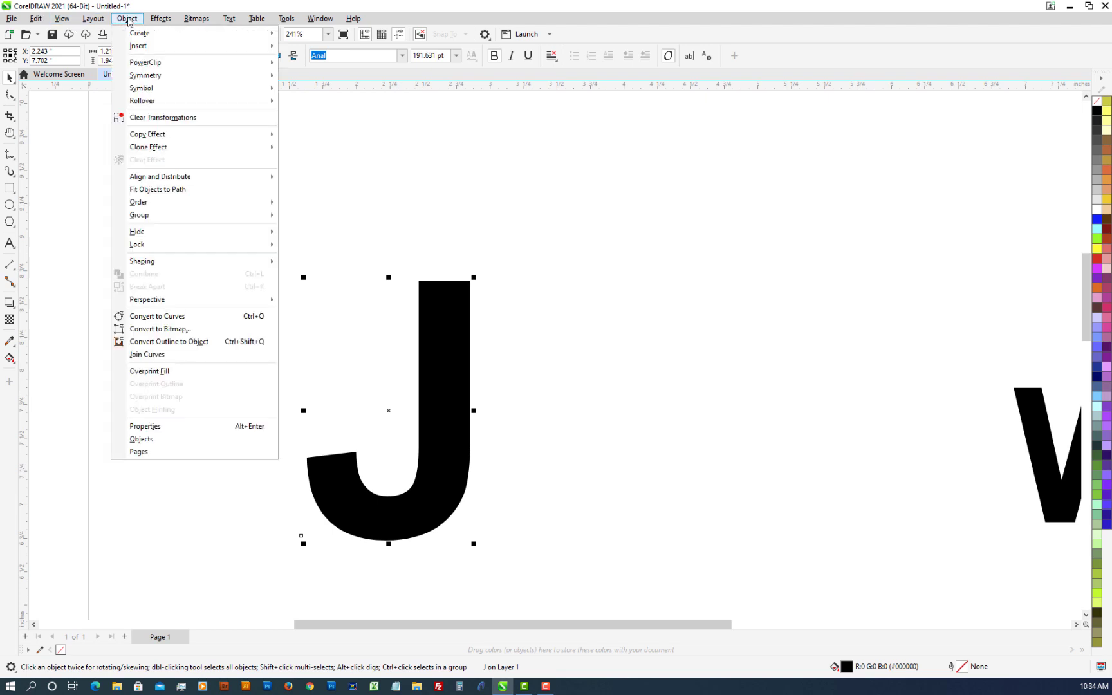
pyautogui.click(166, 316)
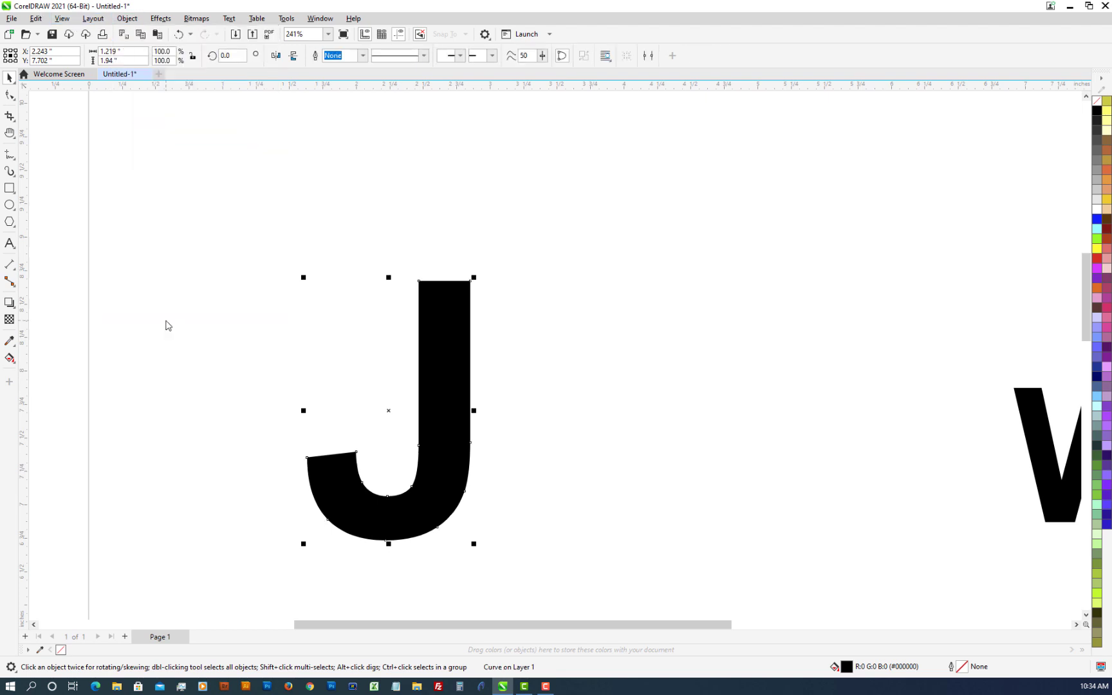
pyautogui.click(15, 95)
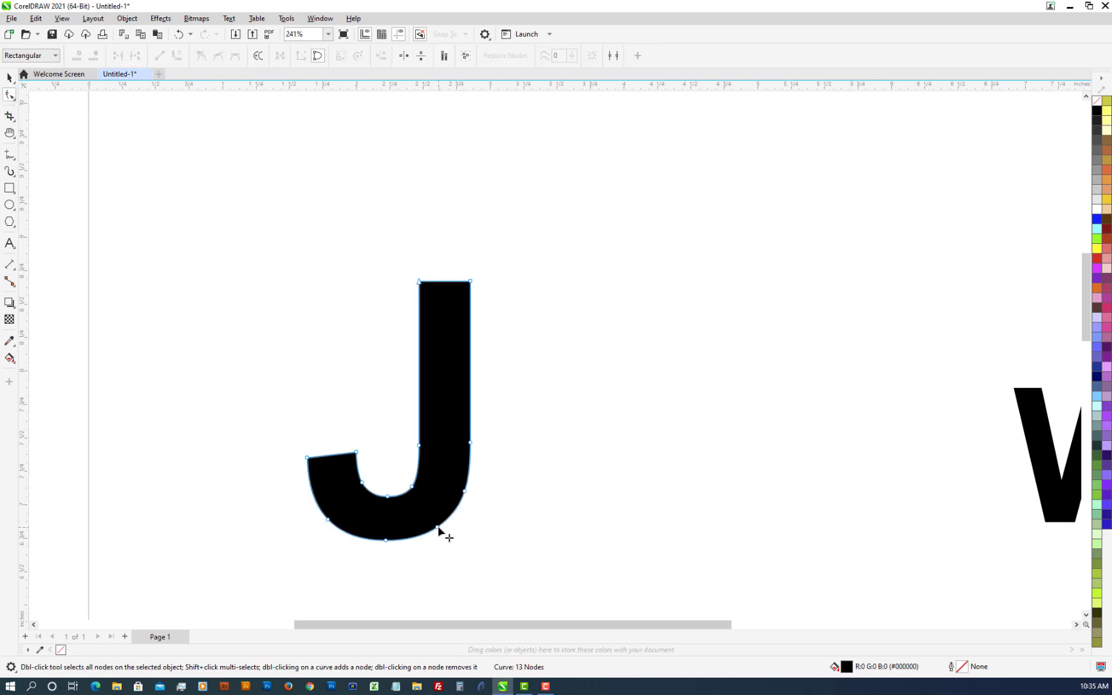
# - Try pulling the node on the J's lower-right bend outward, and undo the move
pyautogui.moveTo(438, 527); pyautogui.dragTo(501, 576)
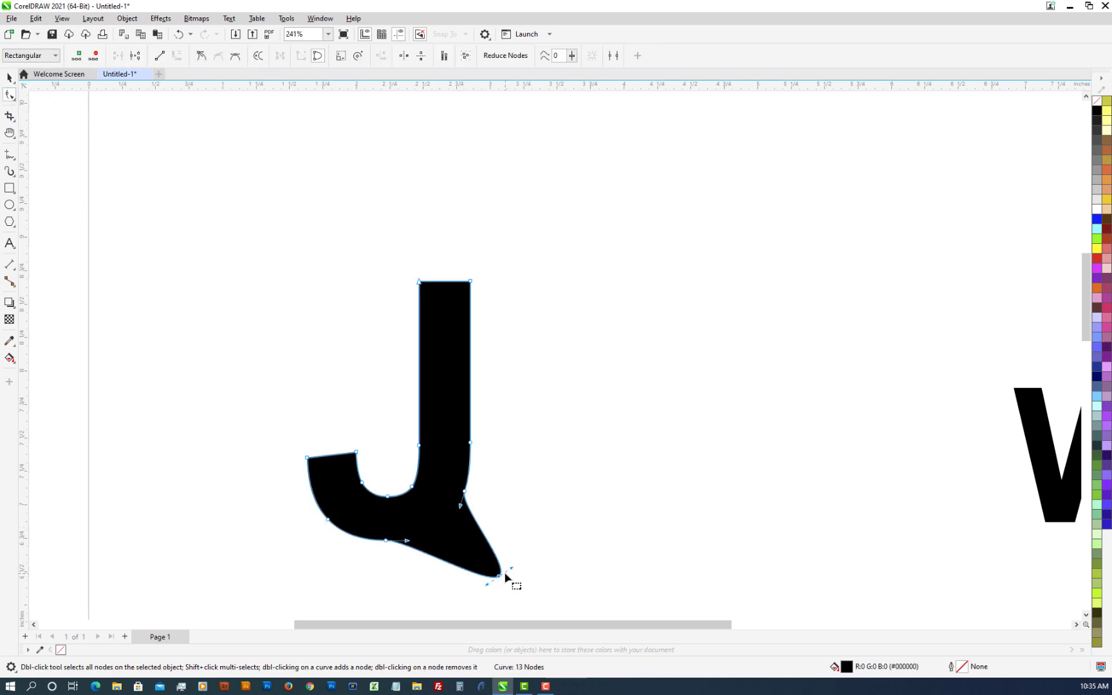
pyautogui.hotkey('ctrl', 'z')
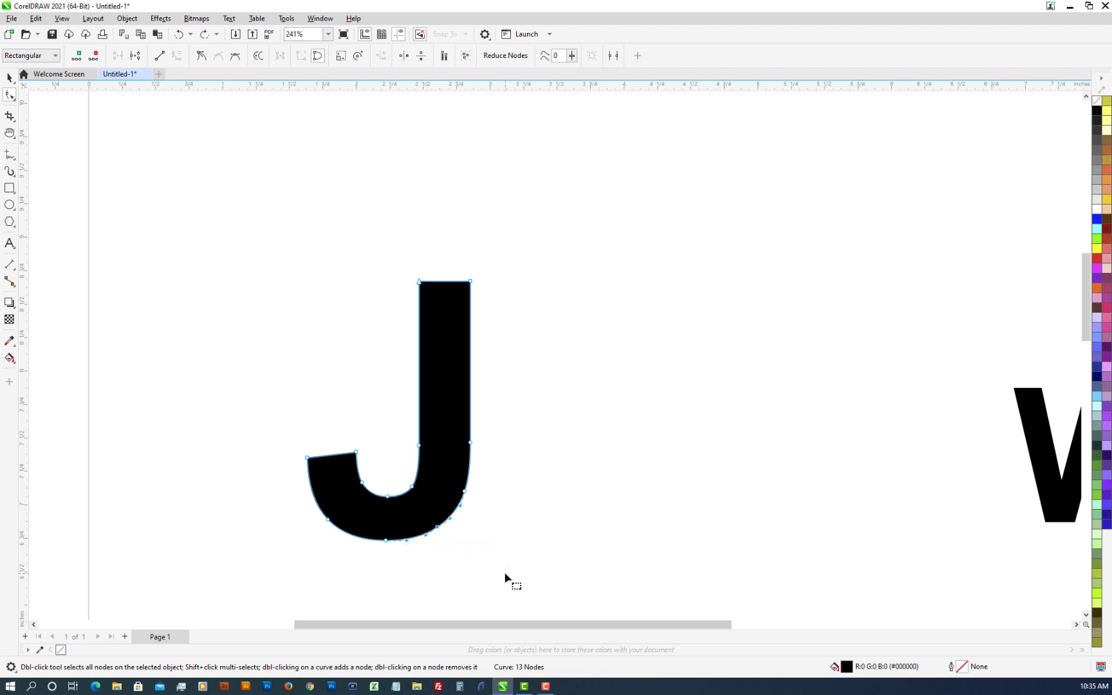
# - Pull a new node on the J's right stem edge outward into a spike and straighten the curve just below it with its node handle
pyautogui.doubleClick(470, 358)
pyautogui.moveTo(470, 358); pyautogui.dragTo(585, 367)
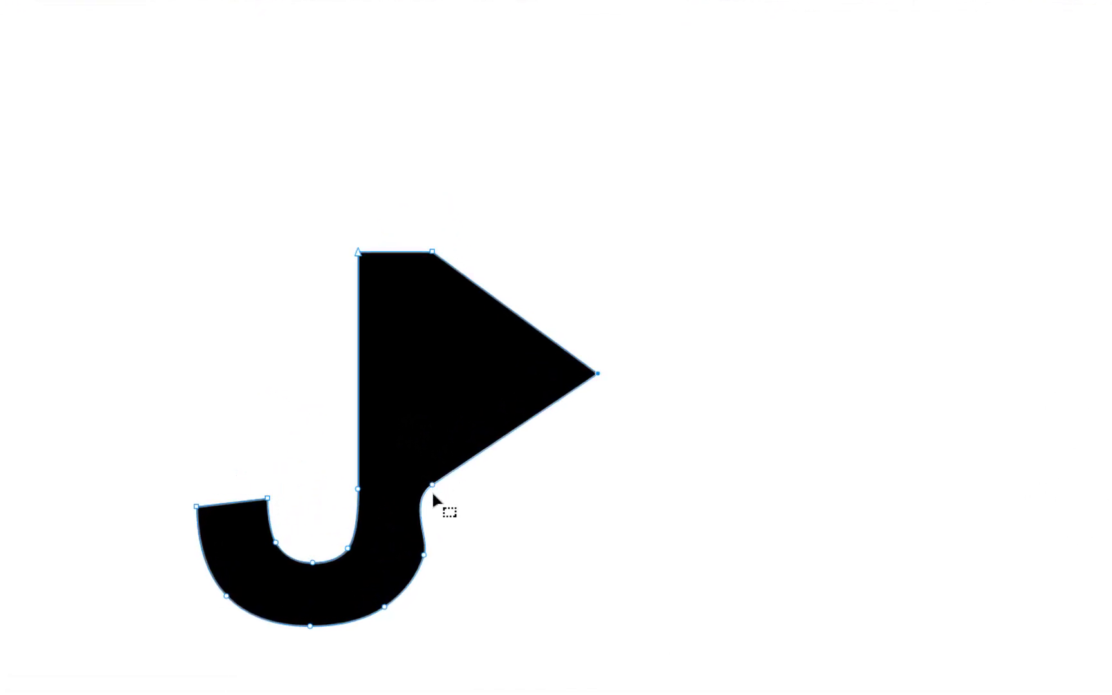
pyautogui.click(432, 484)
pyautogui.click(408, 500)
pyautogui.moveTo(409, 504); pyautogui.dragTo(444, 522)
pyautogui.moveTo(423, 491); pyautogui.dragTo(428, 492)
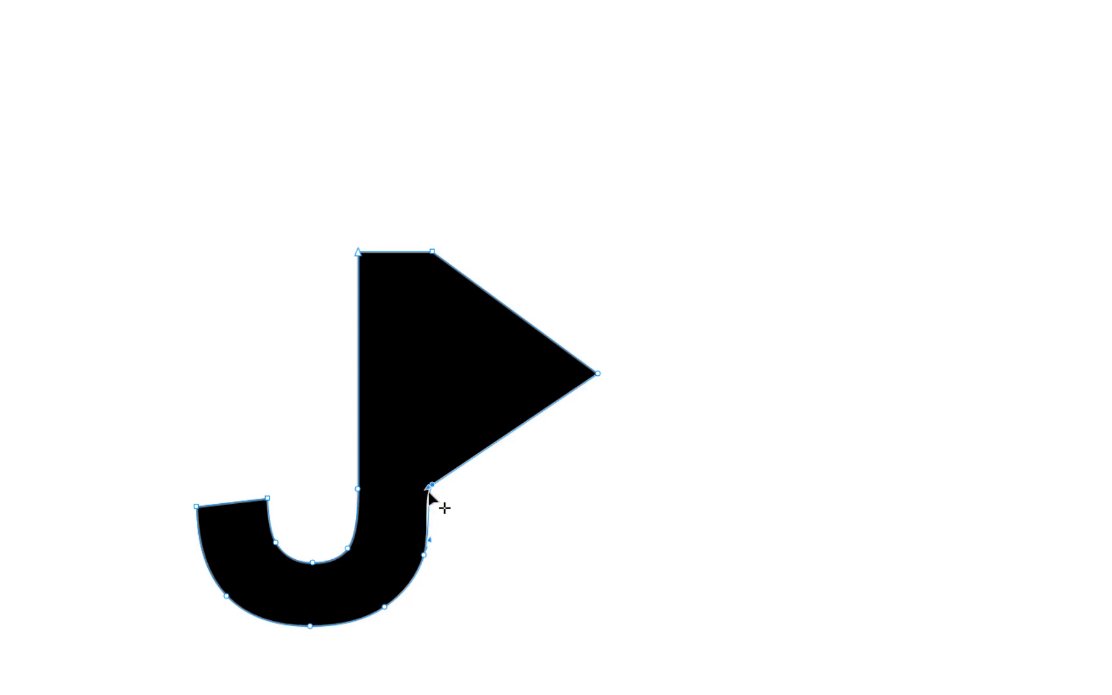
pyautogui.click(589, 516)
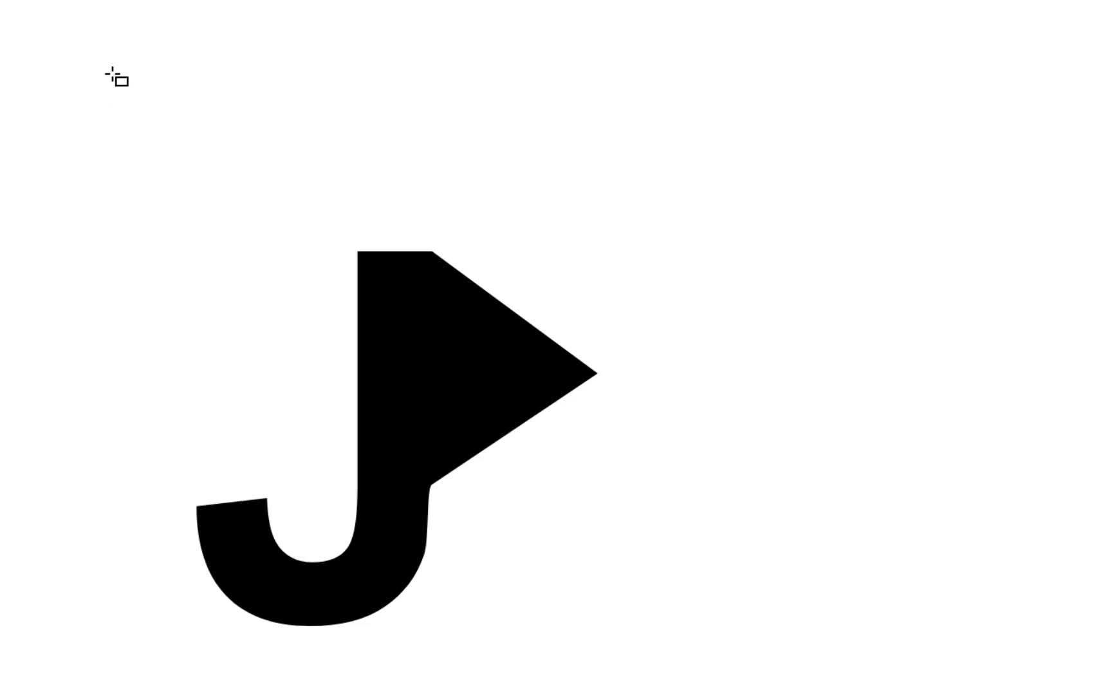
# - Draw a rectangle about 0.46 by 0.71 inches above and left of the J, with a Hairline outline
pyautogui.moveTo(112, 74); pyautogui.dragTo(200, 211)
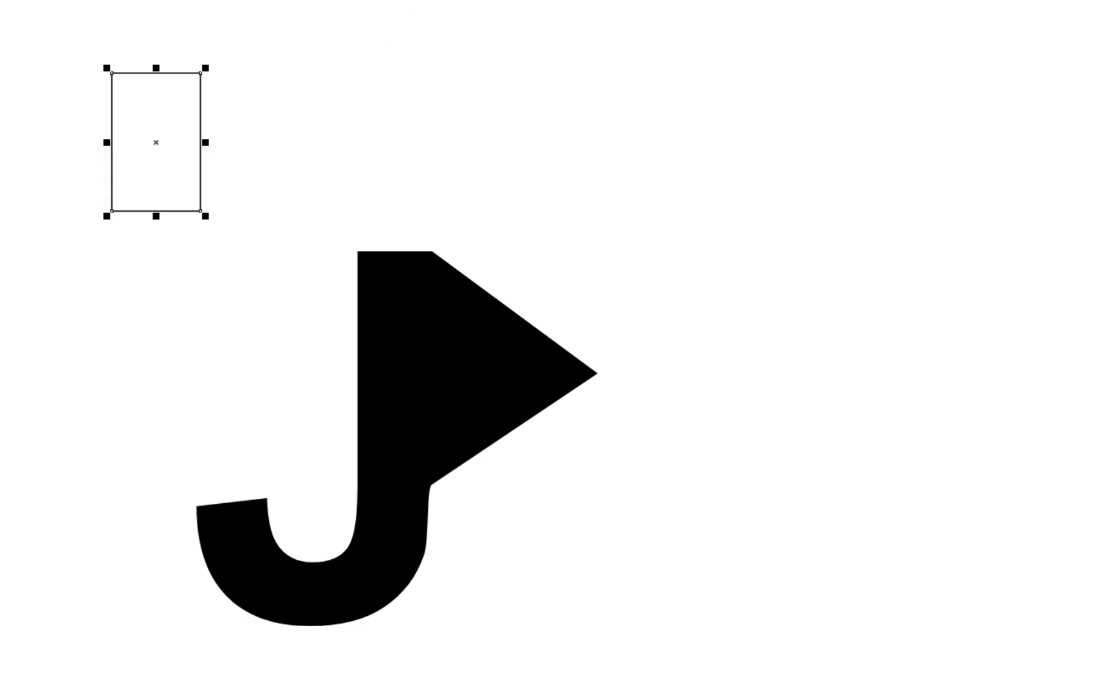
pyautogui.click(576, 57)
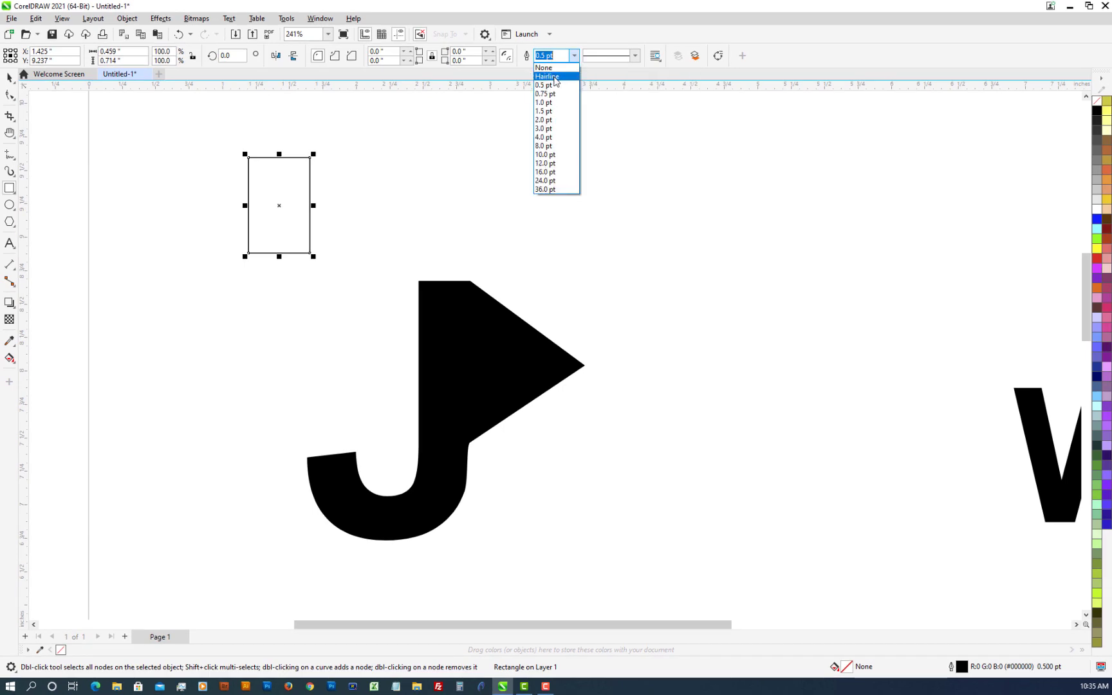
pyautogui.click(554, 77)
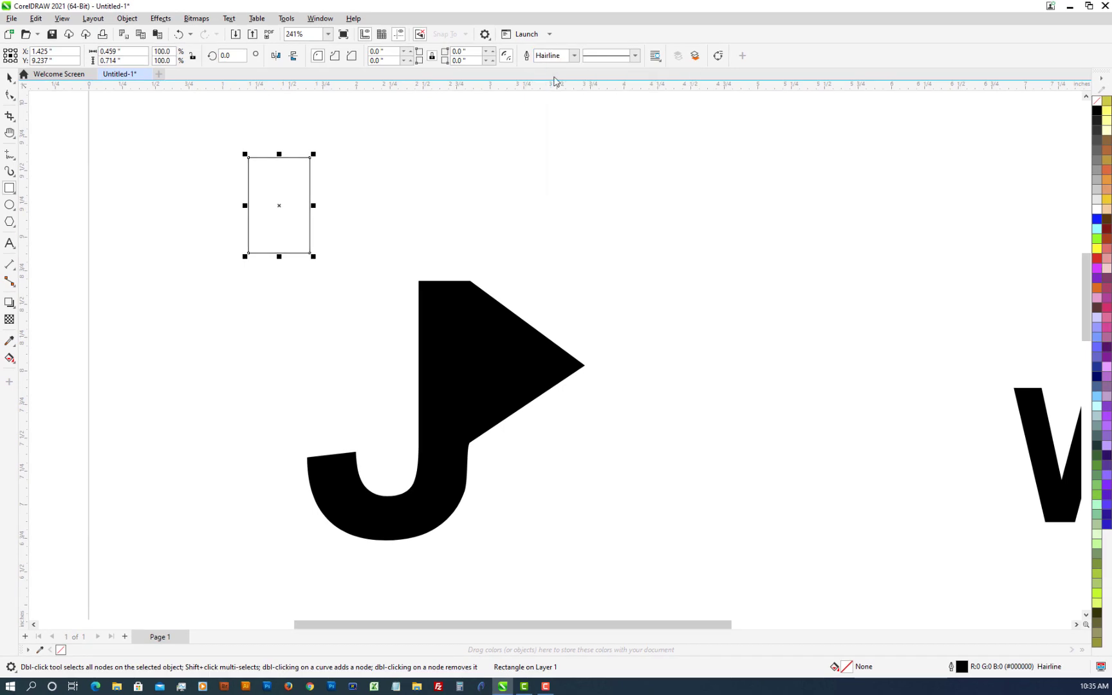
# - Convert the rectangle to curves and select its lower-right corner node for editing
pyautogui.click(127, 18)
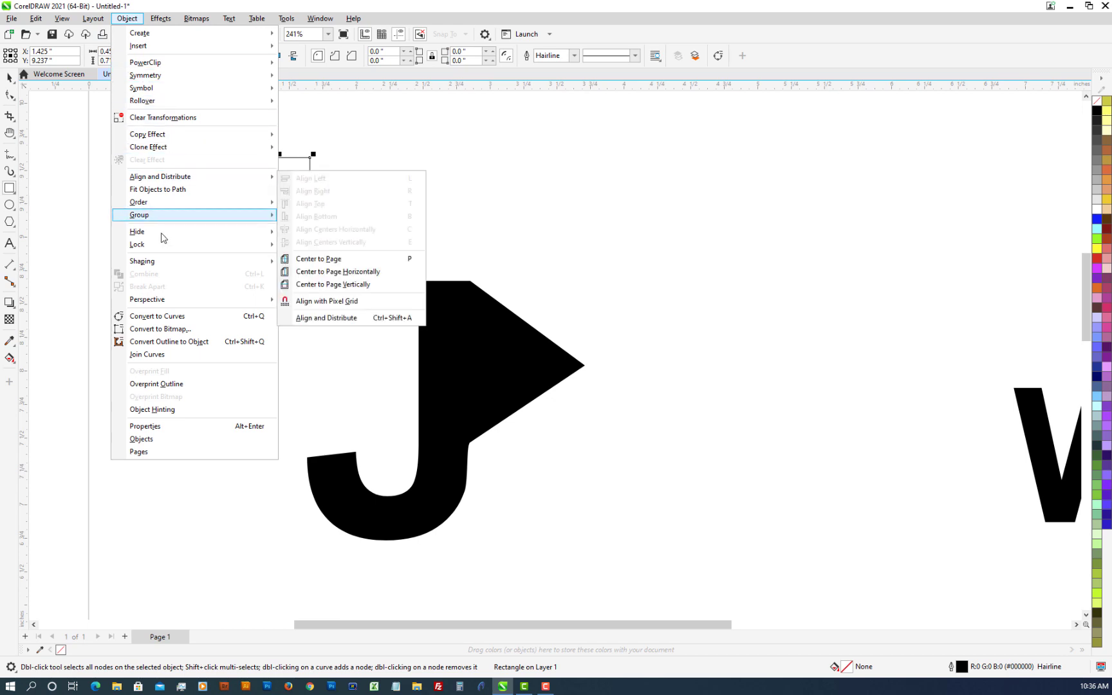
pyautogui.moveTo(155, 268)
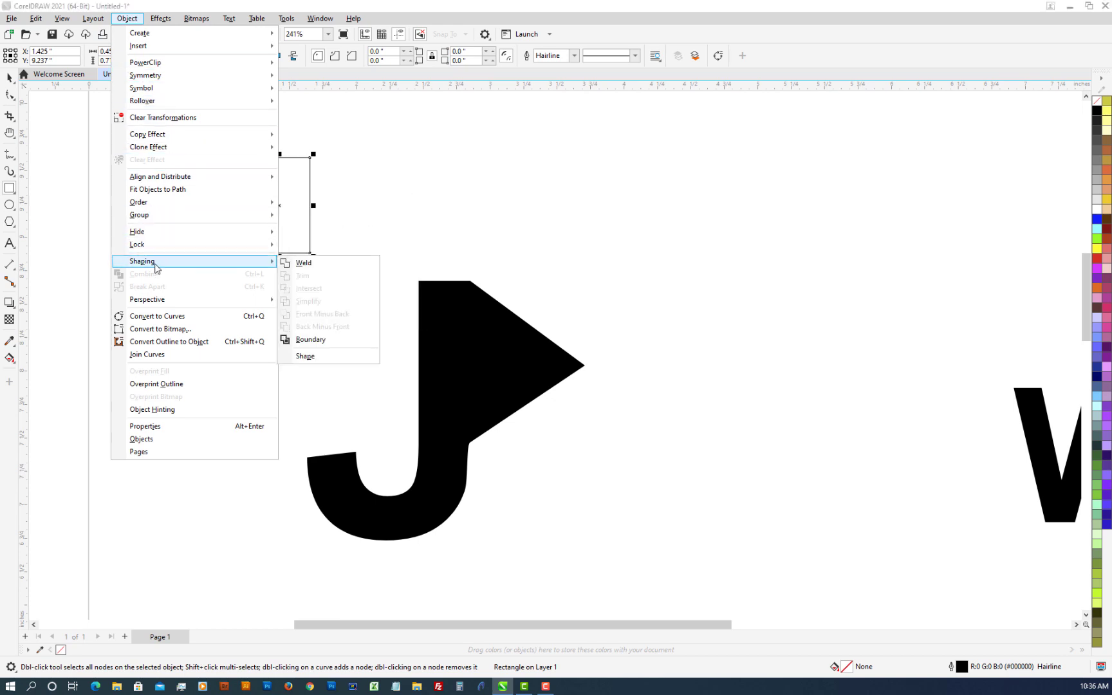
pyautogui.click(157, 315)
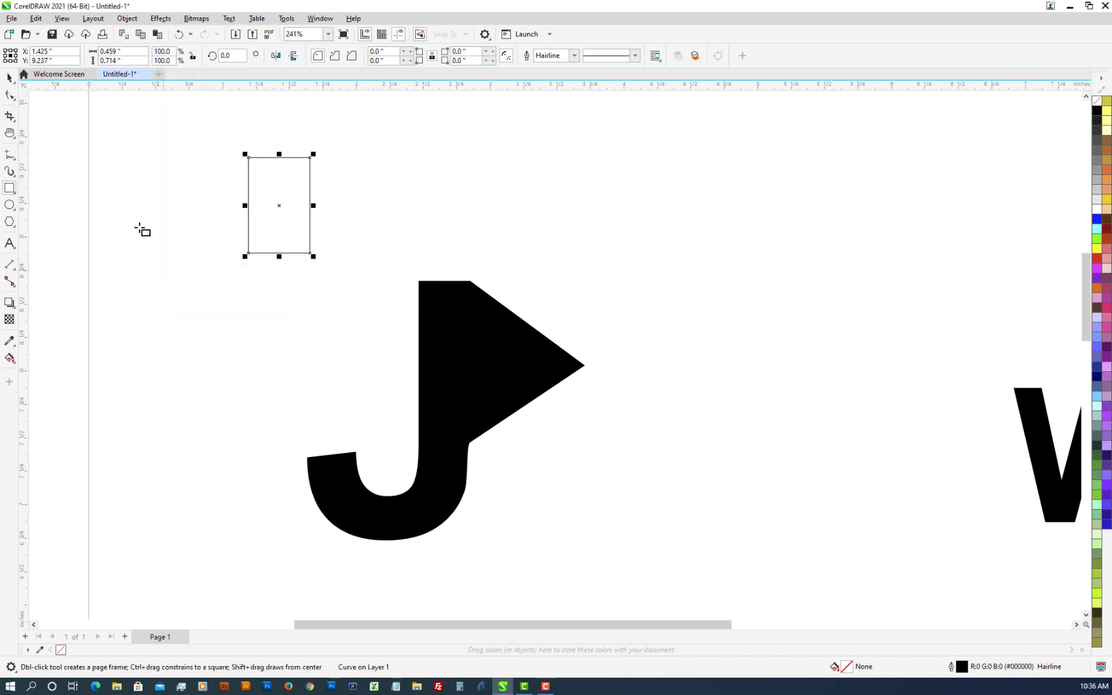
pyautogui.click(10, 96)
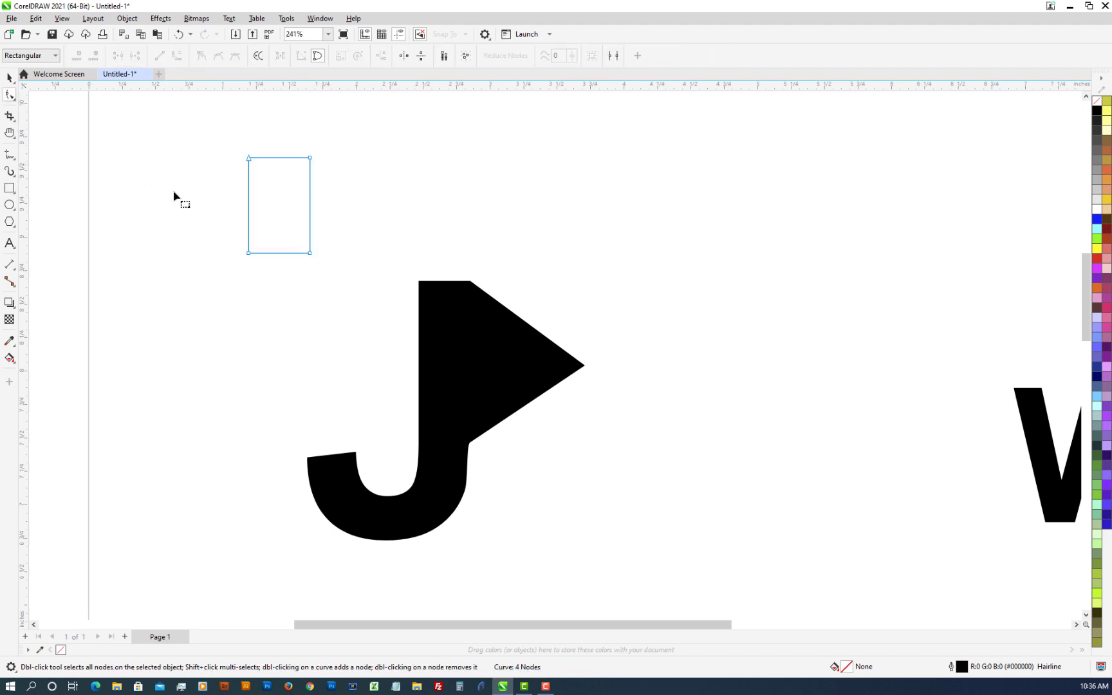
pyautogui.click(310, 255)
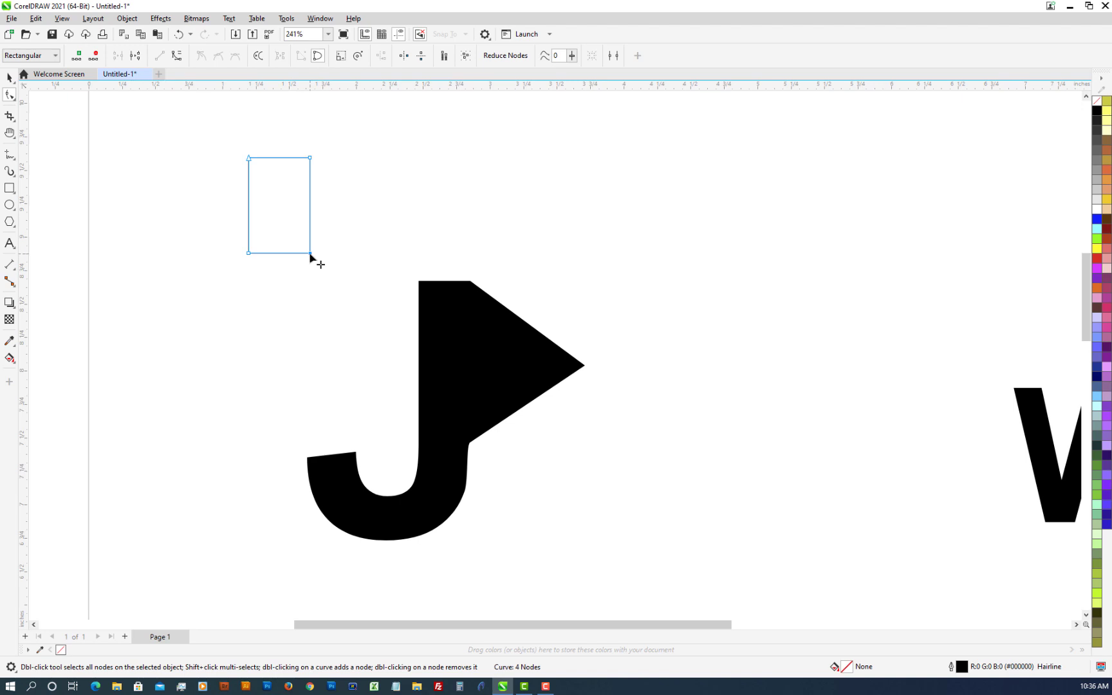
# - Delete the rectangle's selected lower-right node to leave a triangle, and move it over the tip of the J's spike
pyautogui.press('Delete')
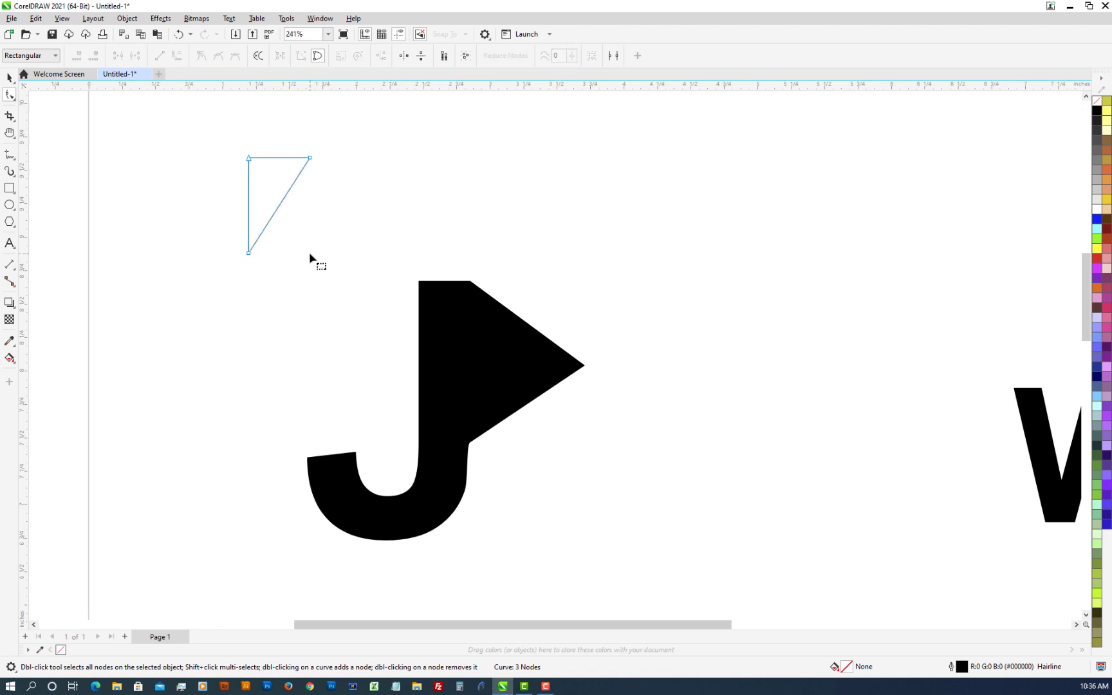
pyautogui.click(9, 76)
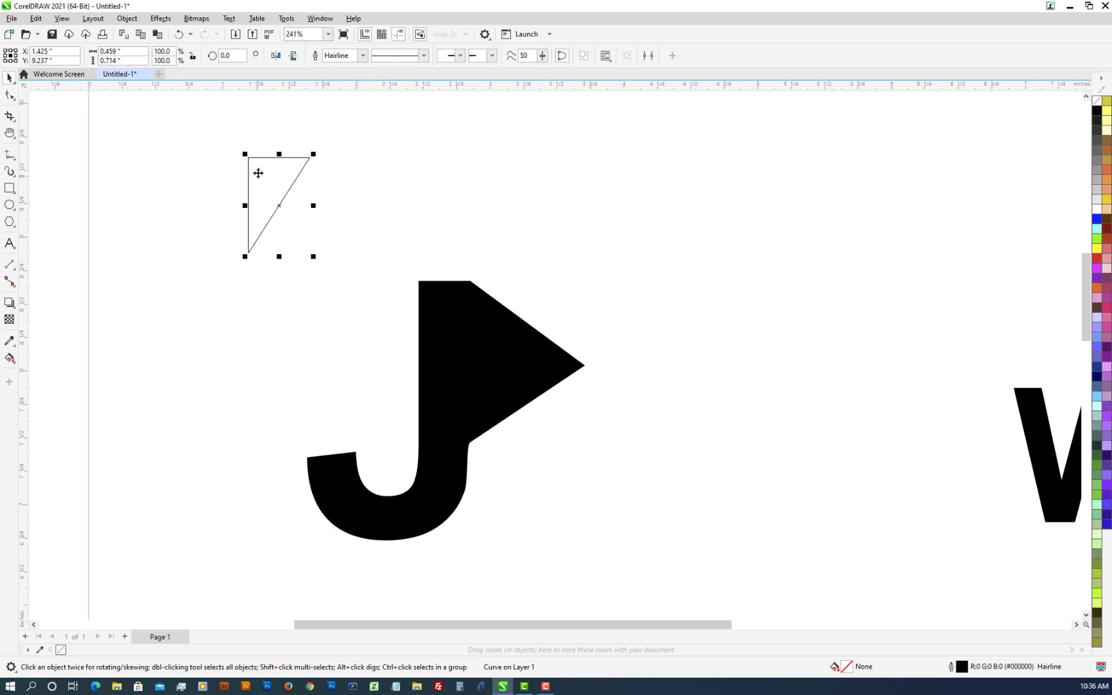
pyautogui.moveTo(256, 173); pyautogui.dragTo(529, 297)
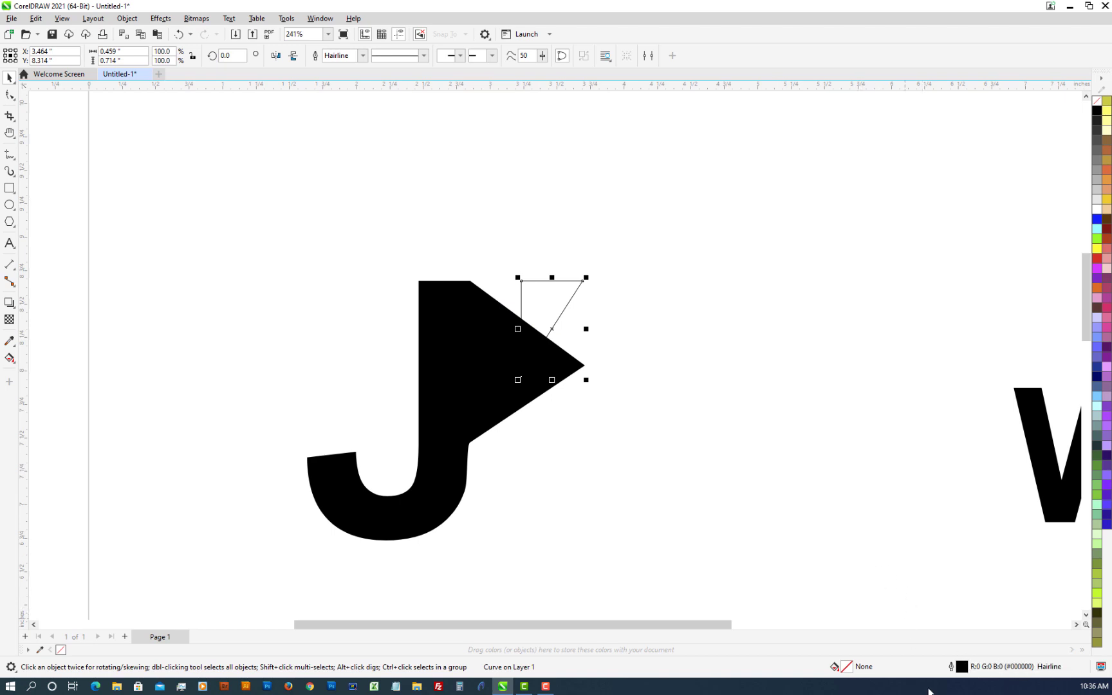
# - Set the triangle's outline color to white (#FFFFFF) and move the triangle inside the J's spike, centered at about X 3.07, Y 8.06 inches
pyautogui.doubleClick(962, 668)
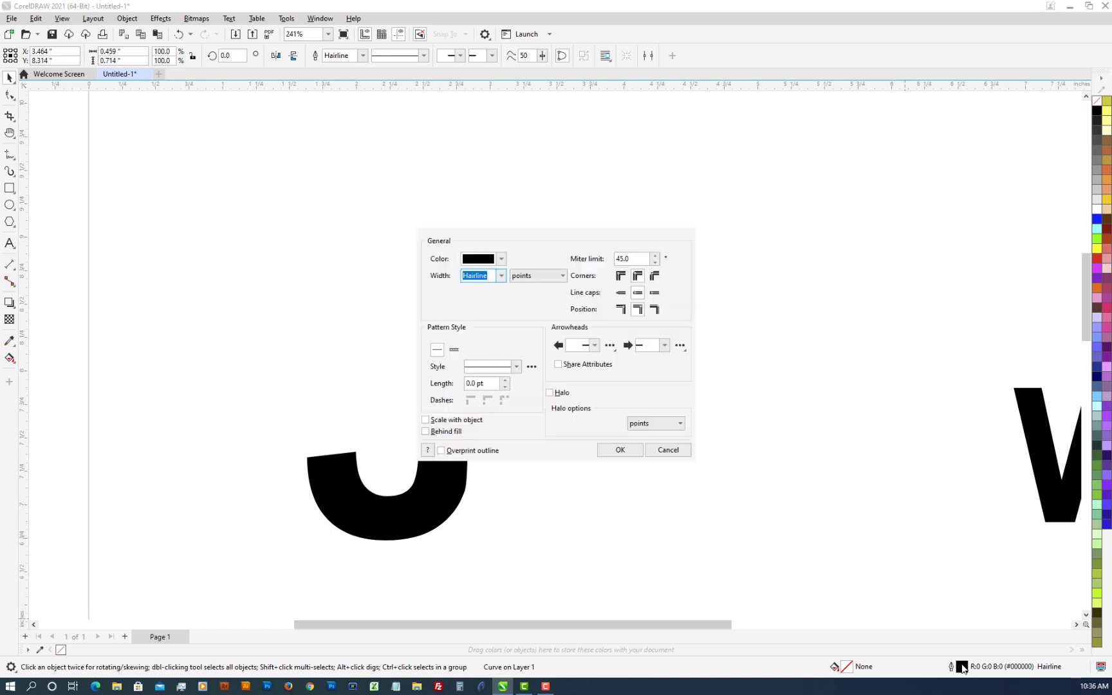
pyautogui.click(502, 259)
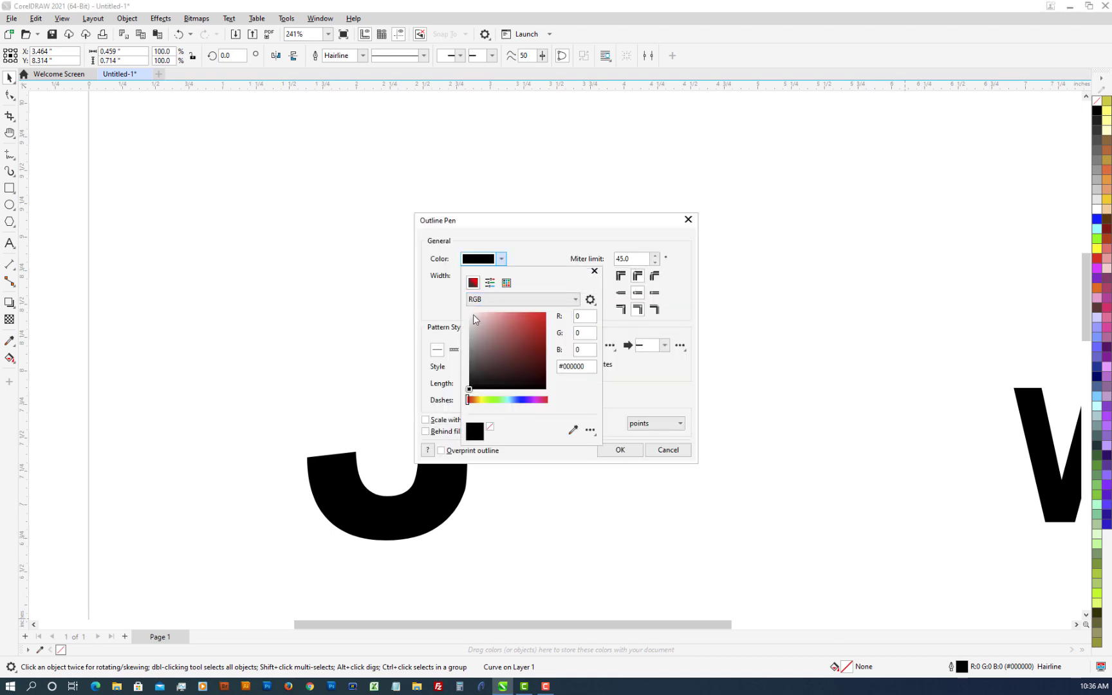
pyautogui.moveTo(472, 322); pyautogui.dragTo(463, 308)
pyautogui.click(626, 452)
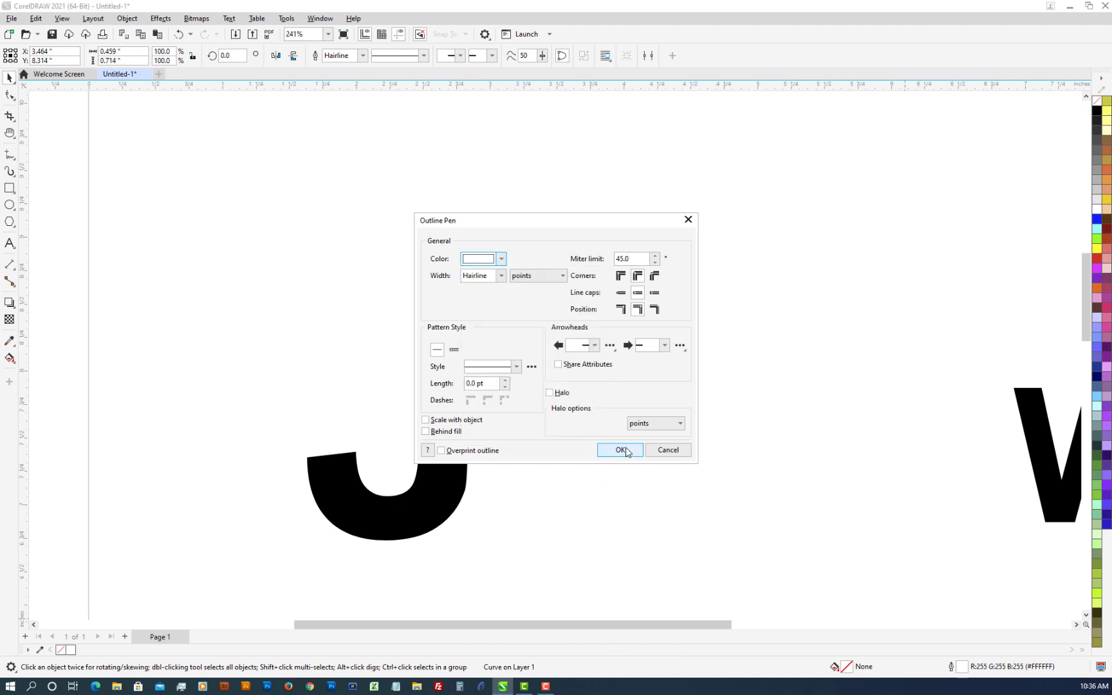
pyautogui.click(625, 452)
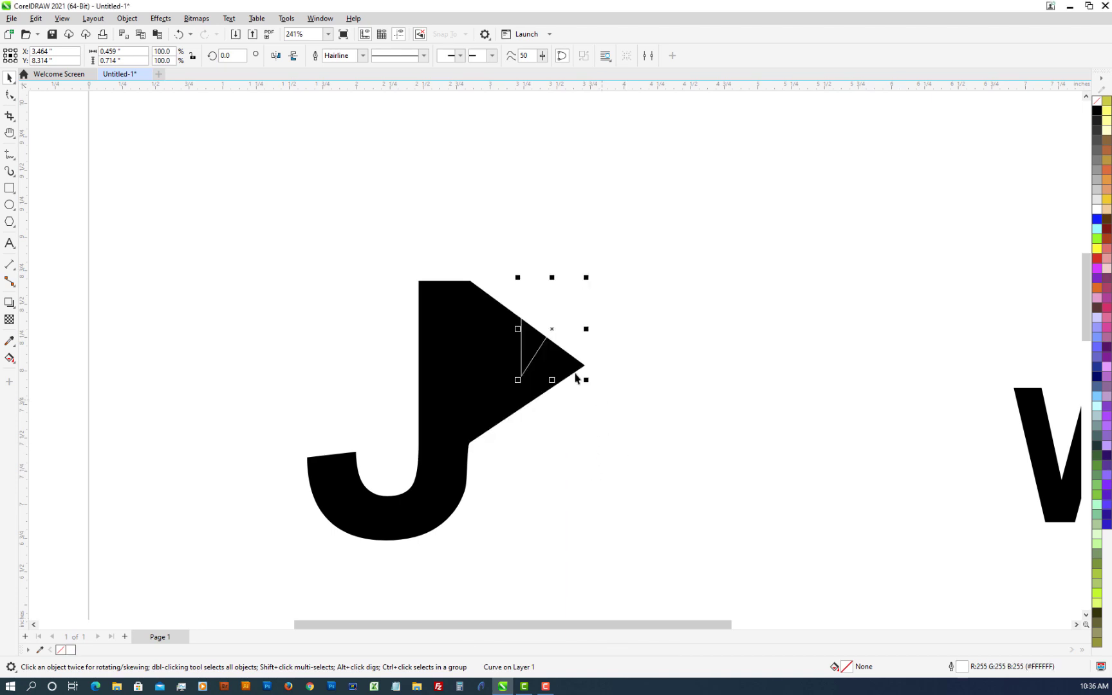
pyautogui.moveTo(538, 314); pyautogui.dragTo(488, 353)
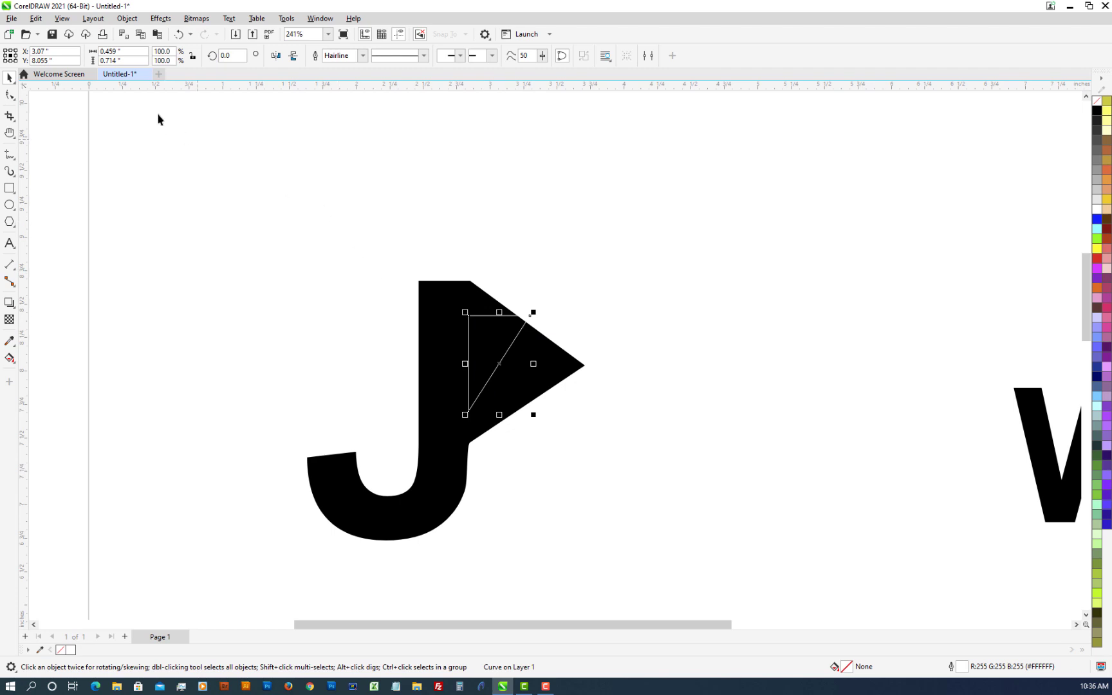
pyautogui.click(128, 19)
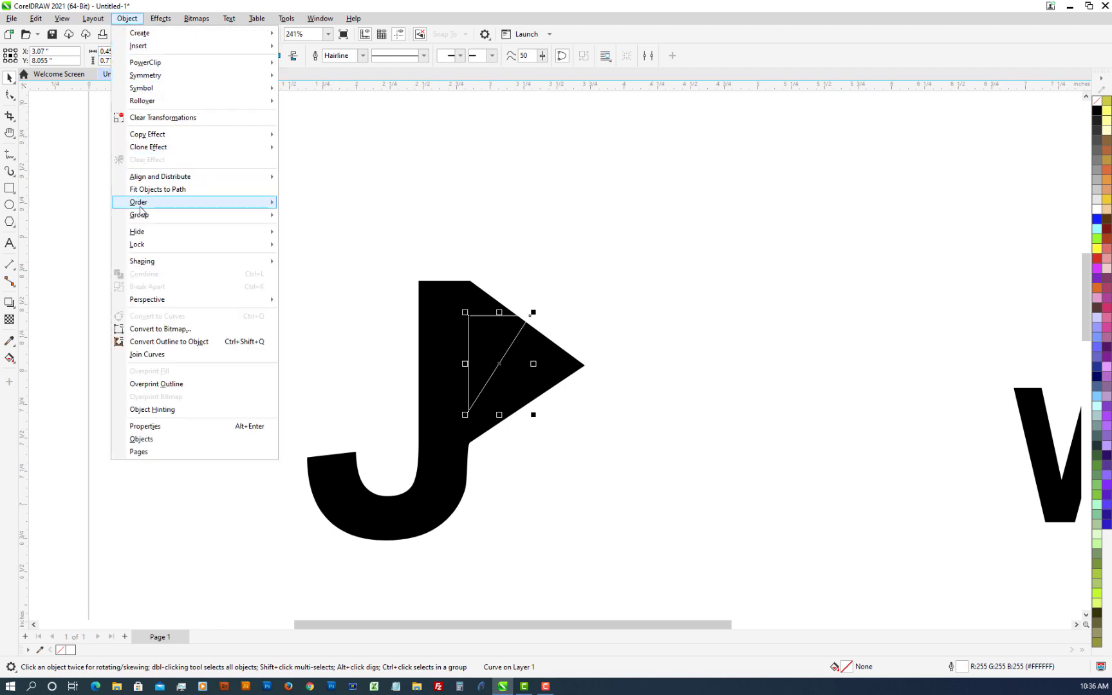
pyautogui.moveTo(140, 205)
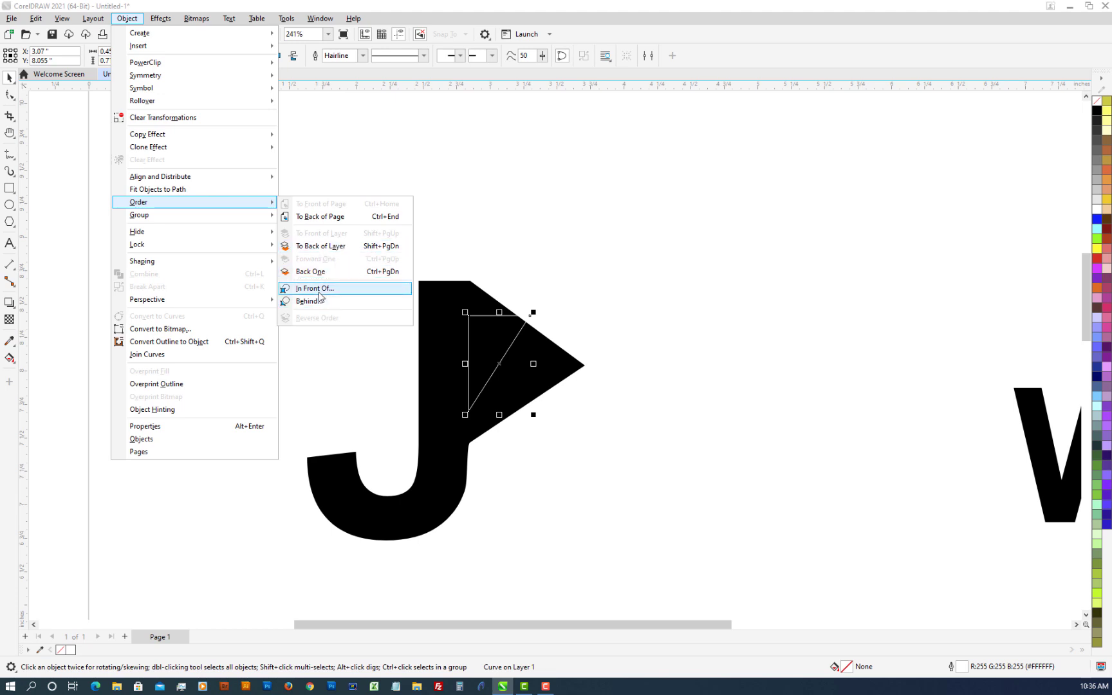
pyautogui.click(591, 137)
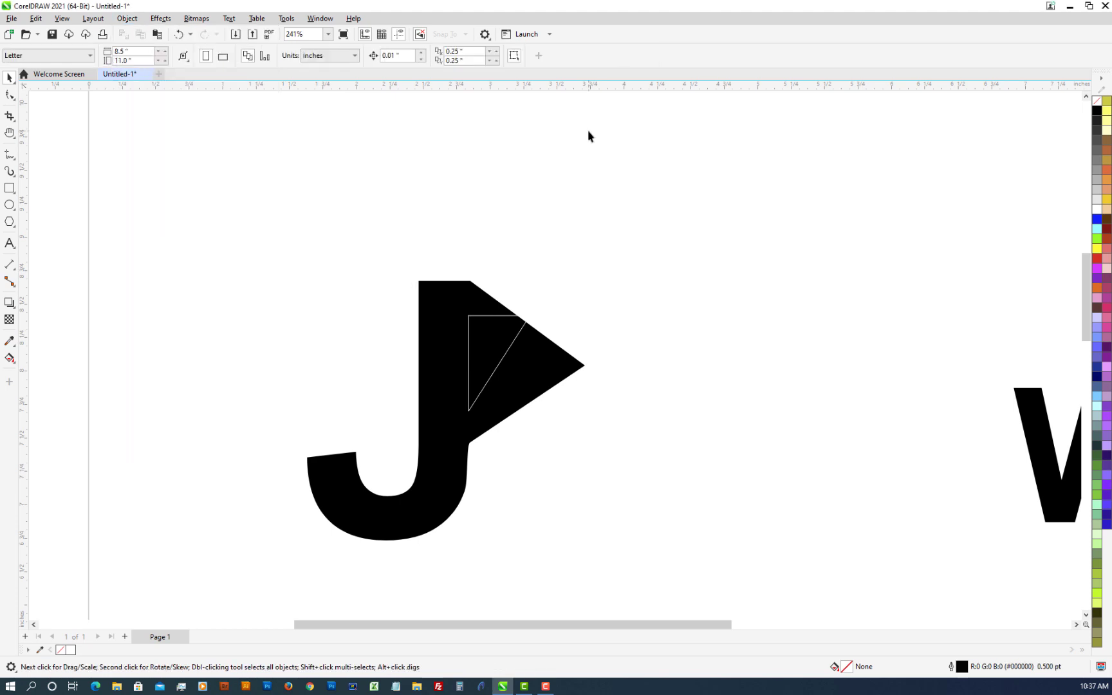
# - Reshape the triangle by moving its right node toward the spike's tip and its upper node slightly up, following the spike's outline
pyautogui.click(491, 321)
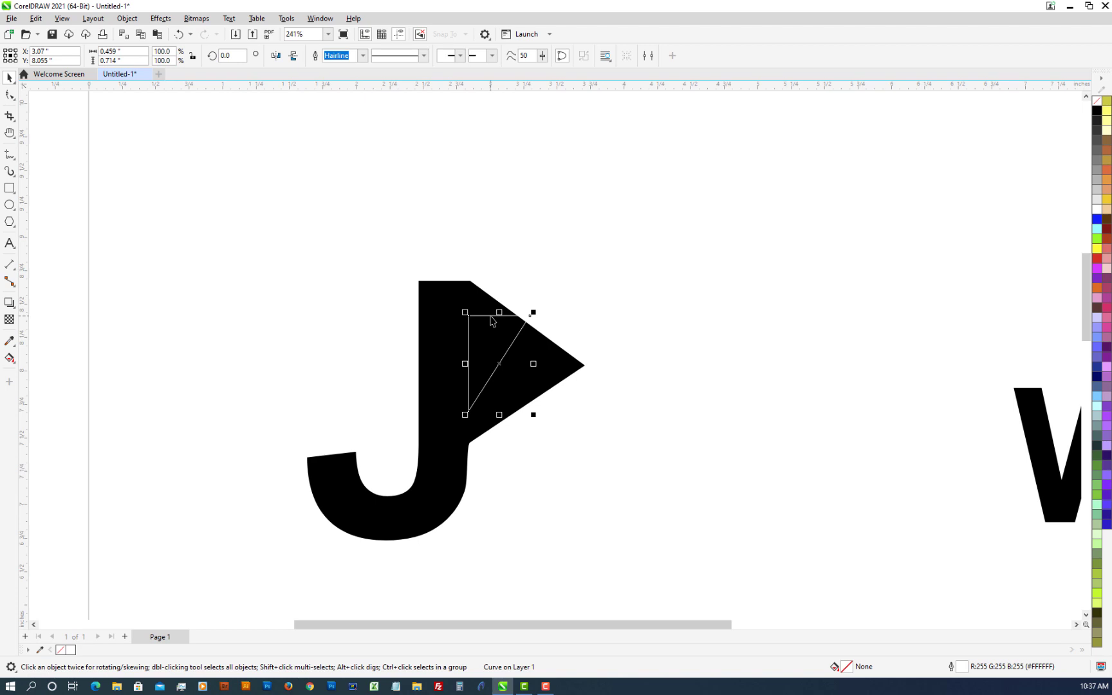
pyautogui.click(8, 95)
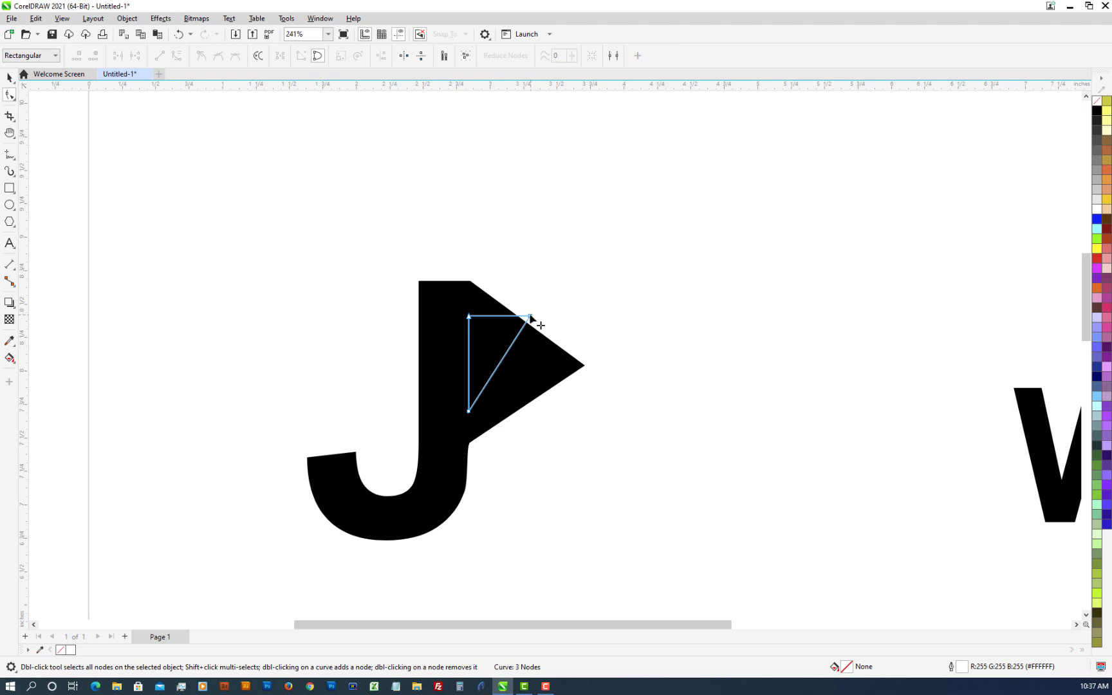
pyautogui.moveTo(531, 317); pyautogui.dragTo(558, 373)
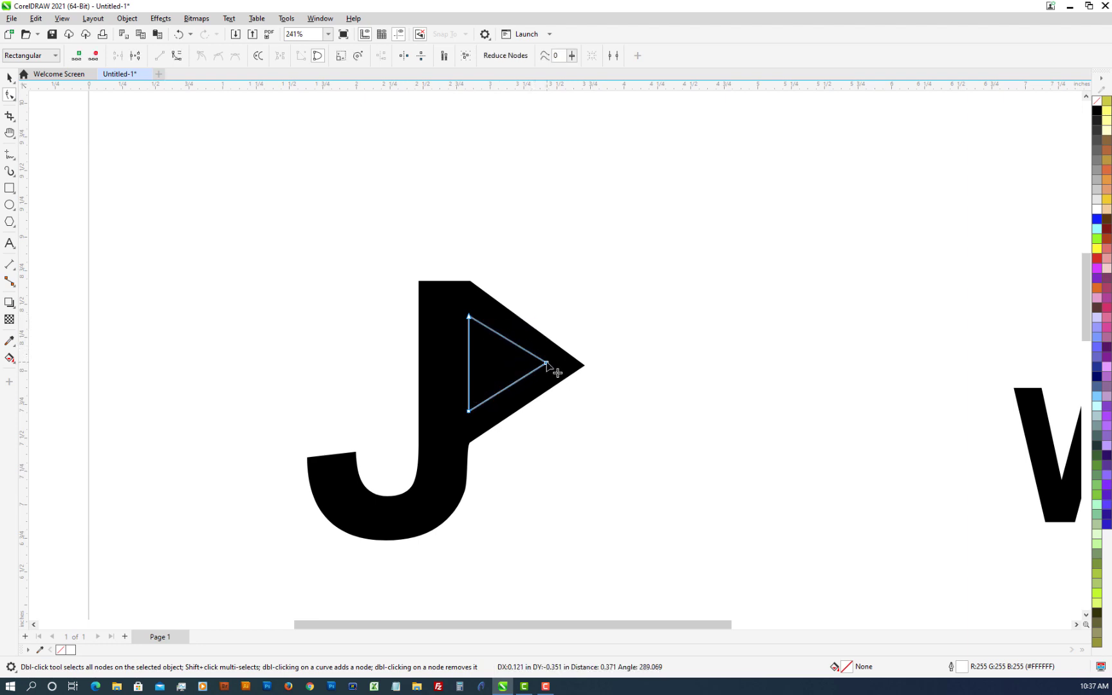
pyautogui.click(470, 317)
pyautogui.moveTo(480, 328); pyautogui.dragTo(480, 322)
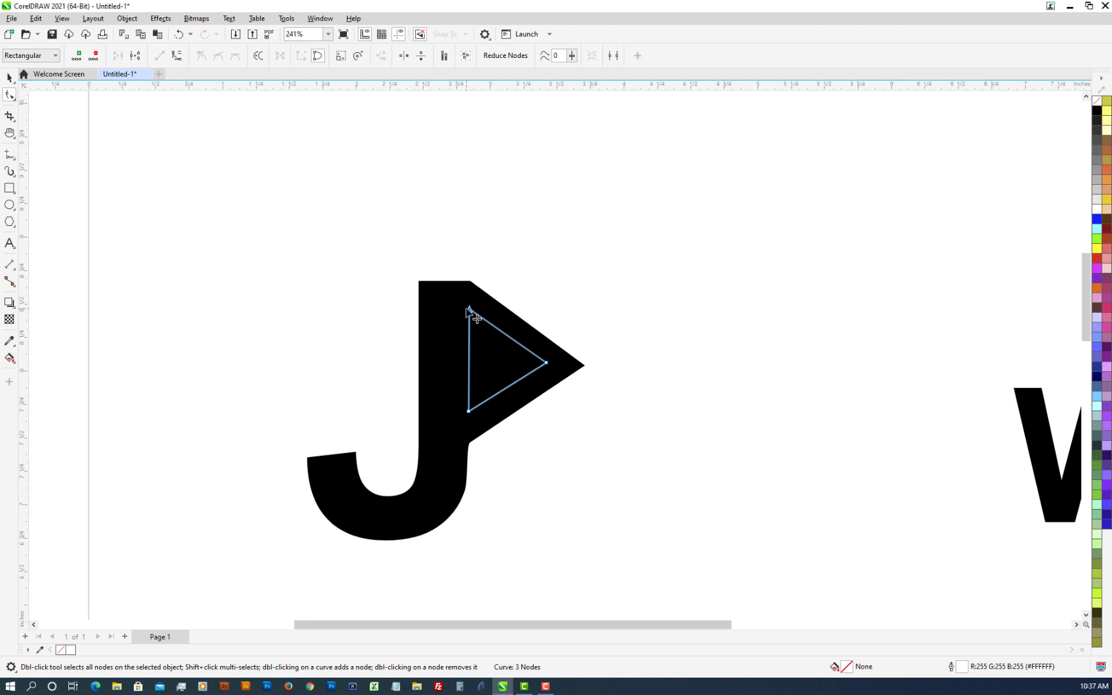
pyautogui.moveTo(471, 311); pyautogui.dragTo(471, 314)
pyautogui.doubleClick(547, 363)
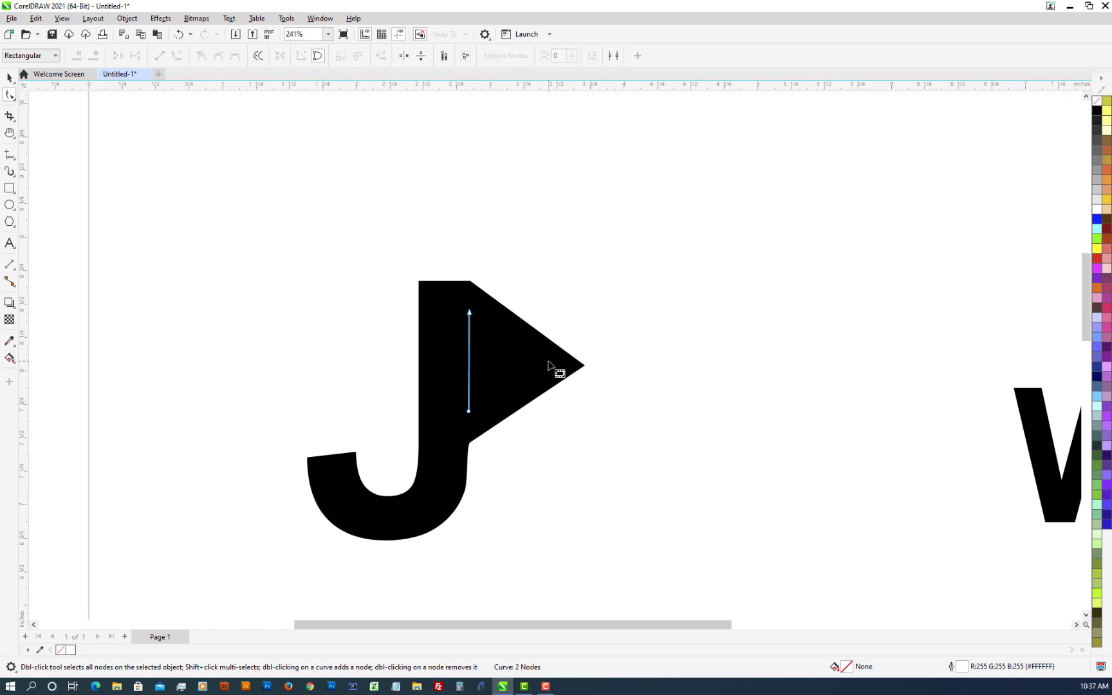
pyautogui.hotkey('ctrl', 'z')
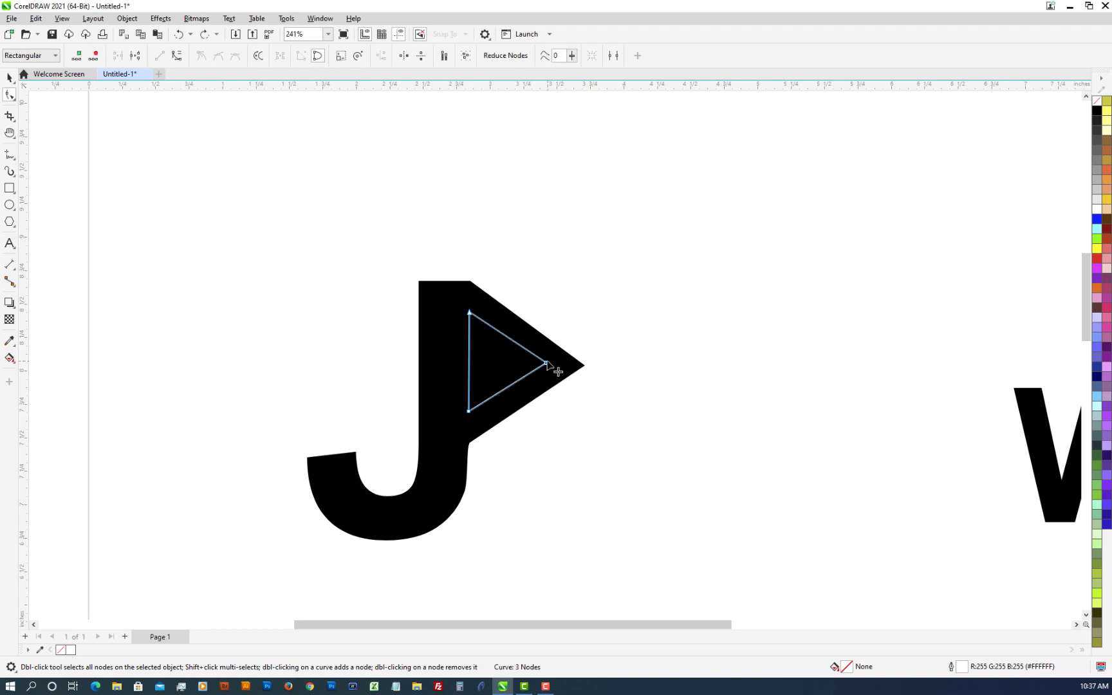
pyautogui.moveTo(547, 363); pyautogui.dragTo(548, 367)
pyautogui.click(640, 326)
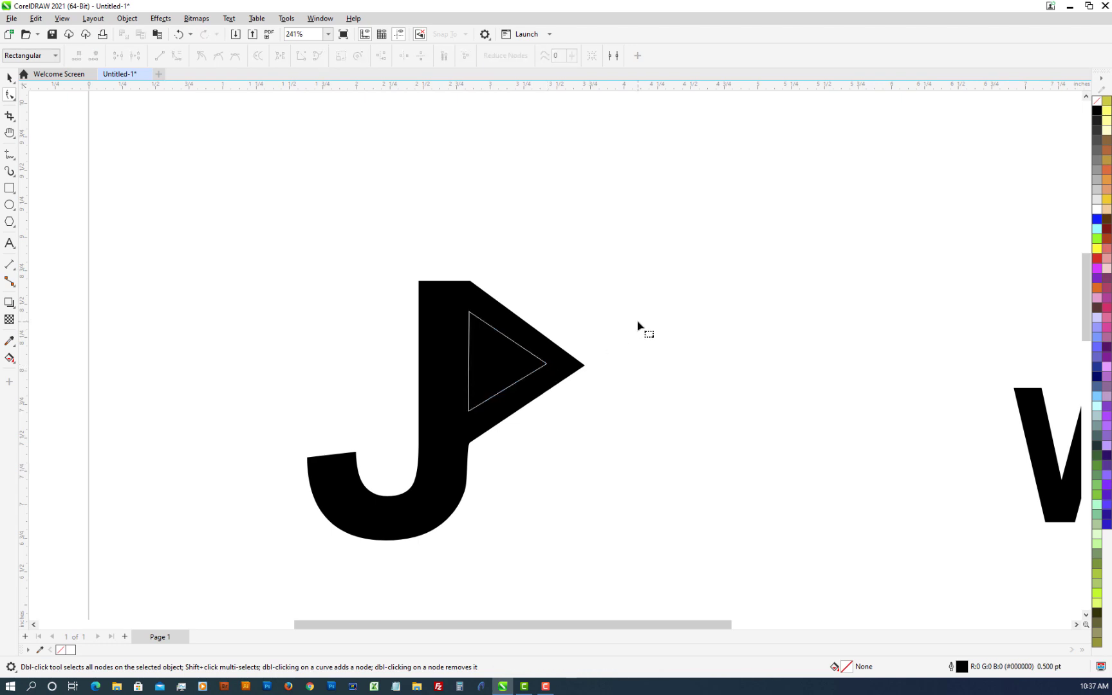
# - Fill the inner triangle with a uniform white (#FFFFFF)
pyautogui.click(489, 364)
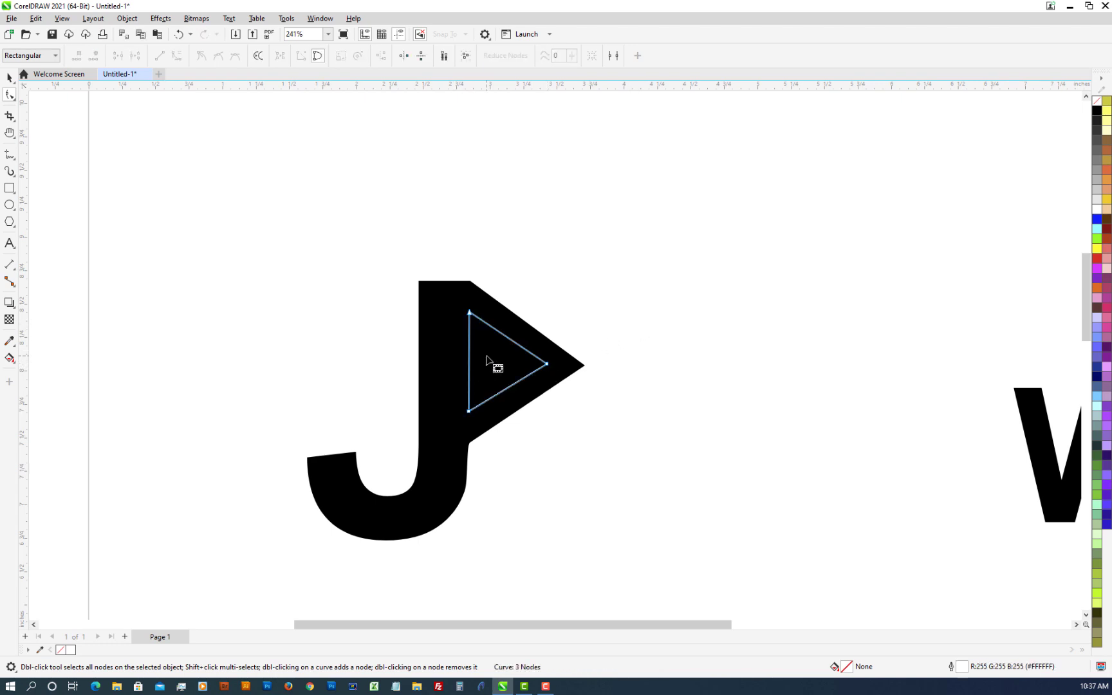
pyautogui.doubleClick(847, 667)
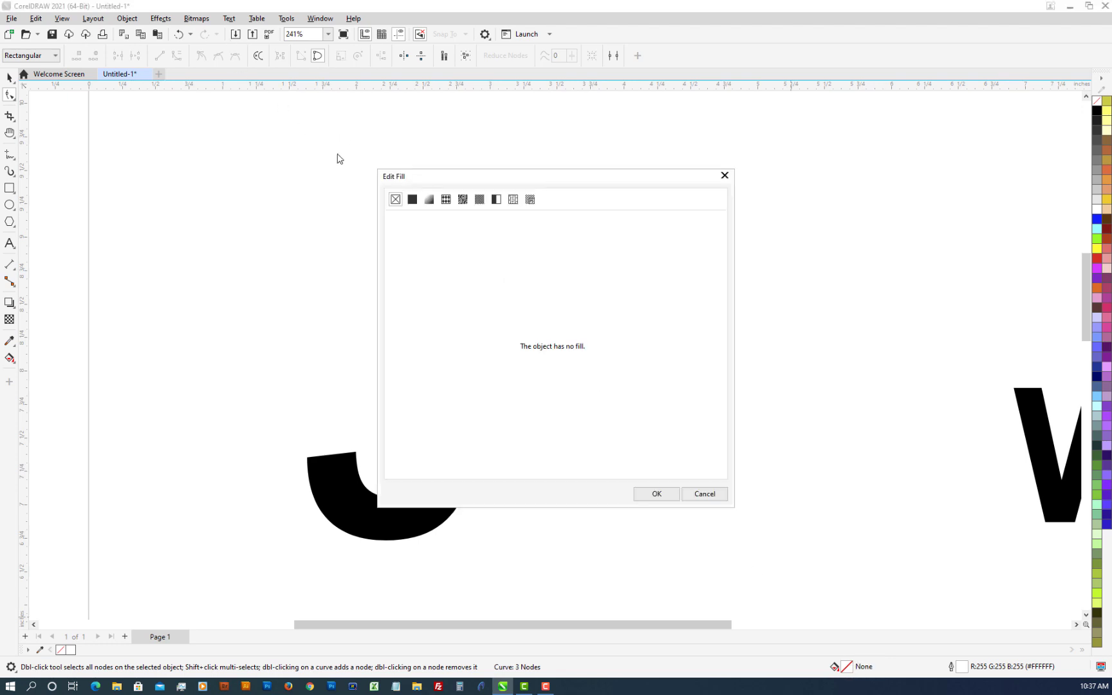
pyautogui.click(412, 200)
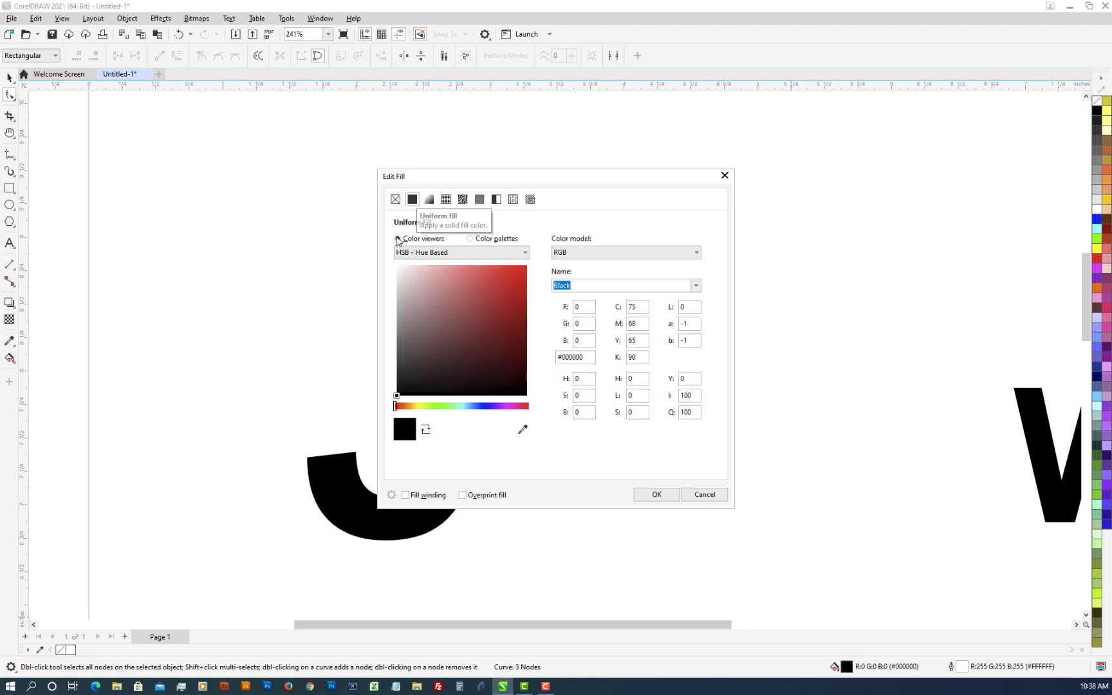
pyautogui.moveTo(403, 279); pyautogui.dragTo(396, 265)
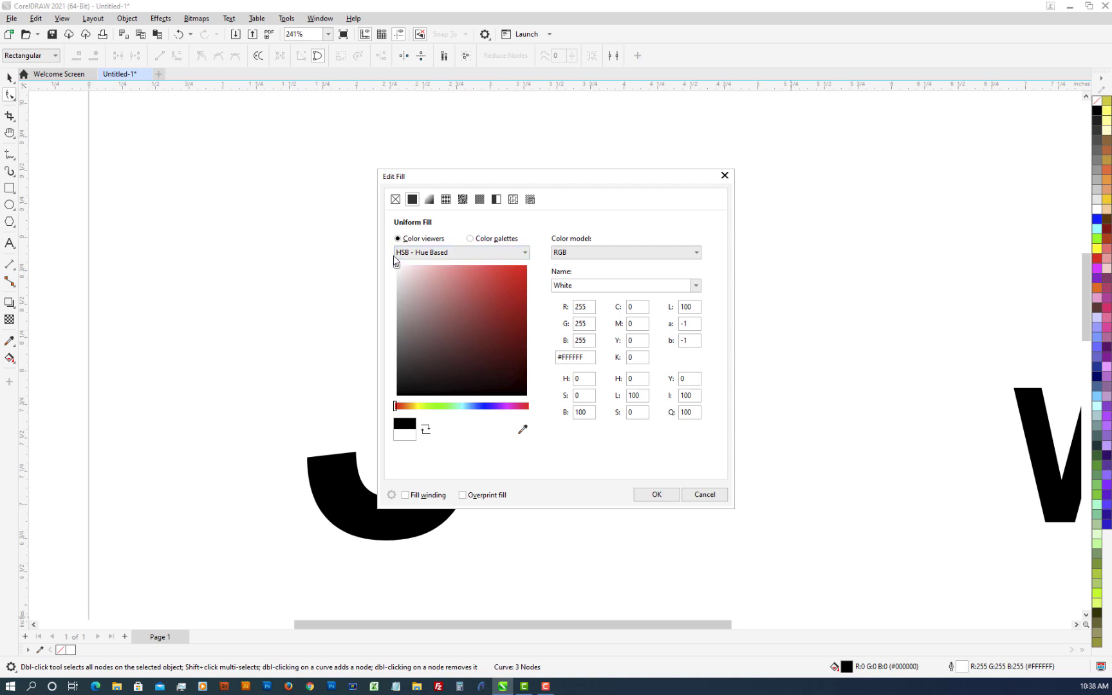
pyautogui.click(666, 495)
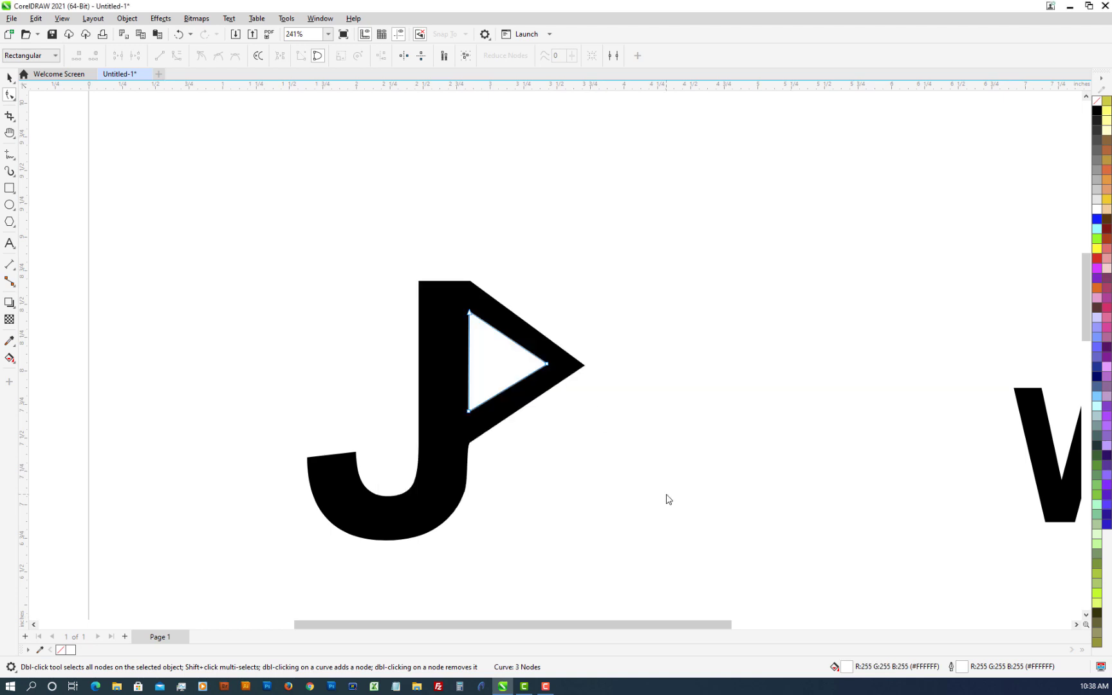
# - Set the white triangle's outline width to None and deselect it
pyautogui.doubleClick(963, 669)
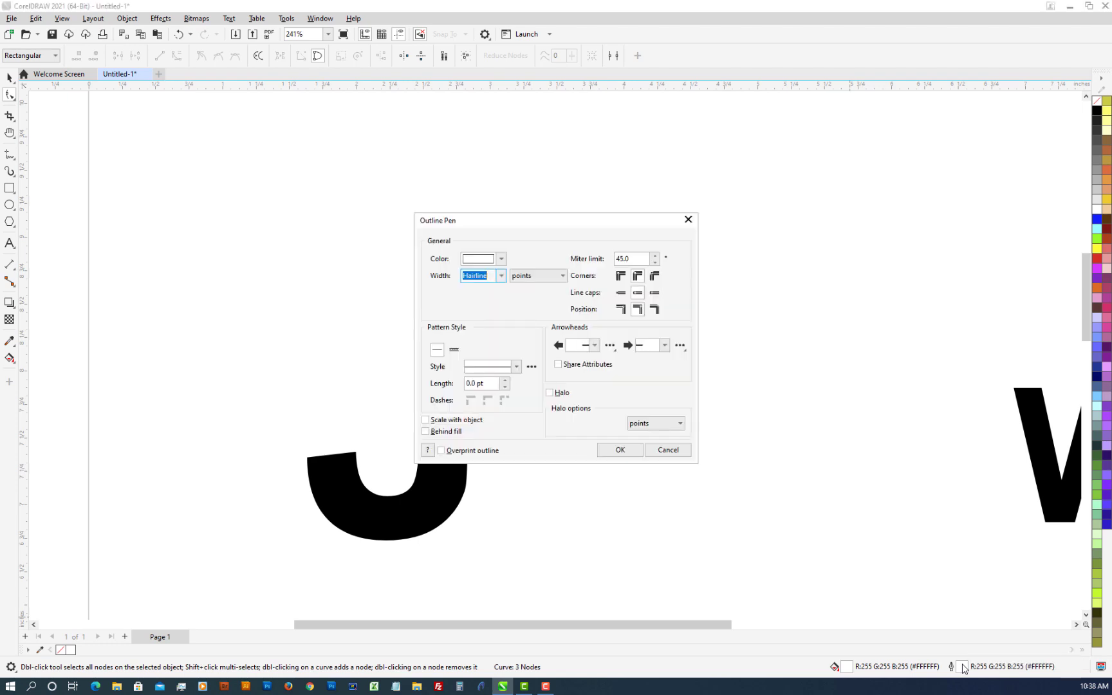
pyautogui.click(501, 276)
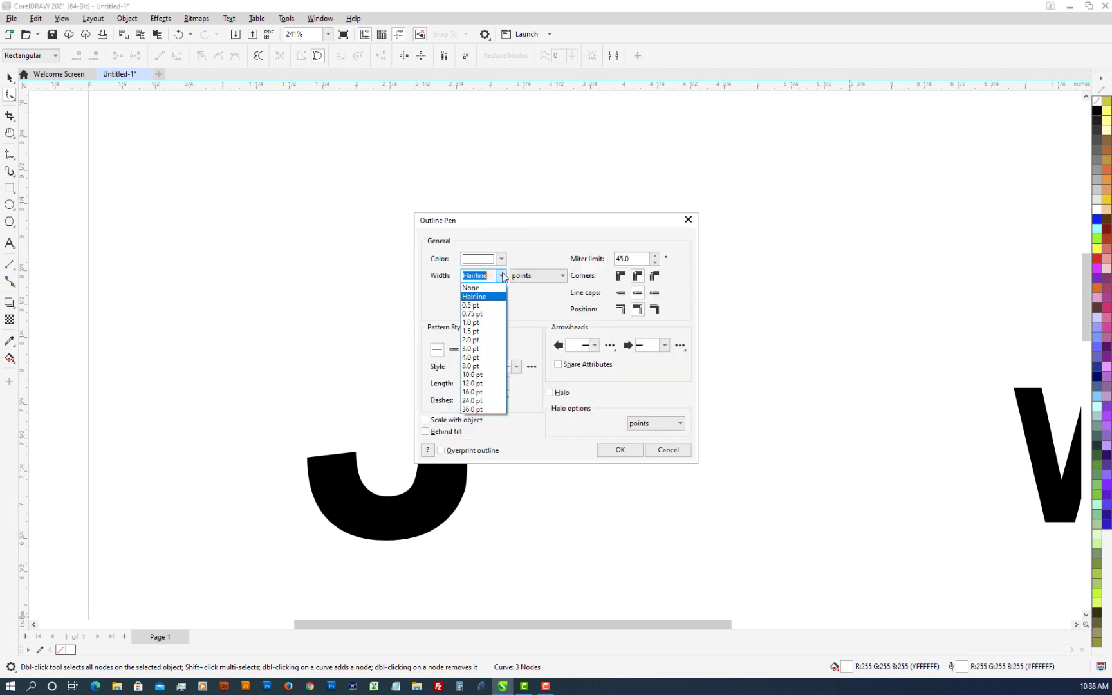
pyautogui.click(471, 288)
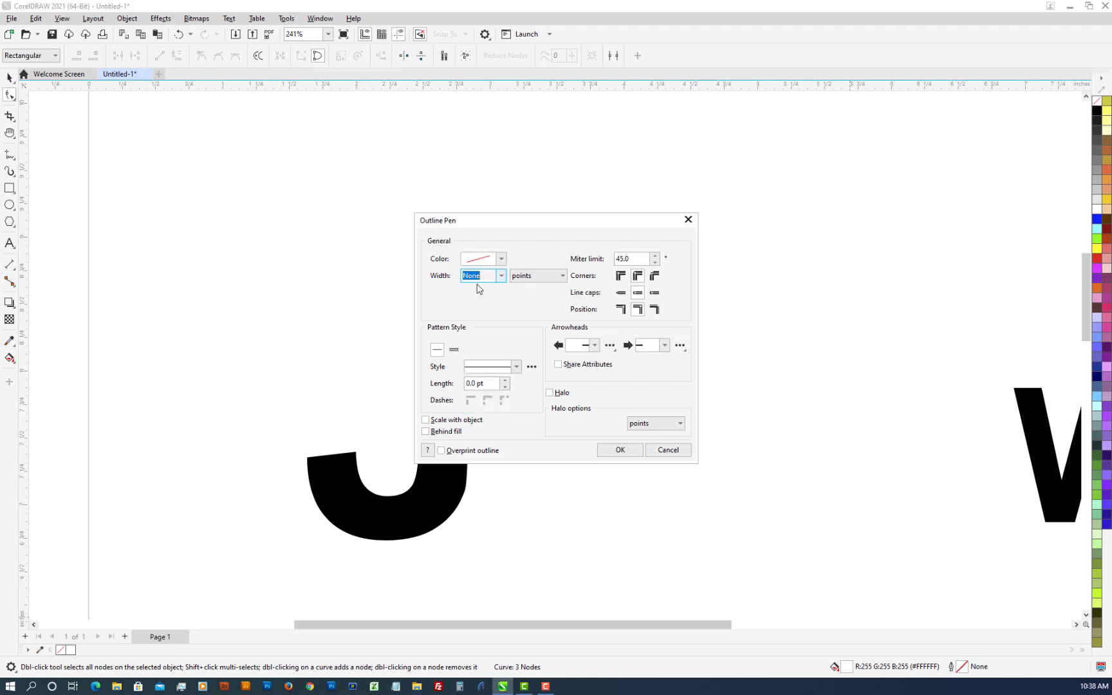
pyautogui.click(618, 450)
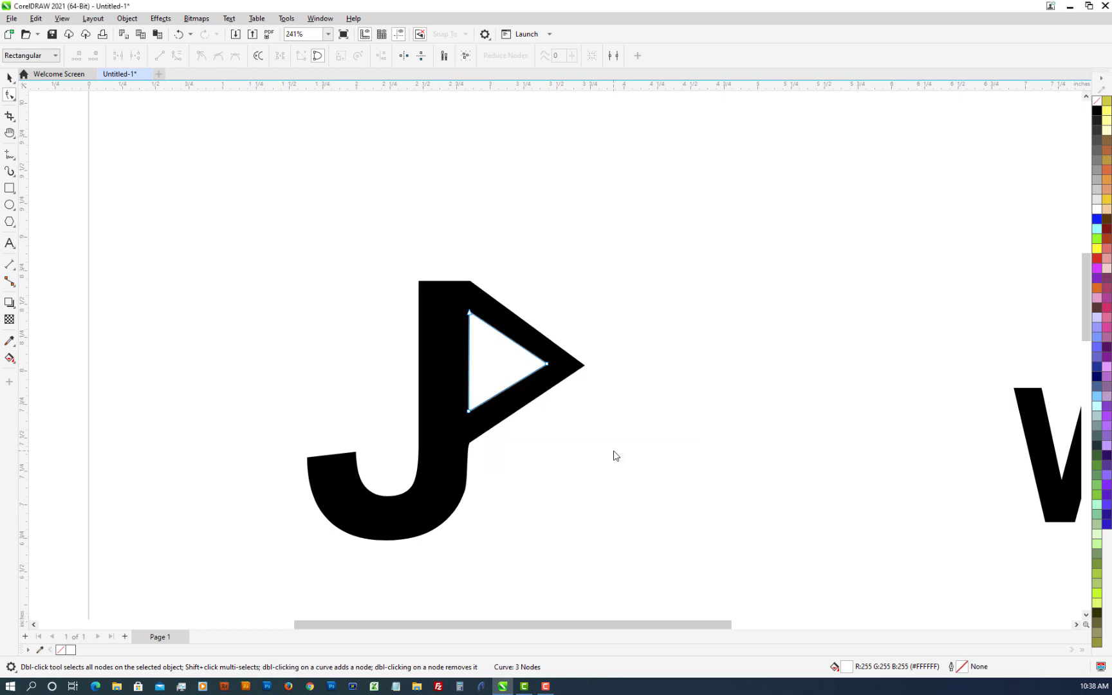
pyautogui.click(268, 251)
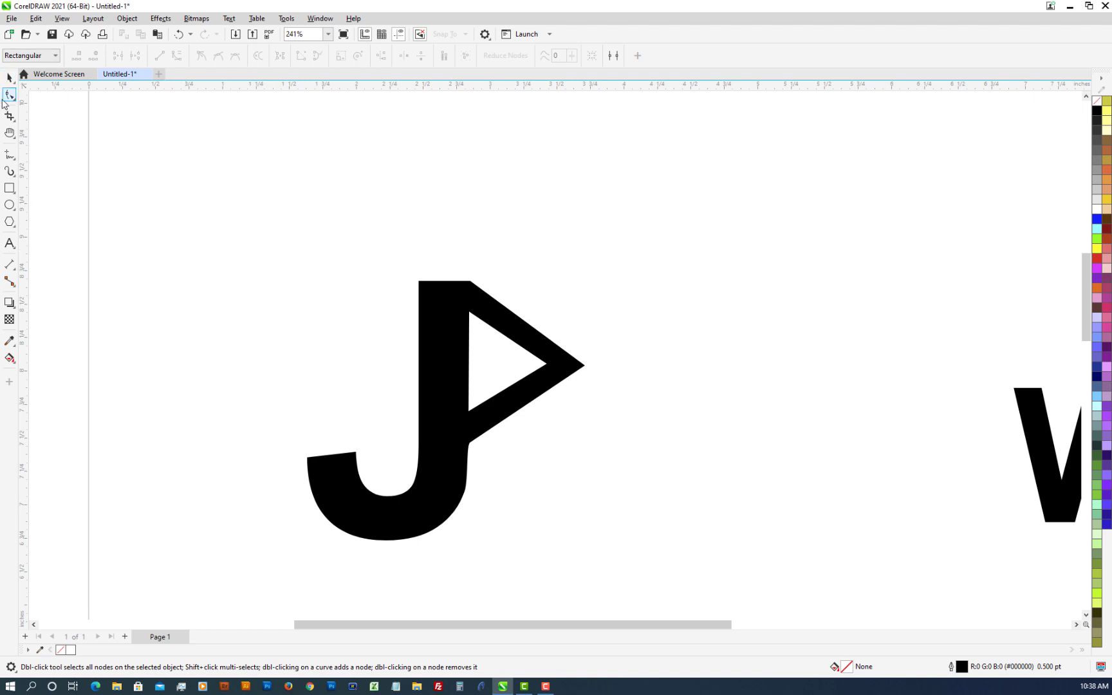
# - Draw a rectangle about 3.62 by 3.1 inches enclosing the J and its triangle
pyautogui.click(5, 78)
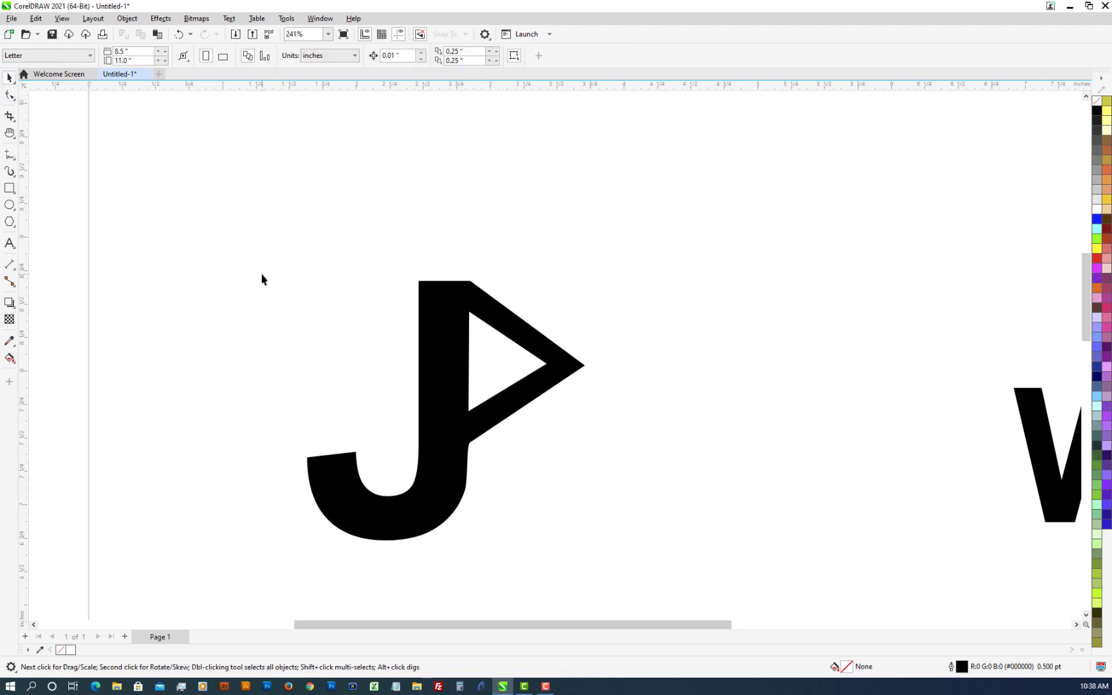
pyautogui.moveTo(236, 207); pyautogui.dragTo(629, 587)
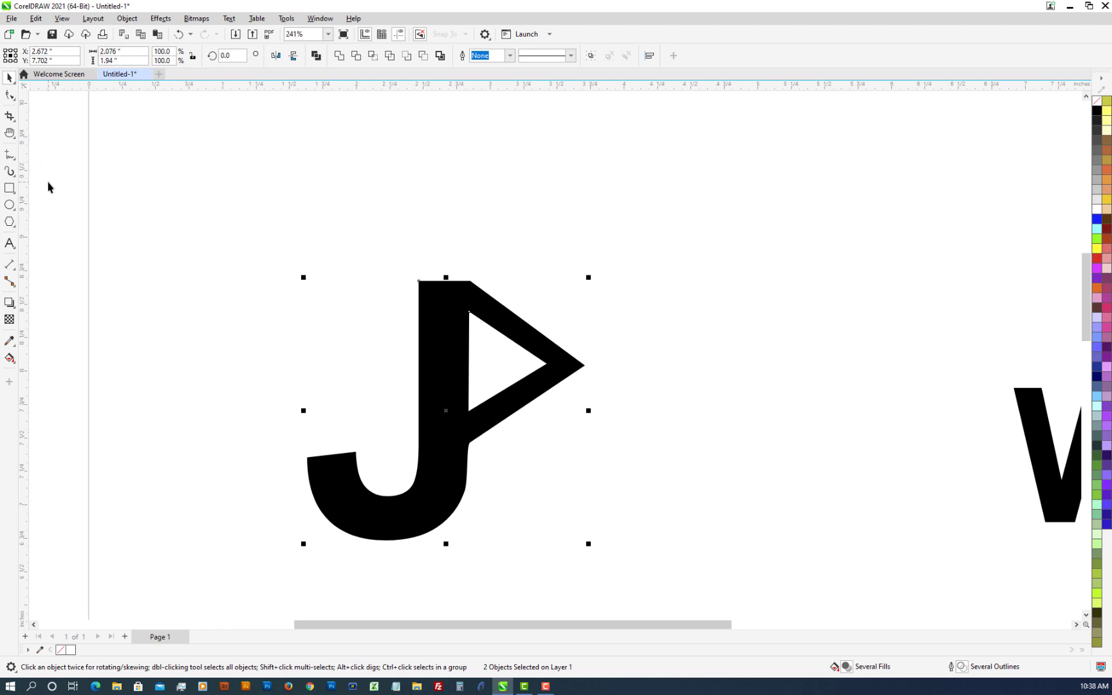
pyautogui.click(9, 188)
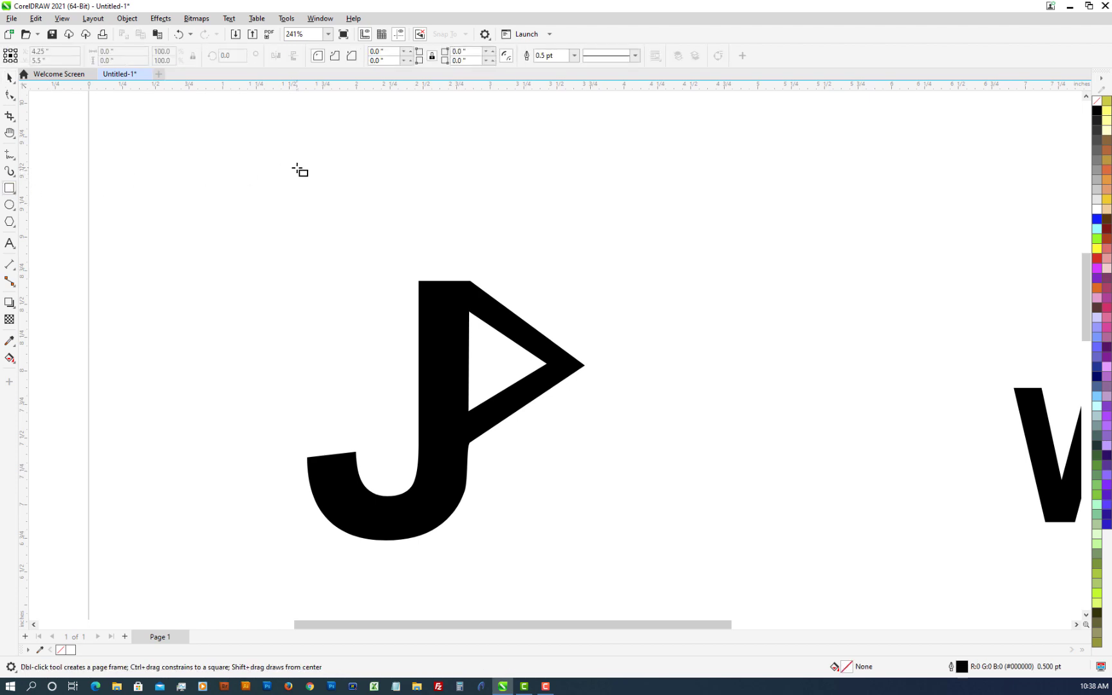
pyautogui.moveTo(296, 168); pyautogui.dragTo(783, 581)
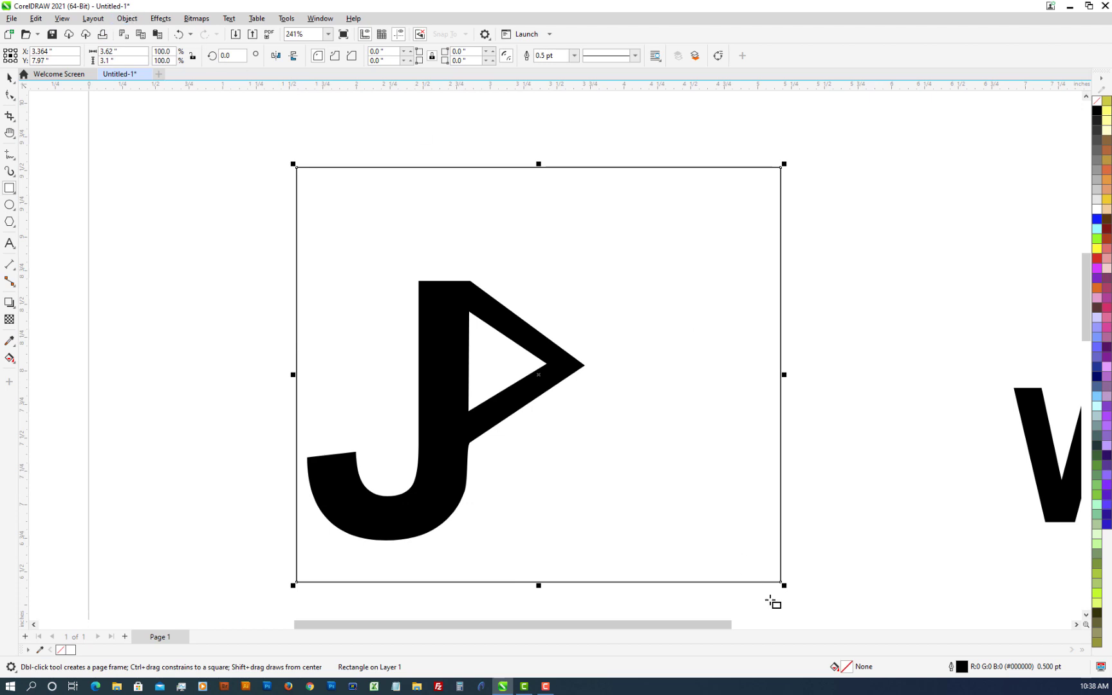
# - Fill the rectangle around the J with a uniform red (#CC3F3F)
pyautogui.doubleClick(847, 669)
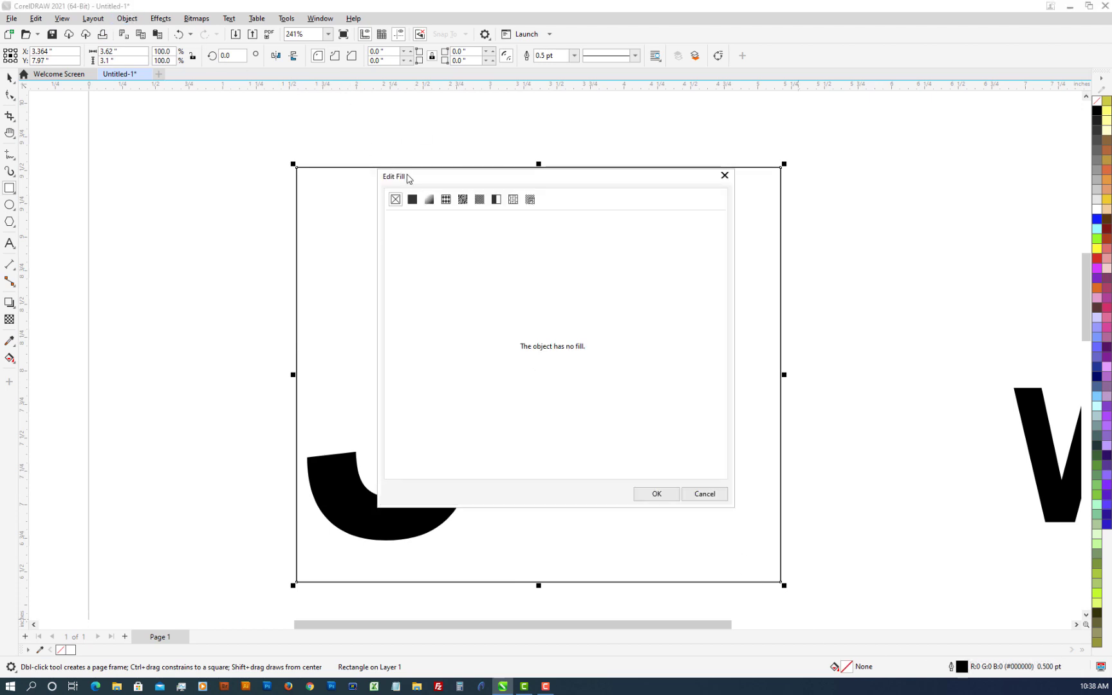
pyautogui.click(412, 199)
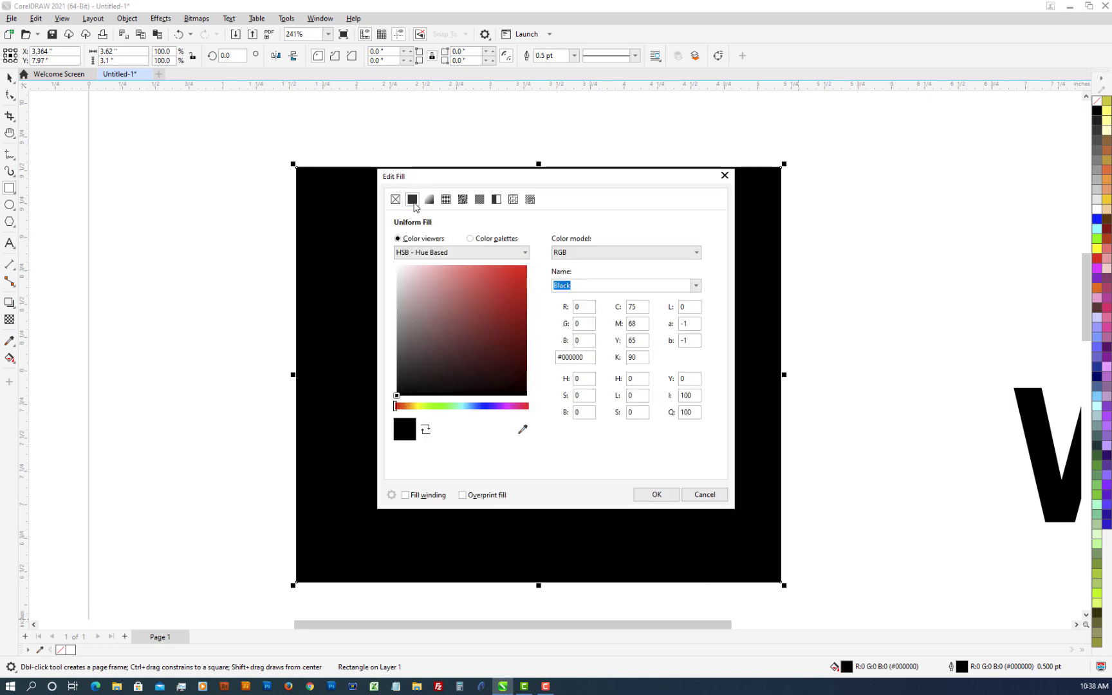
pyautogui.click(487, 291)
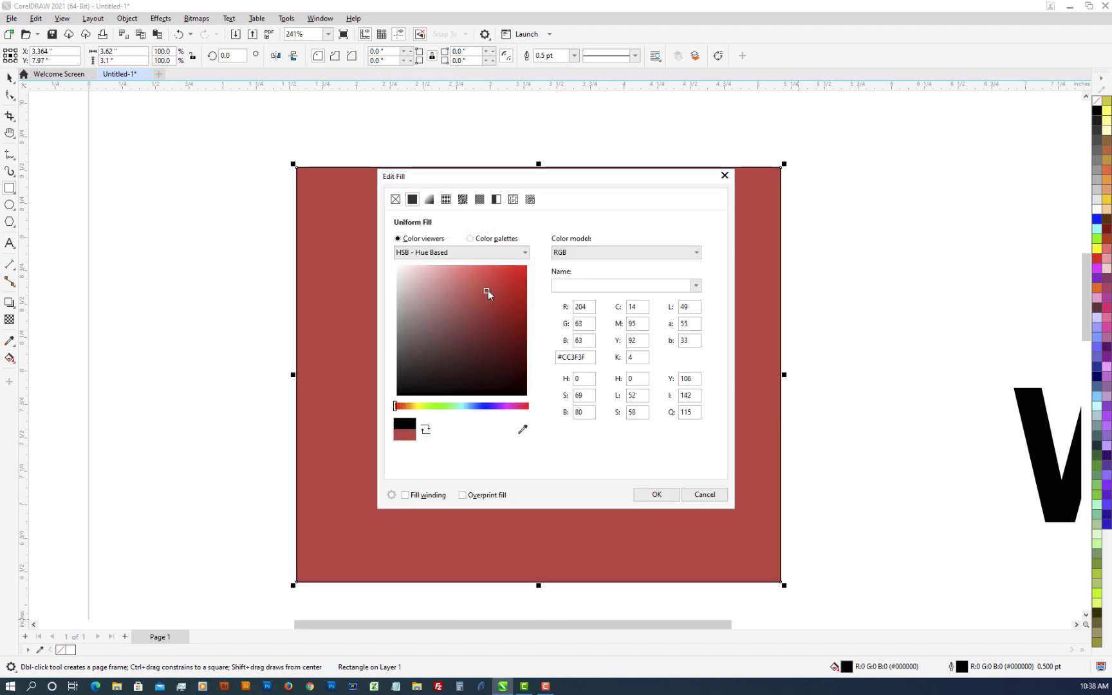
pyautogui.click(656, 494)
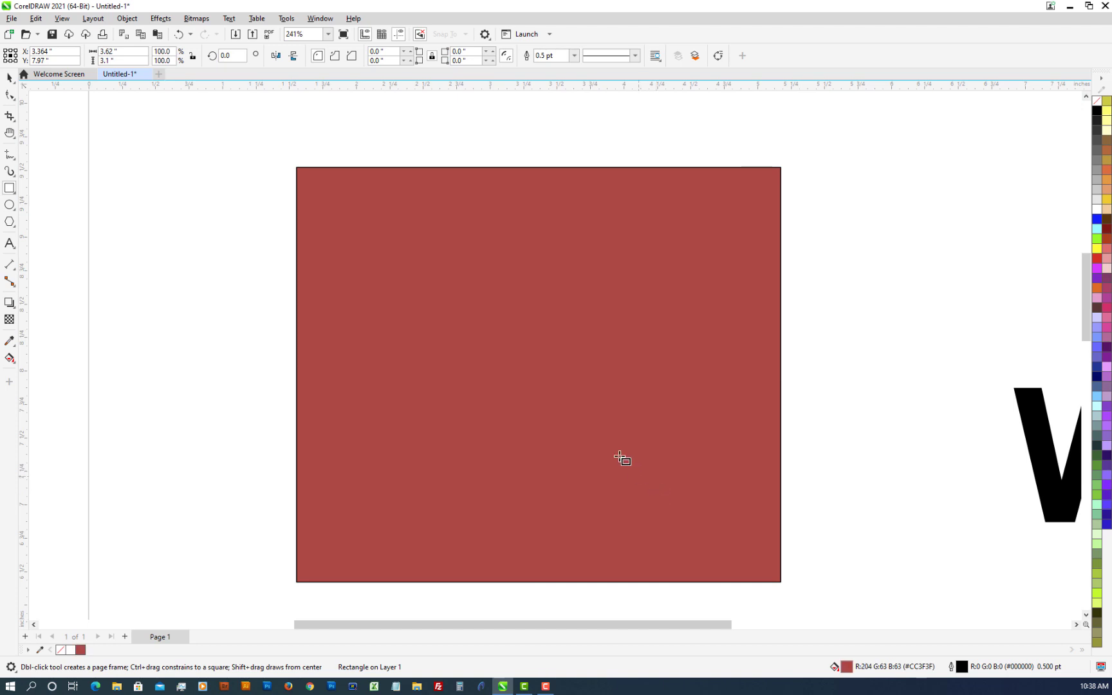
# - Send the red rectangle behind the J and the white triangle
pyautogui.click(8, 78)
pyautogui.click(120, 24)
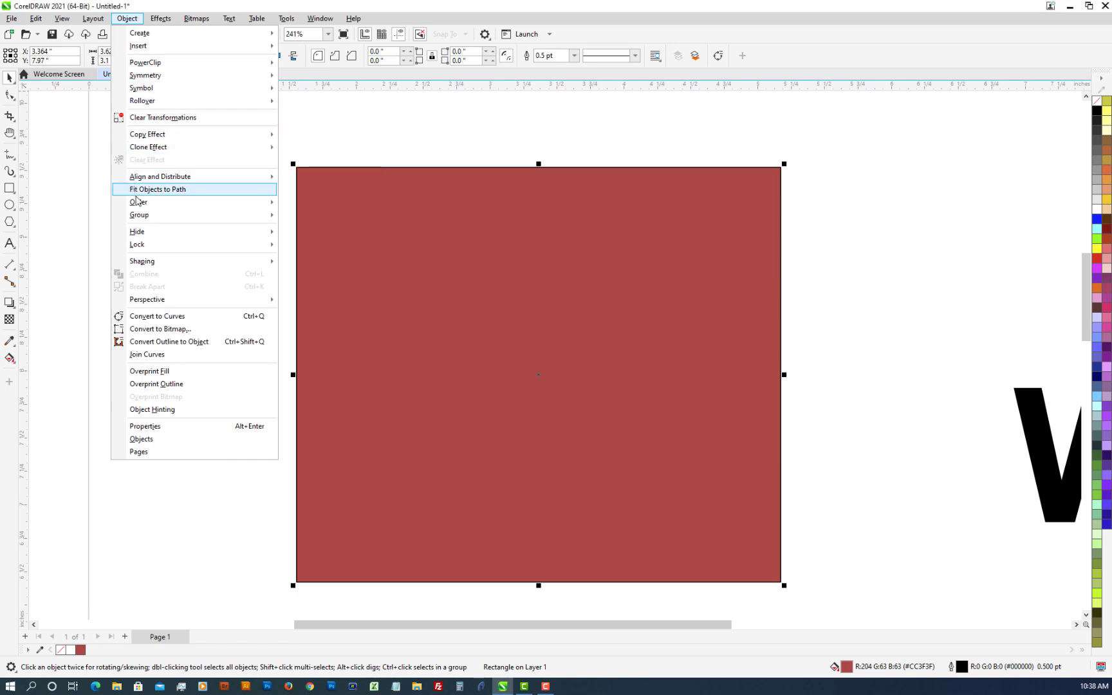
pyautogui.moveTo(140, 205)
pyautogui.click(323, 219)
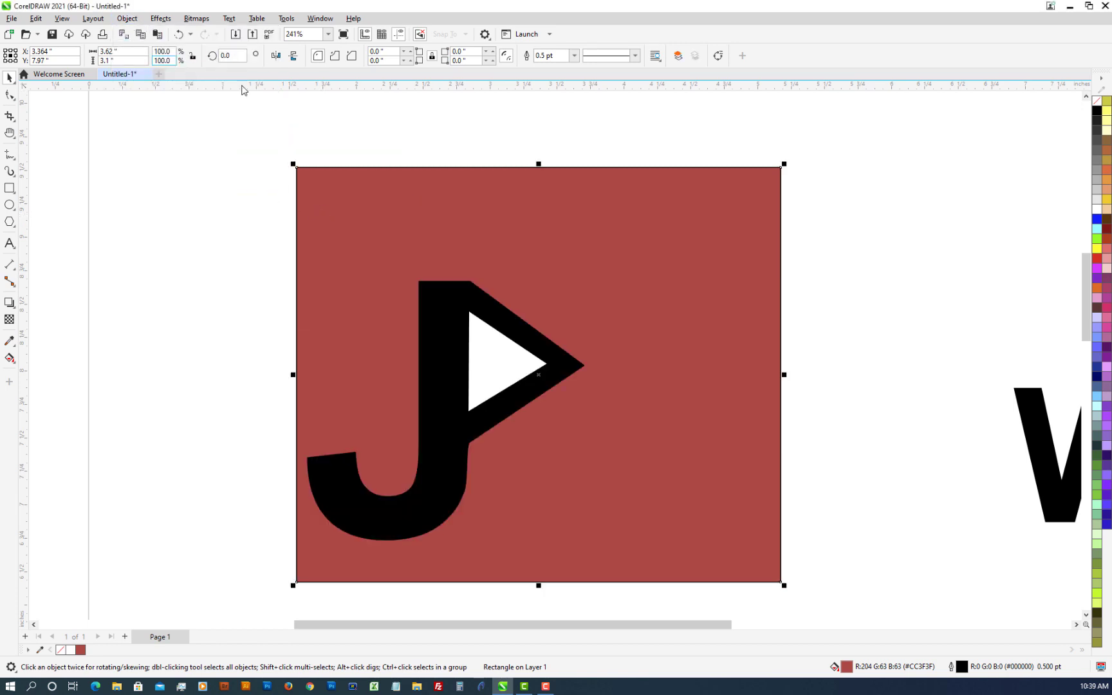
# - Lock the red background rectangle and deselect it
pyautogui.rightClick(348, 189)
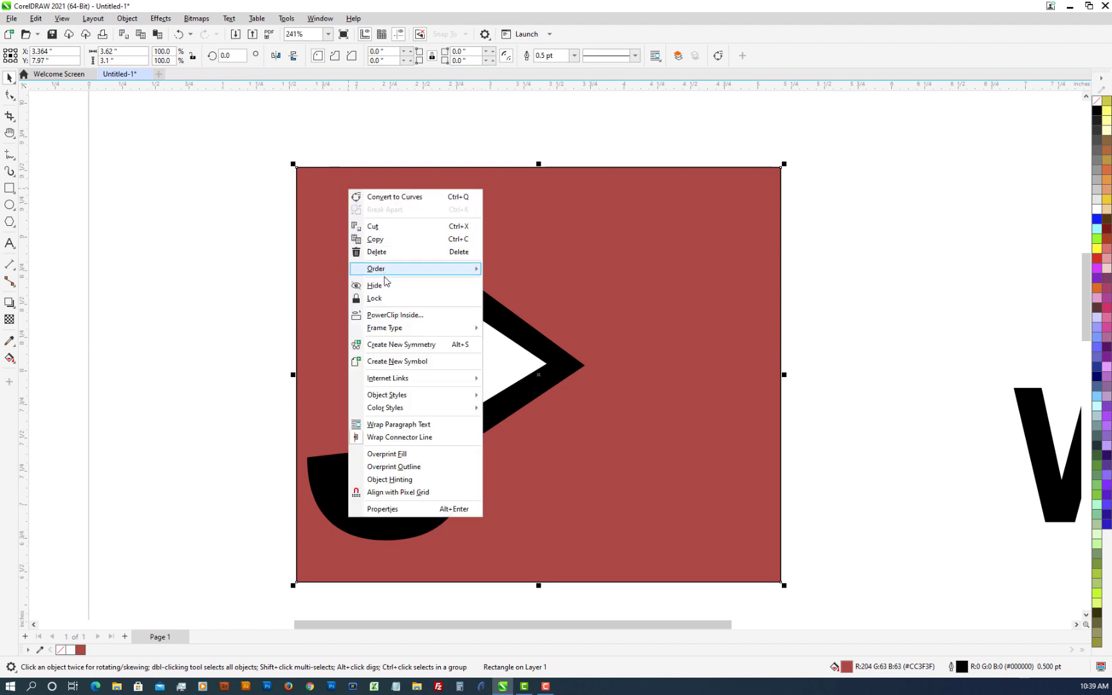
pyautogui.click(385, 299)
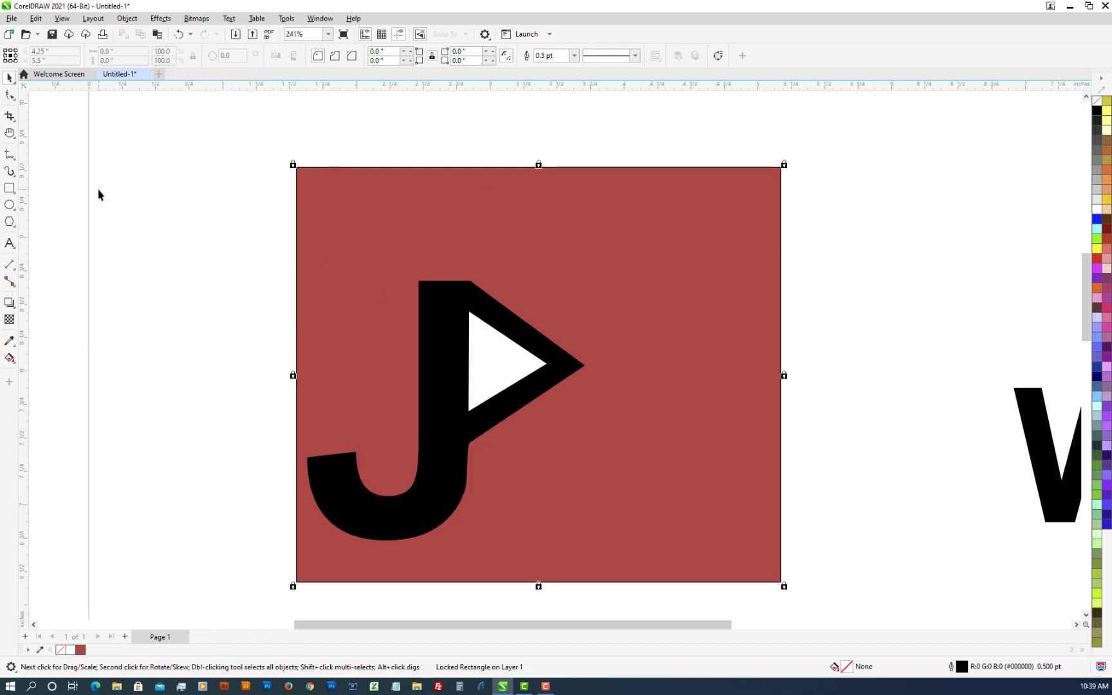
pyautogui.click(169, 178)
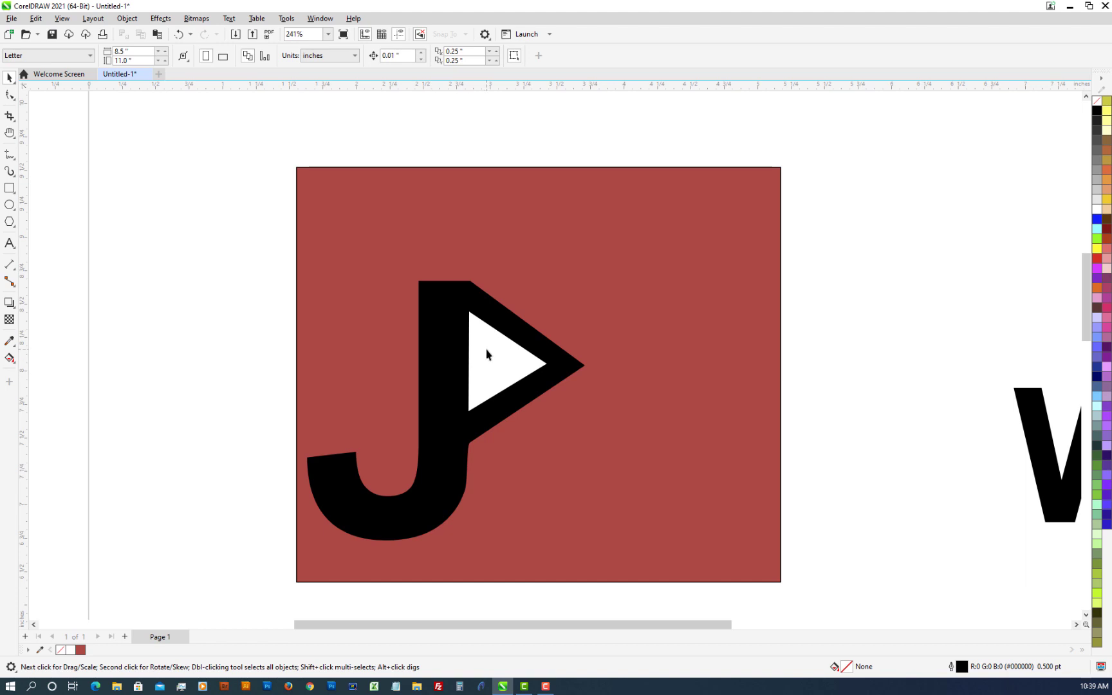
# - Try a Front Minus Back shaping operation on the J and the white triangle
pyautogui.click(486, 368)
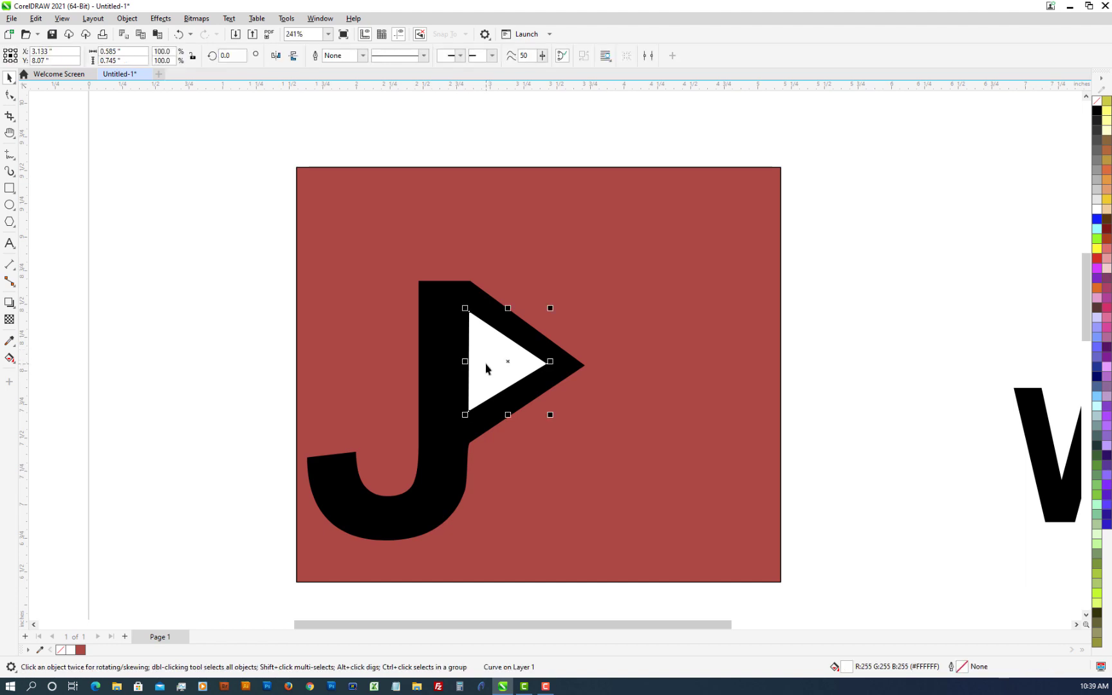
pyautogui.click(262, 284)
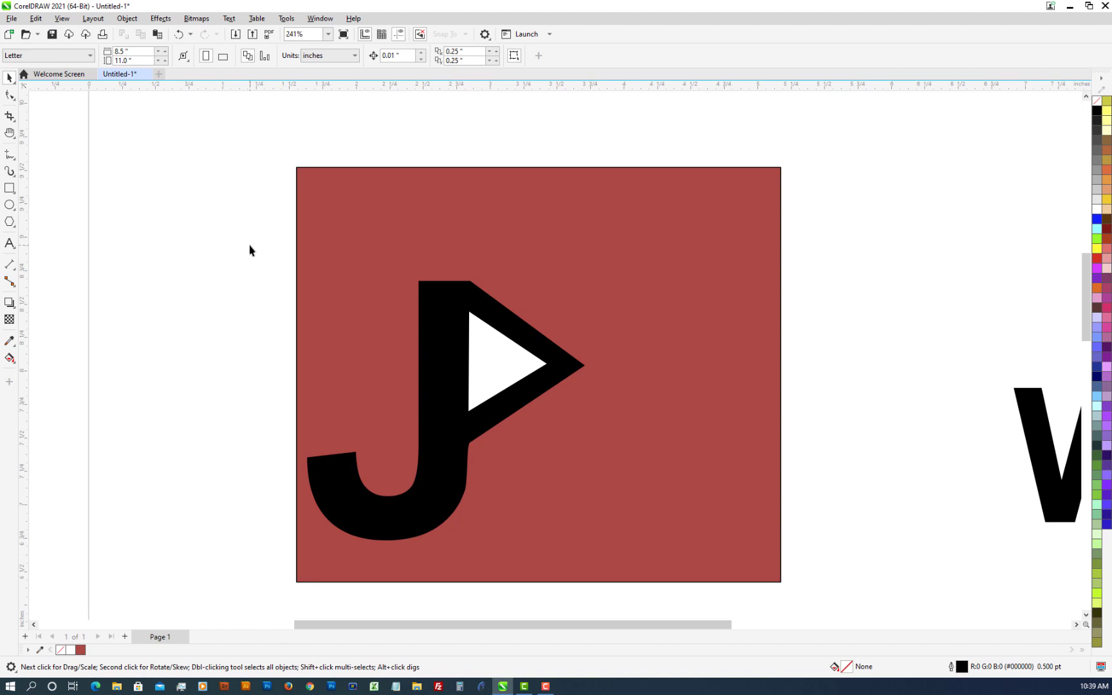
pyautogui.moveTo(250, 250); pyautogui.dragTo(630, 570)
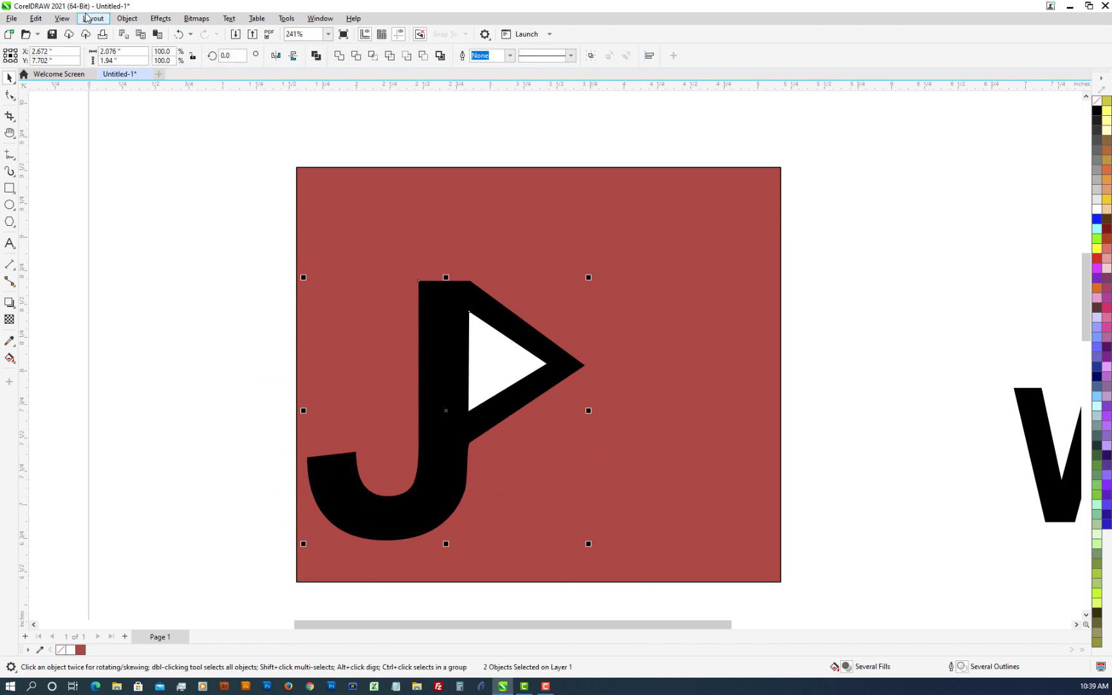
pyautogui.click(126, 19)
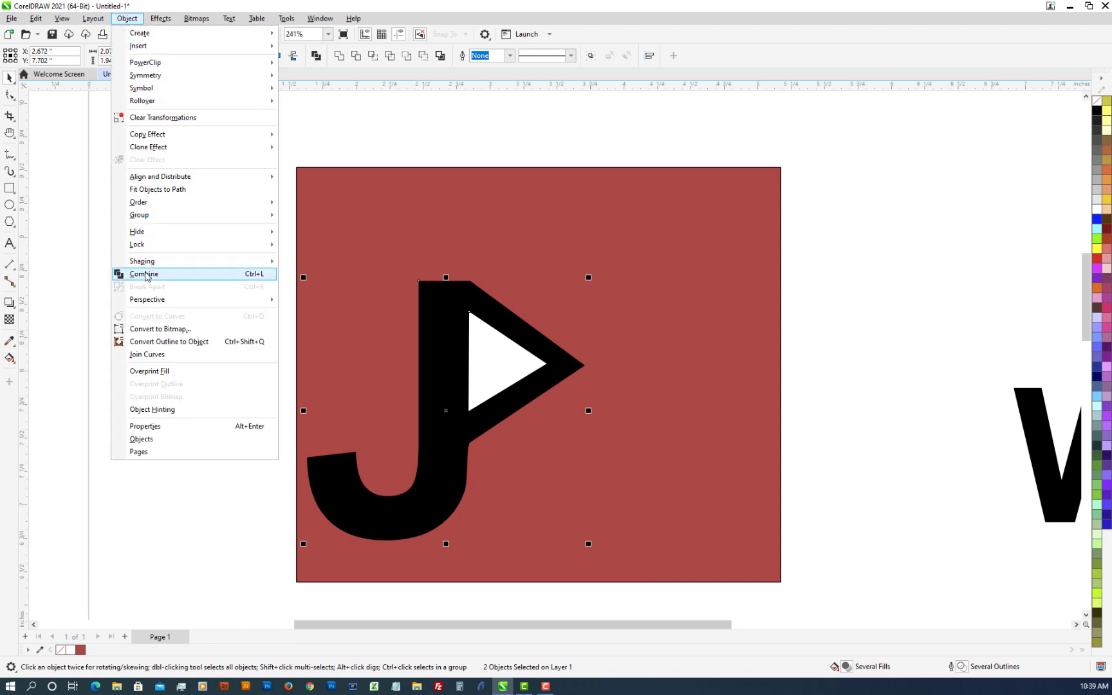
pyautogui.moveTo(155, 264)
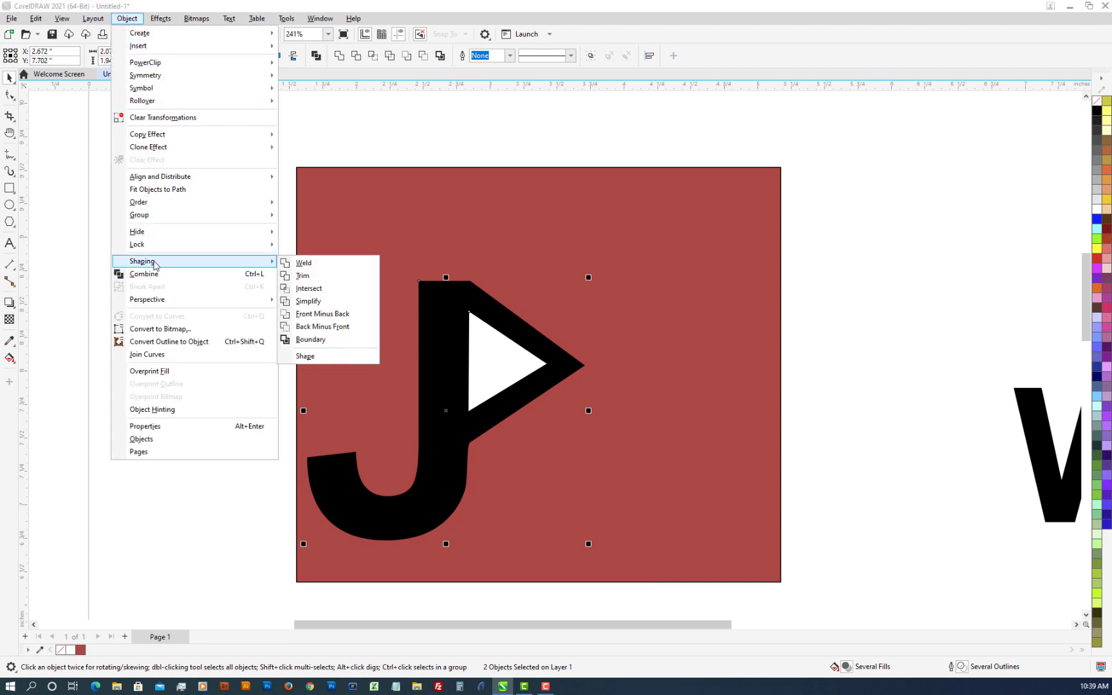
pyautogui.click(317, 315)
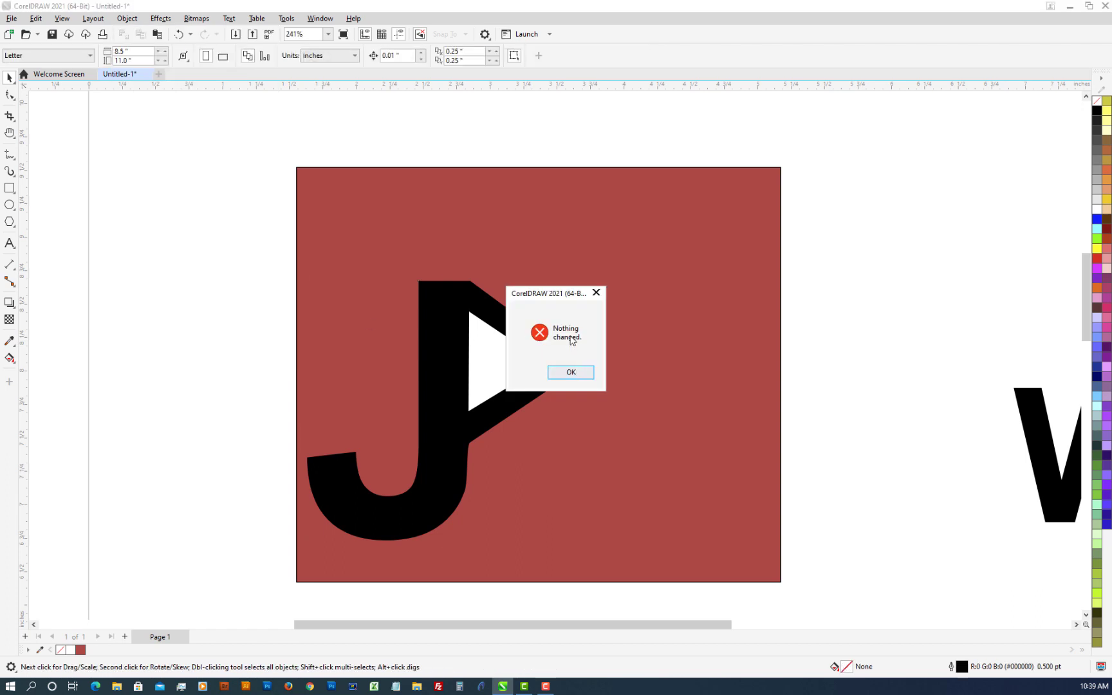
pyautogui.click(570, 373)
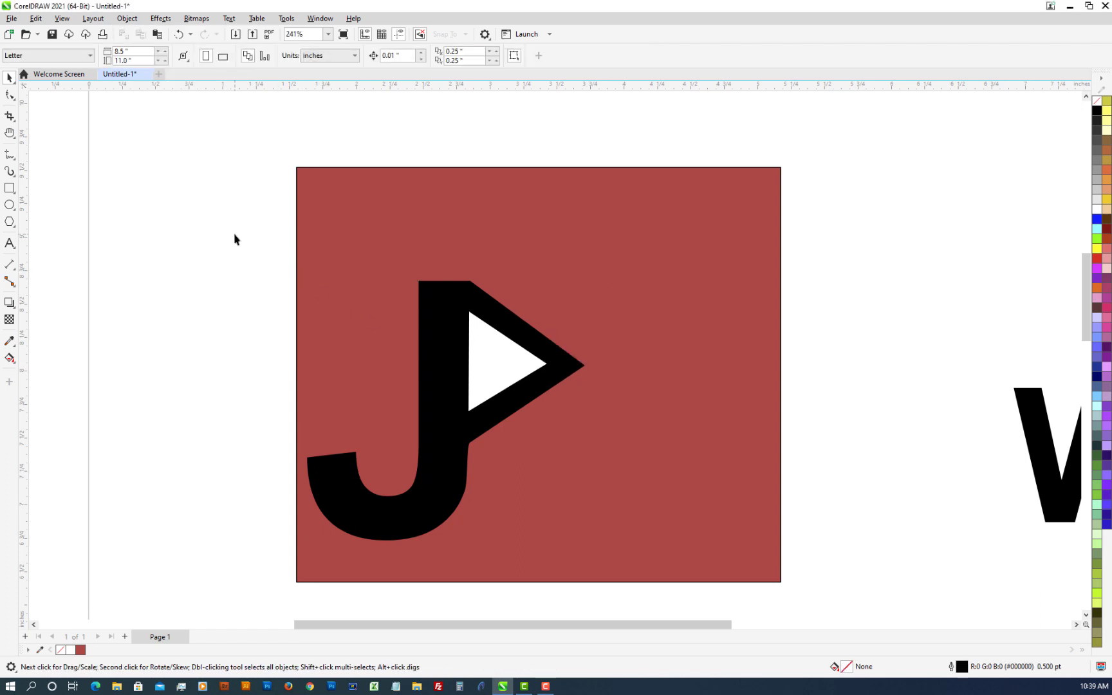
# - Try to cut the white triangle out of the J with Back Minus Front, and undo the operation
pyautogui.moveTo(233, 237); pyautogui.dragTo(686, 583)
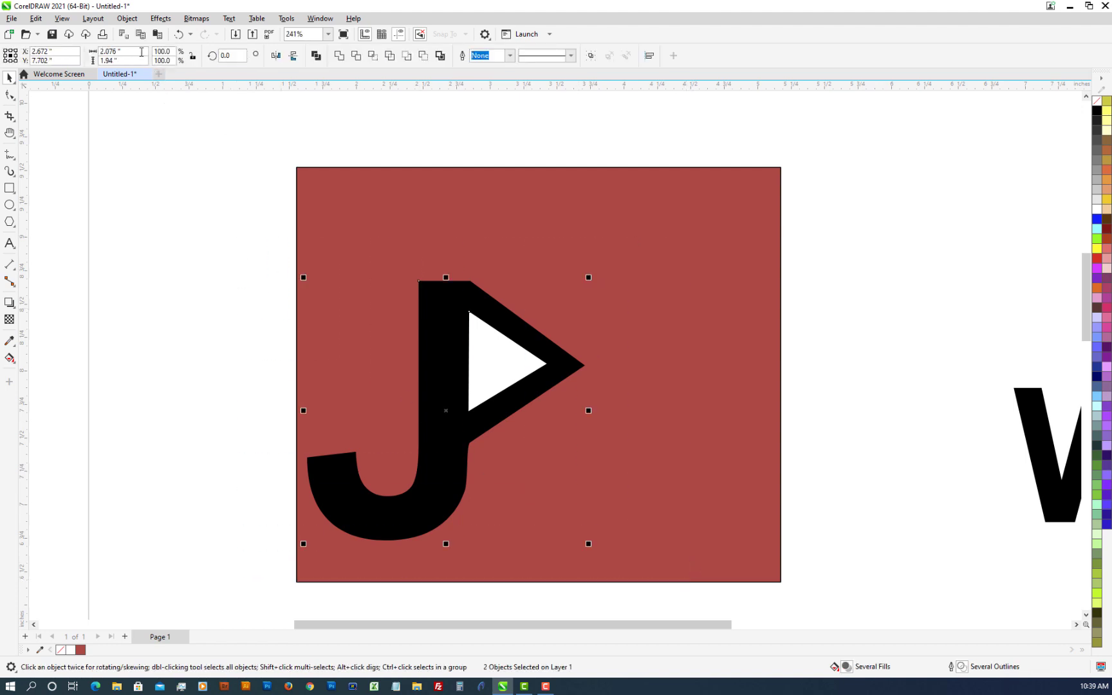
pyautogui.click(126, 18)
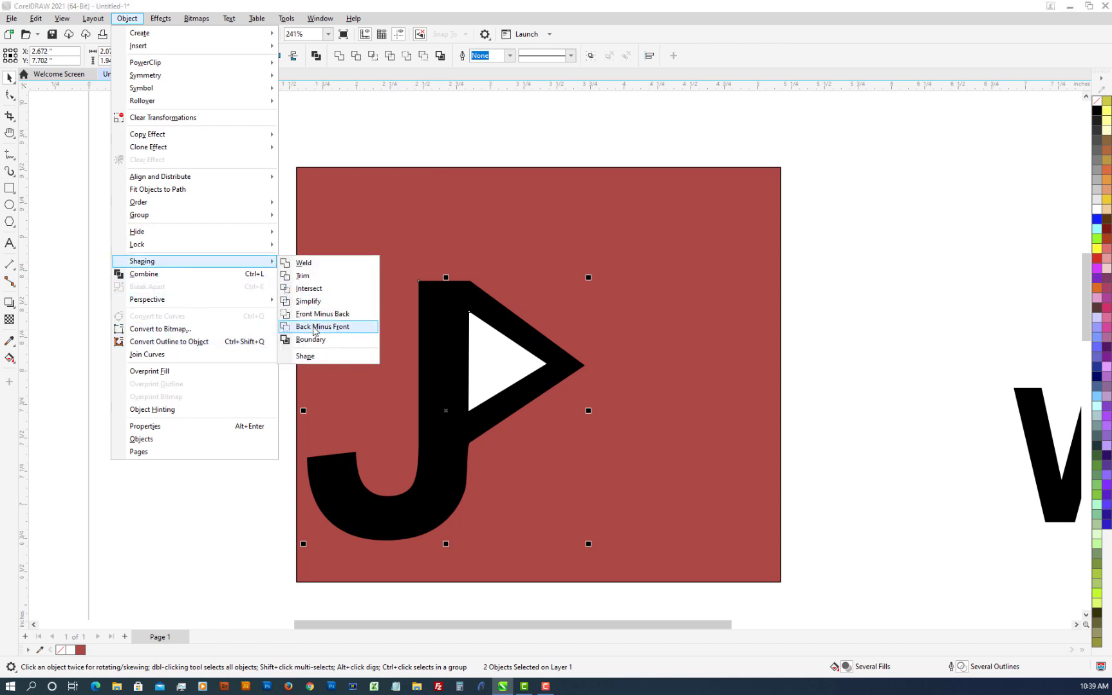
pyautogui.click(314, 327)
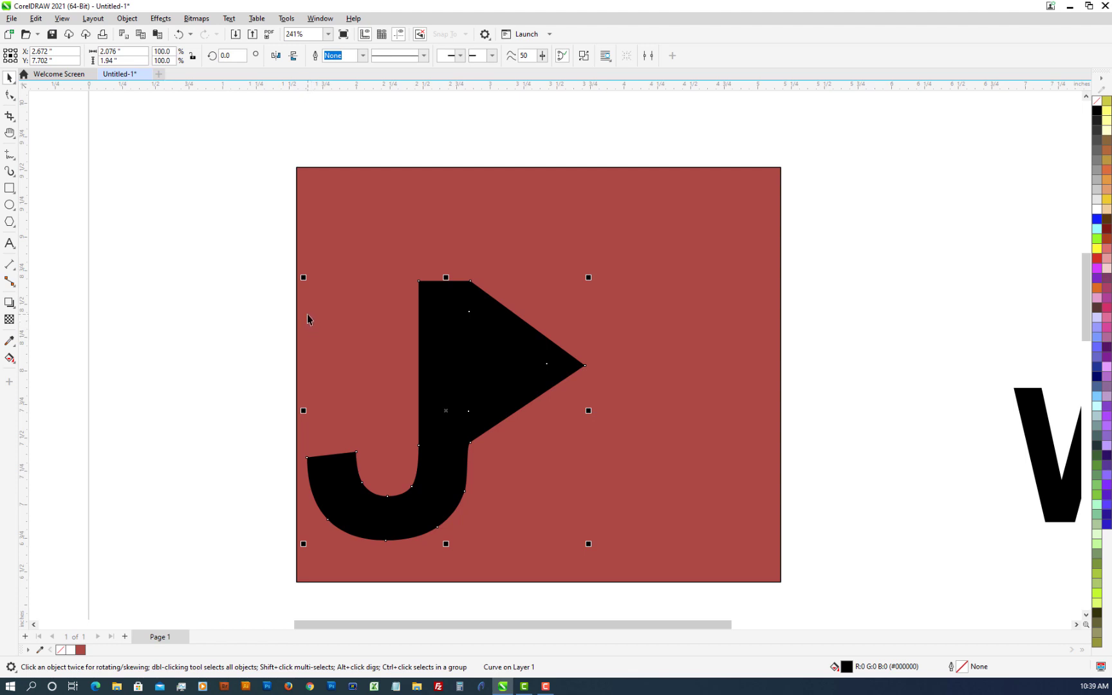
pyautogui.hotkey('ctrl', 'z')
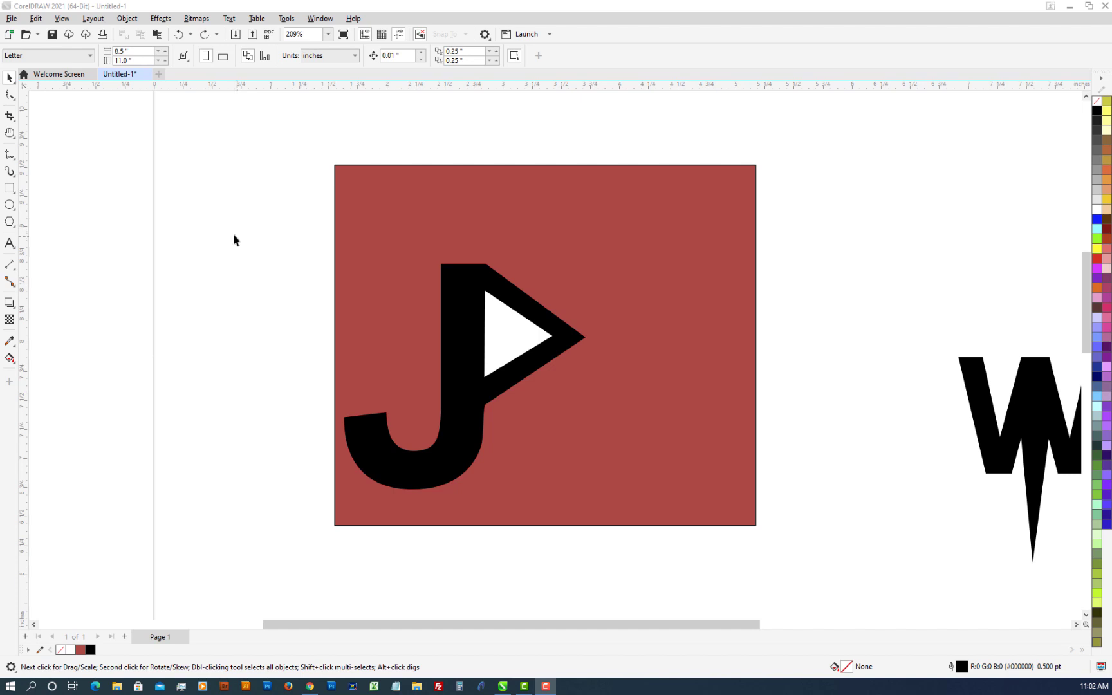
pyautogui.click(127, 19)
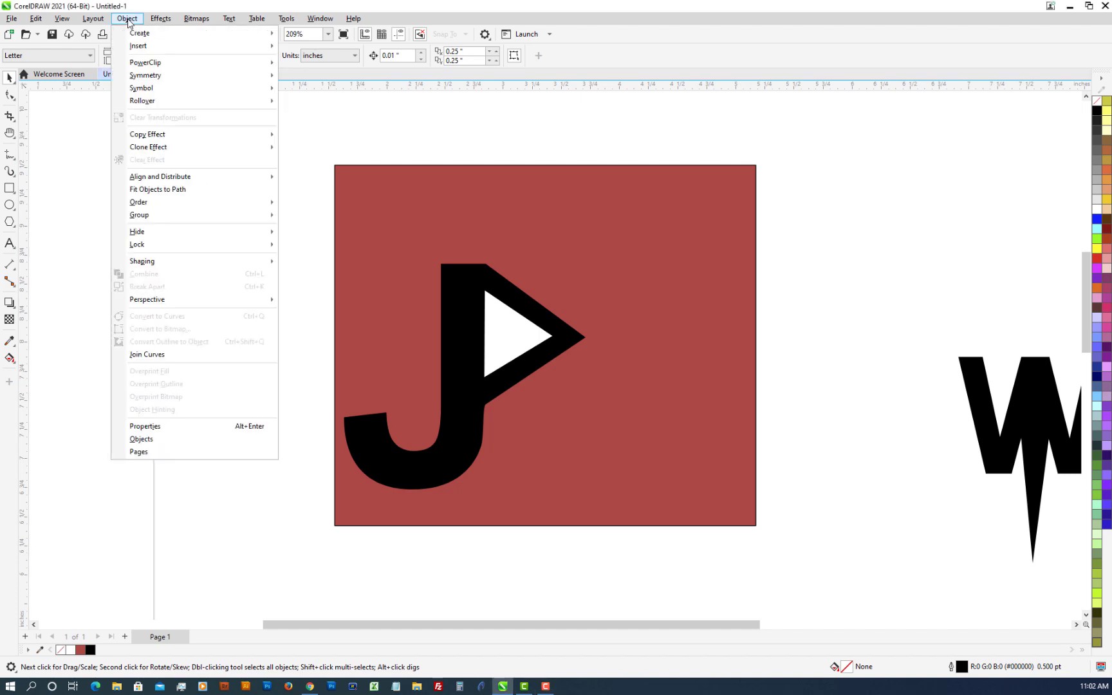
pyautogui.moveTo(180, 267)
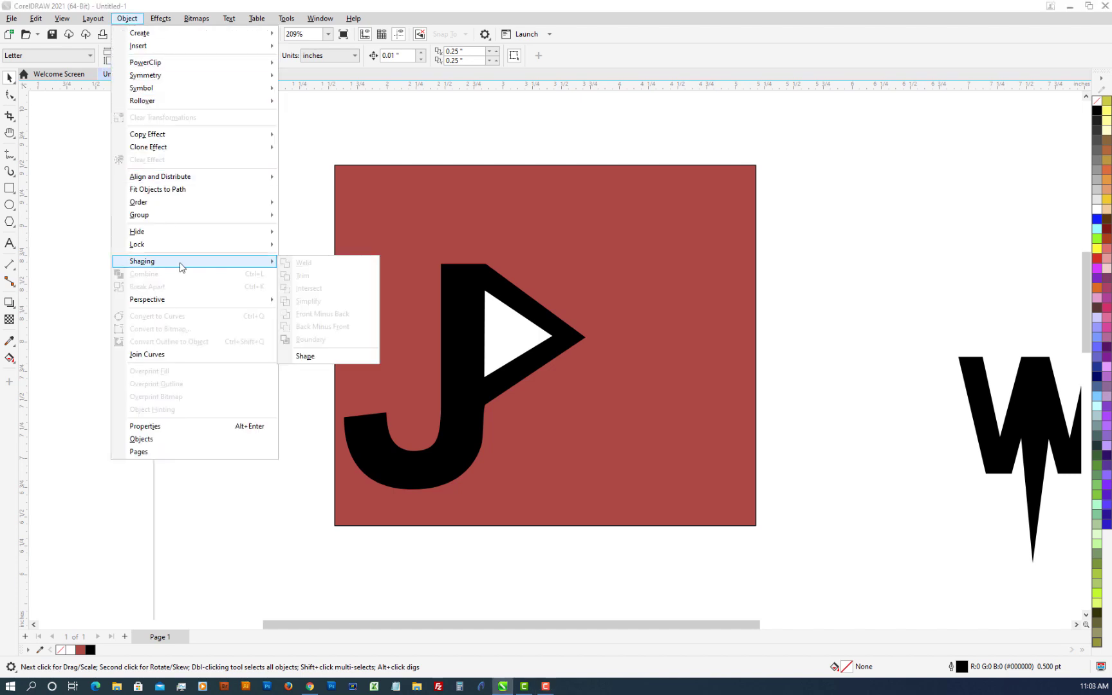
pyautogui.click(399, 161)
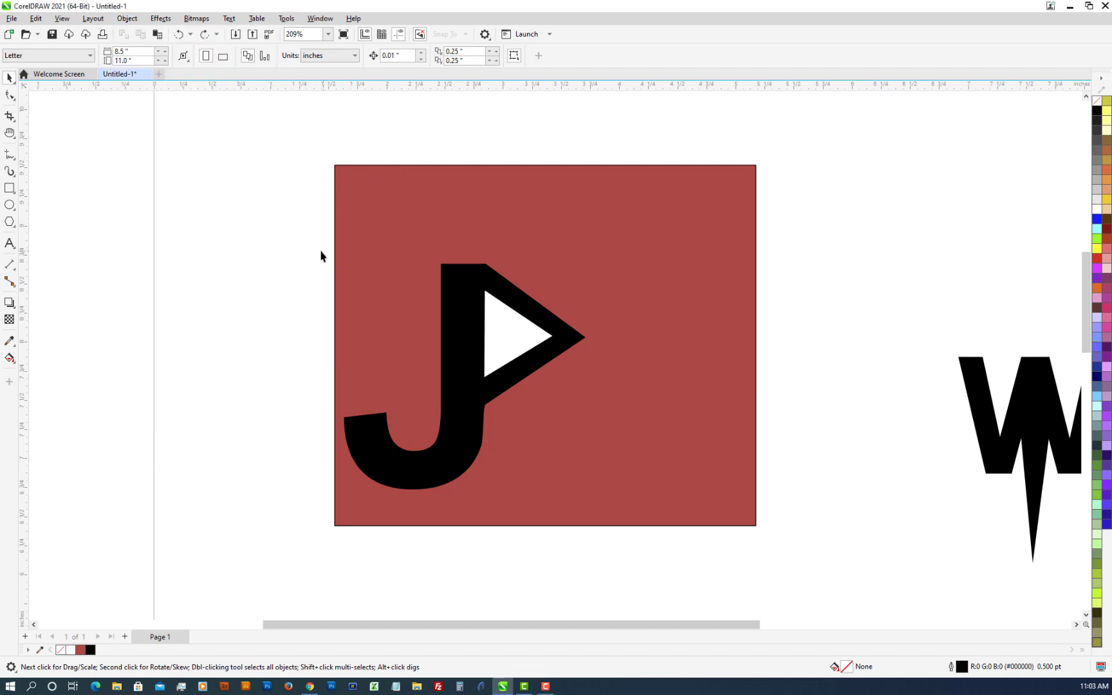
pyautogui.moveTo(289, 231); pyautogui.dragTo(630, 518)
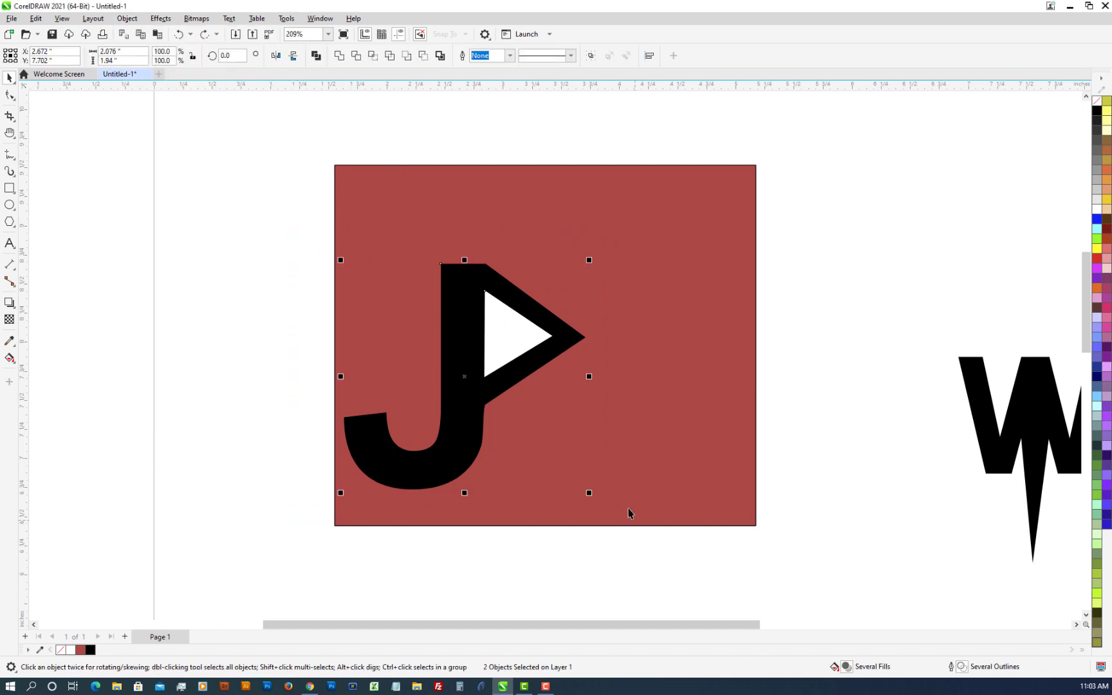
pyautogui.click(119, 19)
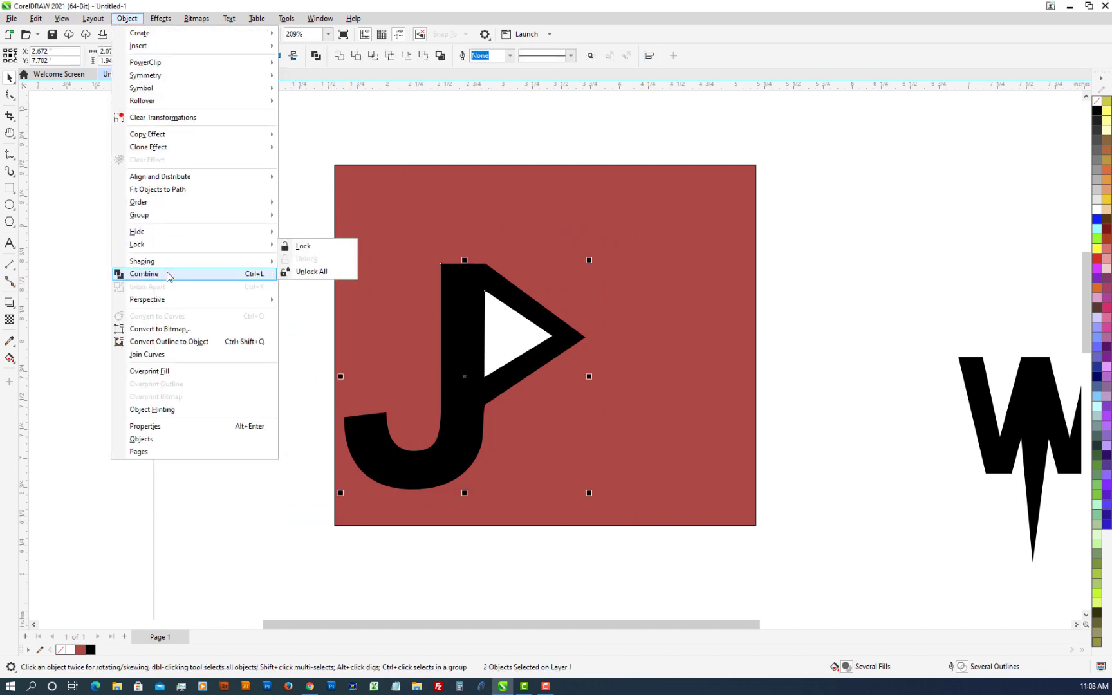
pyautogui.moveTo(169, 266)
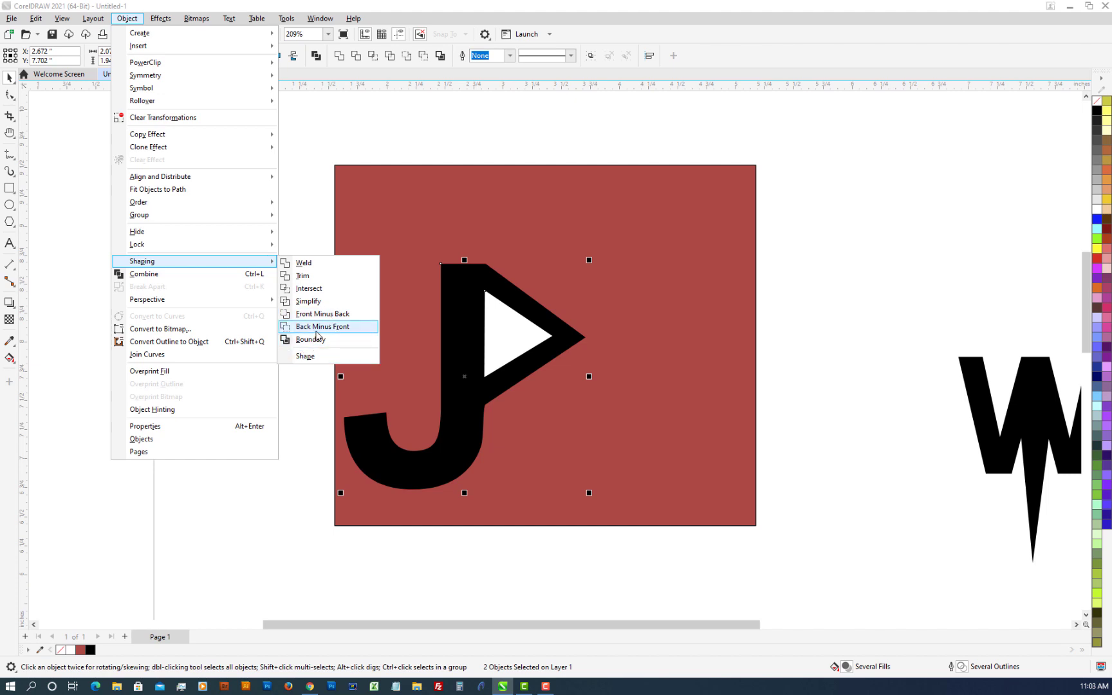
pyautogui.click(318, 178)
pyautogui.click(317, 178)
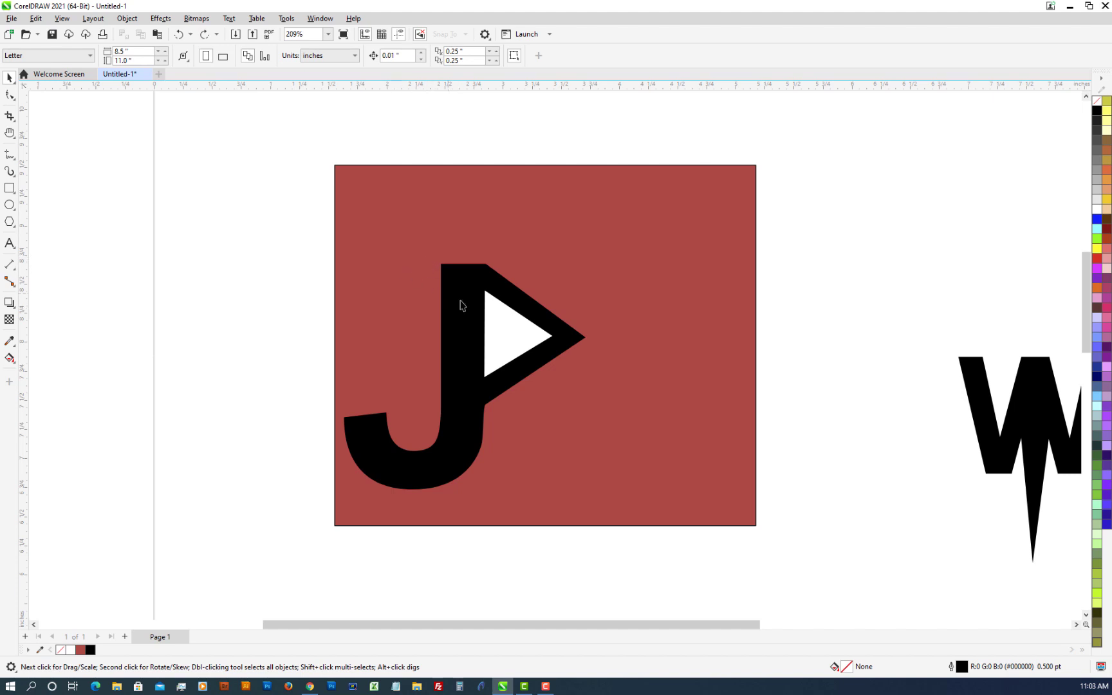
# - Reverse the curve direction of the white triangle with the Shape tool
pyautogui.click(494, 321)
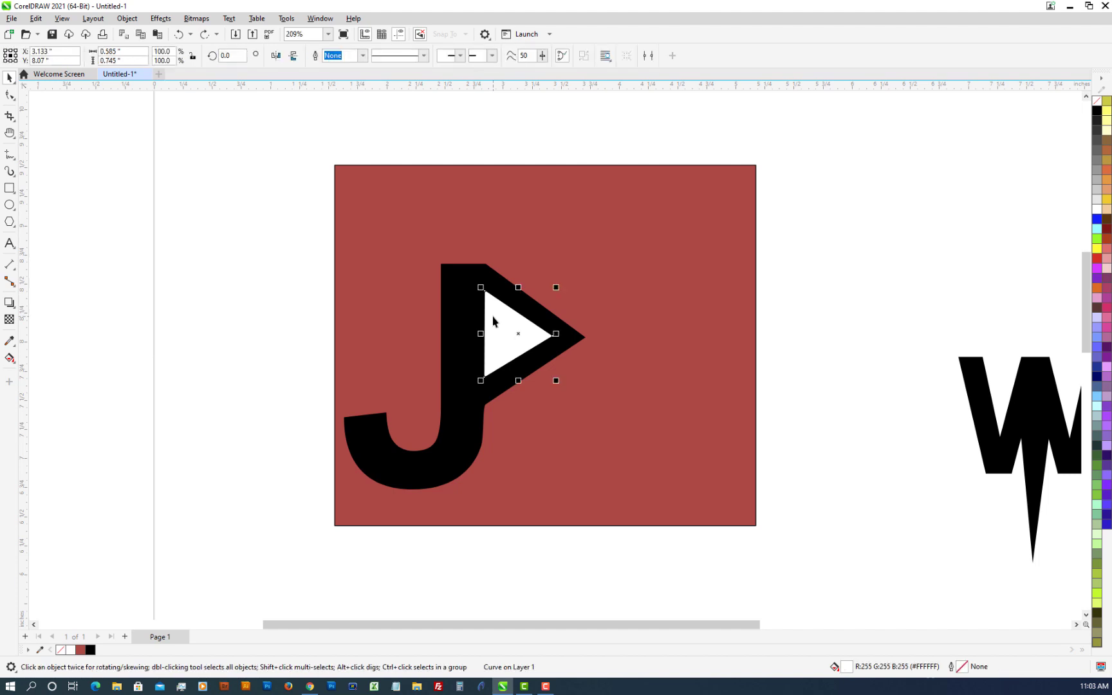
pyautogui.click(10, 96)
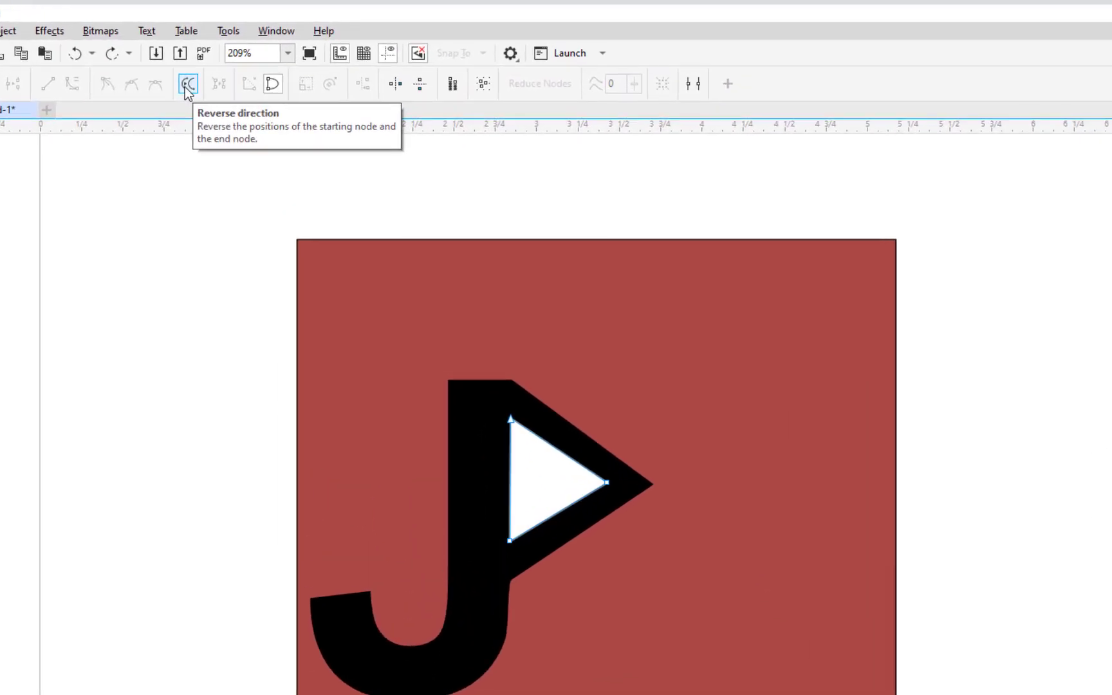
pyautogui.click(186, 90)
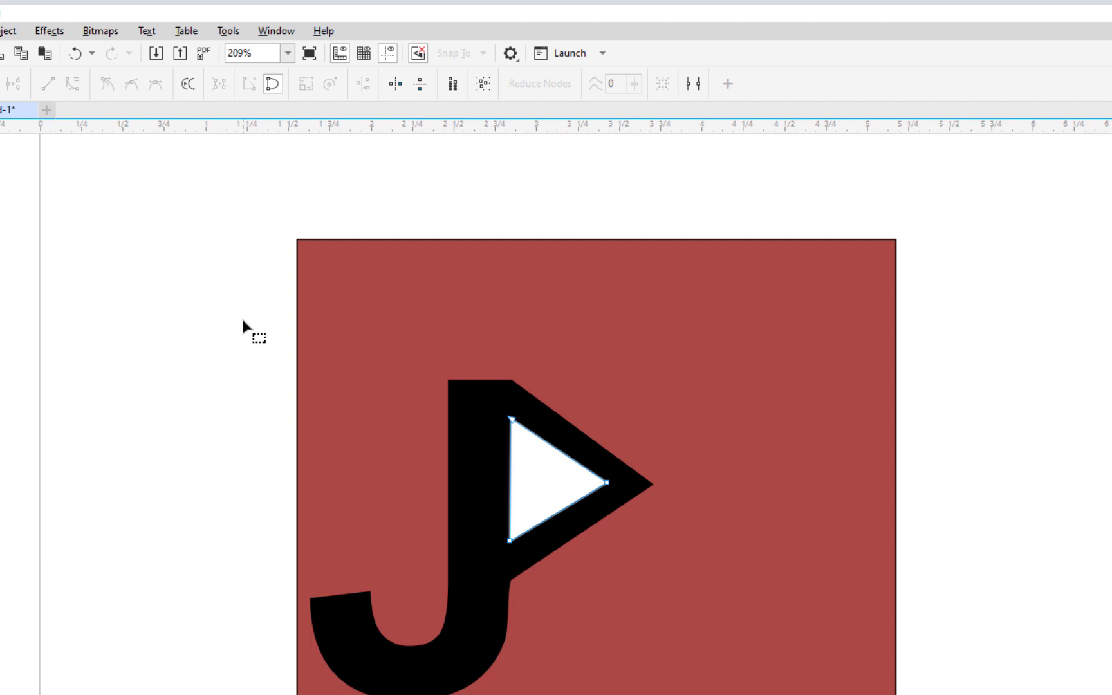
# - Cut the white triangle out of the J with Back Minus Front, and move the J across the red rectangle's left edge
pyautogui.moveTo(242, 319); pyautogui.dragTo(753, 694)
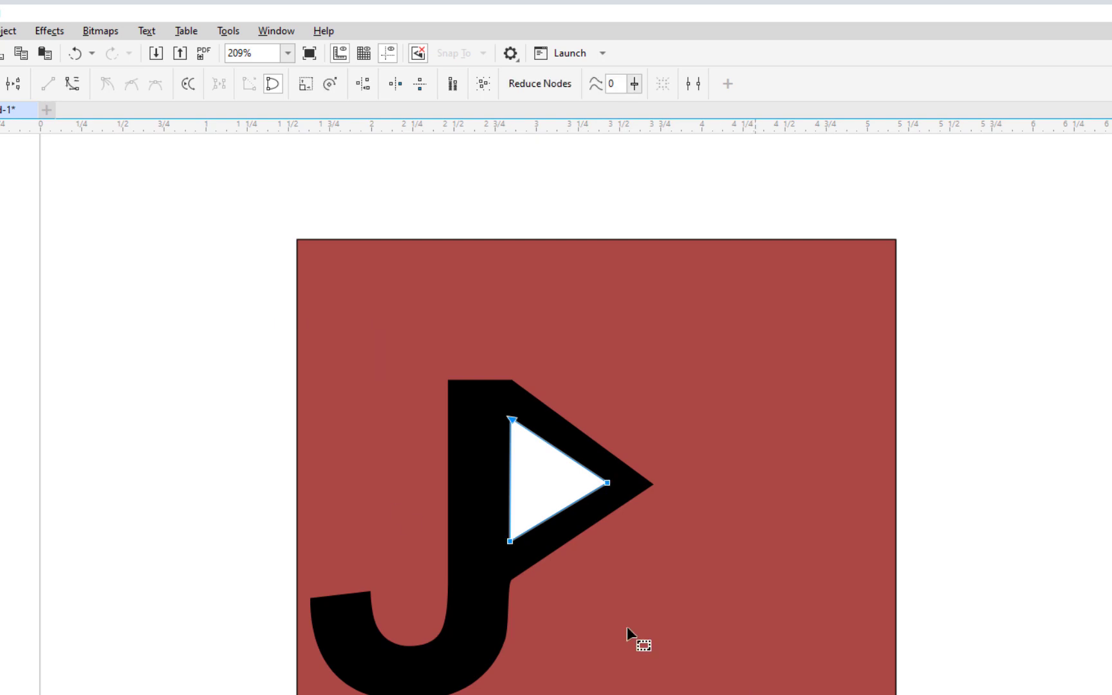
pyautogui.press('space')
pyautogui.moveTo(164, 303); pyautogui.dragTo(773, 694)
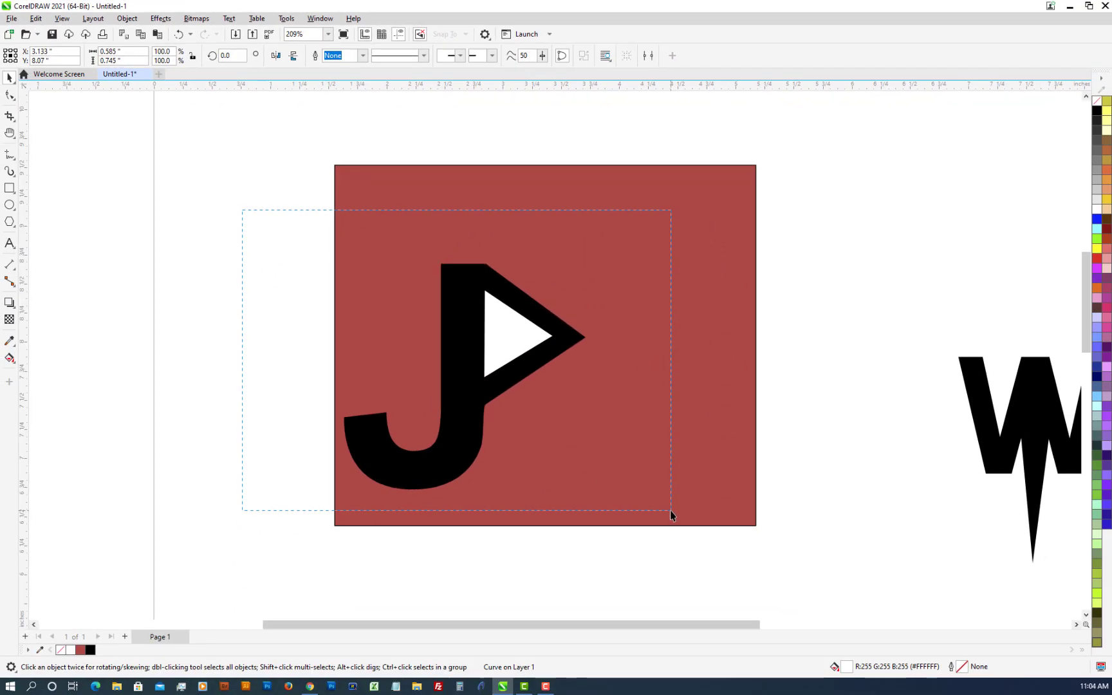
pyautogui.moveTo(670, 510); pyautogui.dragTo(670, 512)
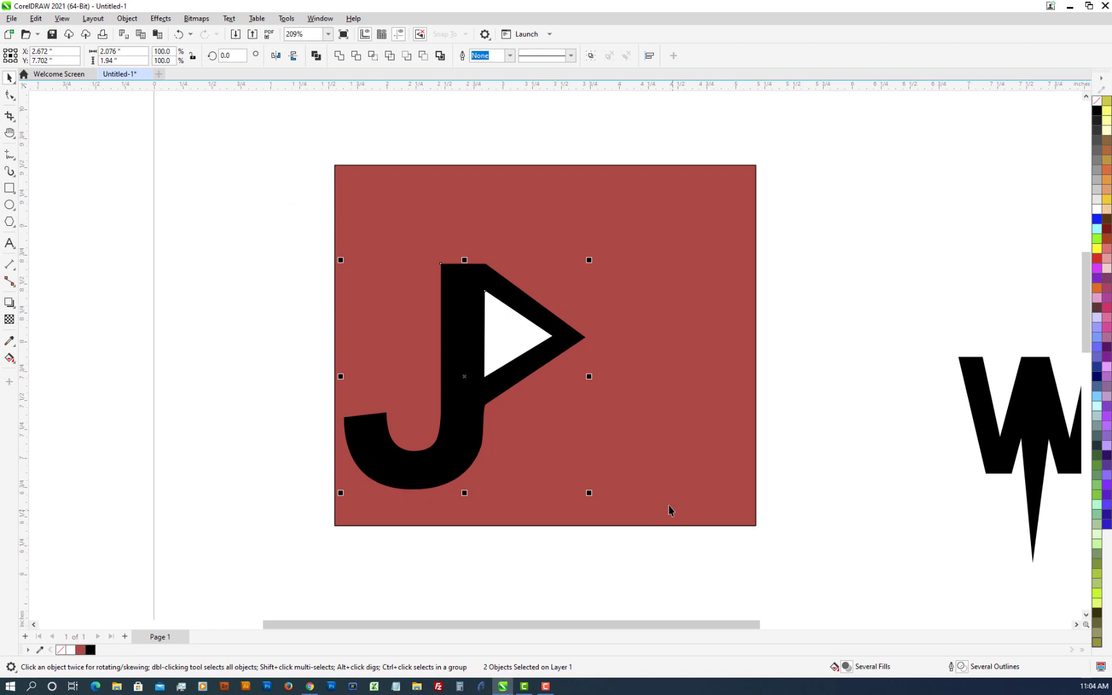
pyautogui.click(122, 19)
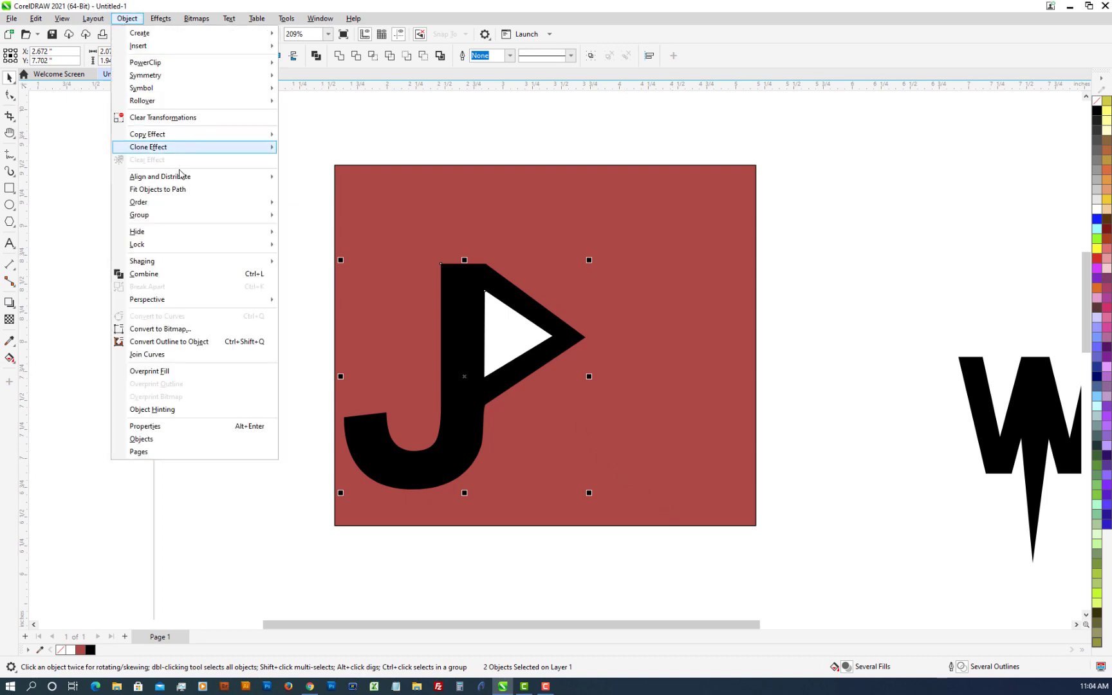
pyautogui.moveTo(258, 261)
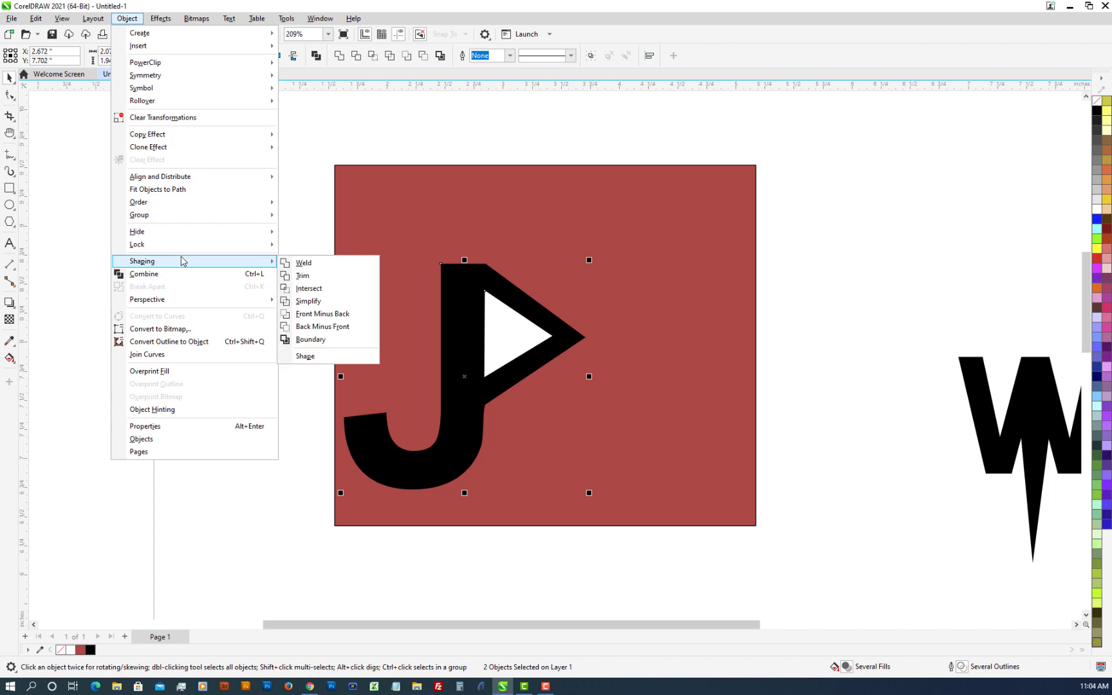
pyautogui.click(315, 327)
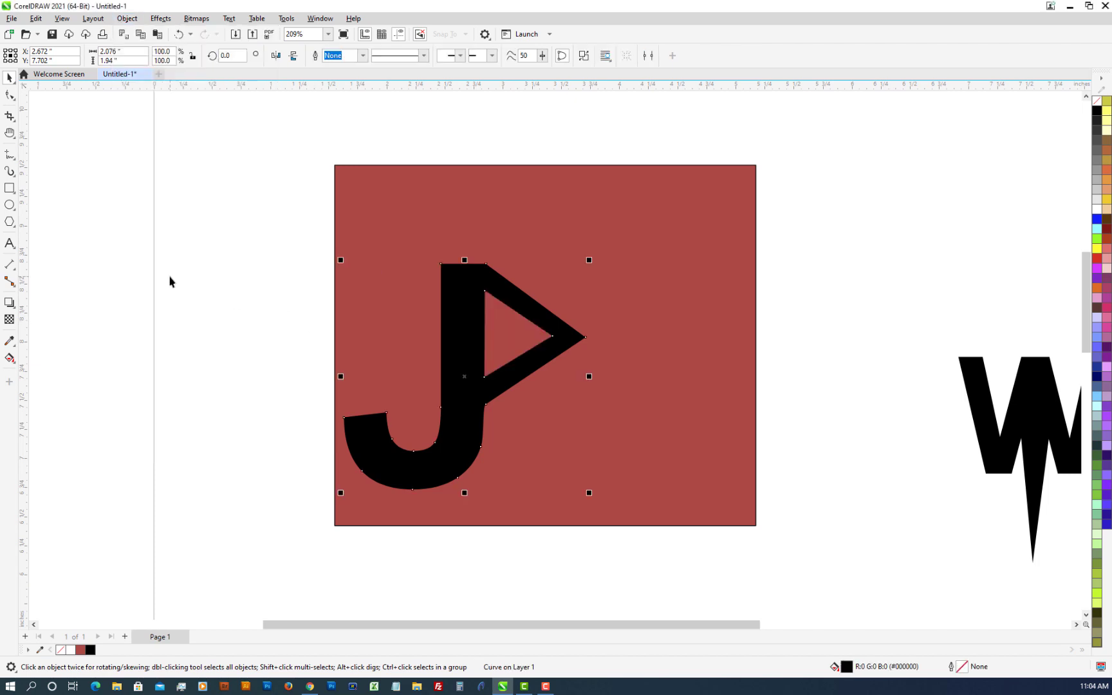
pyautogui.moveTo(465, 306); pyautogui.dragTo(294, 234)
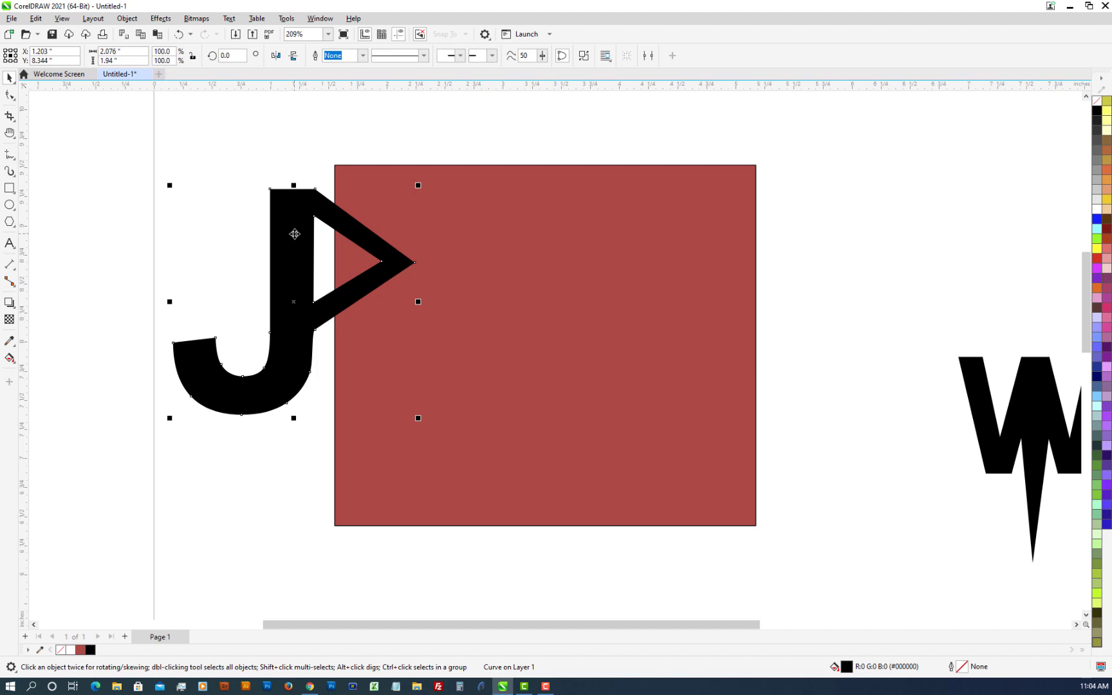
pyautogui.click(86, 312)
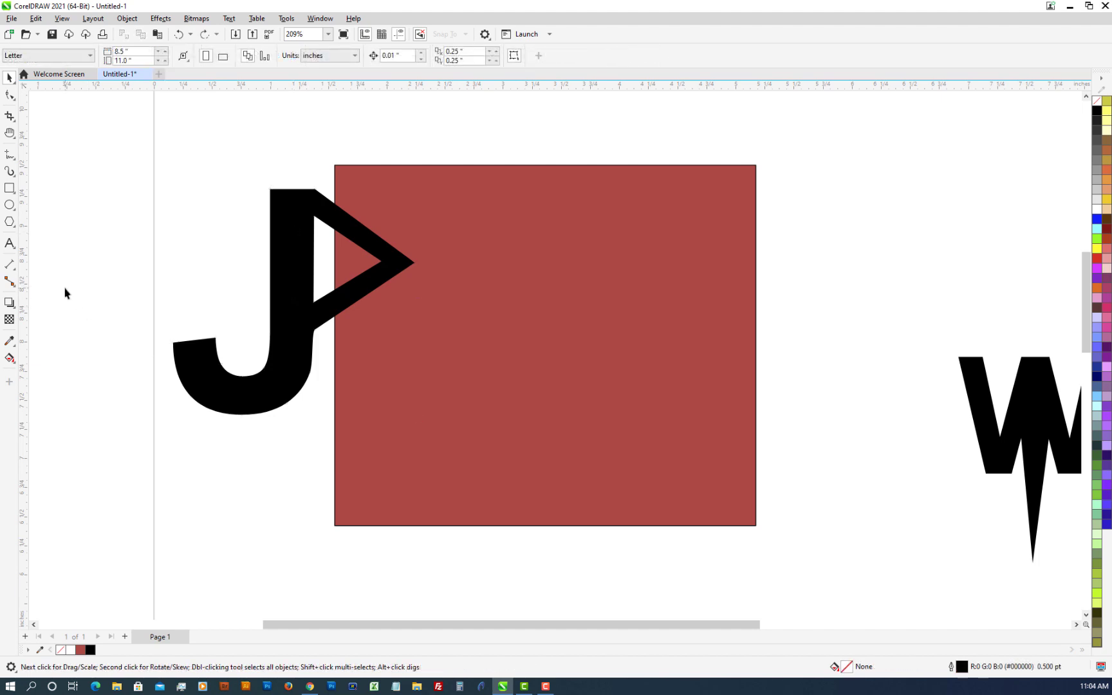
# - Add the artistic text "AcePics" on the red rectangle, below the J's triangle
pyautogui.click(12, 245)
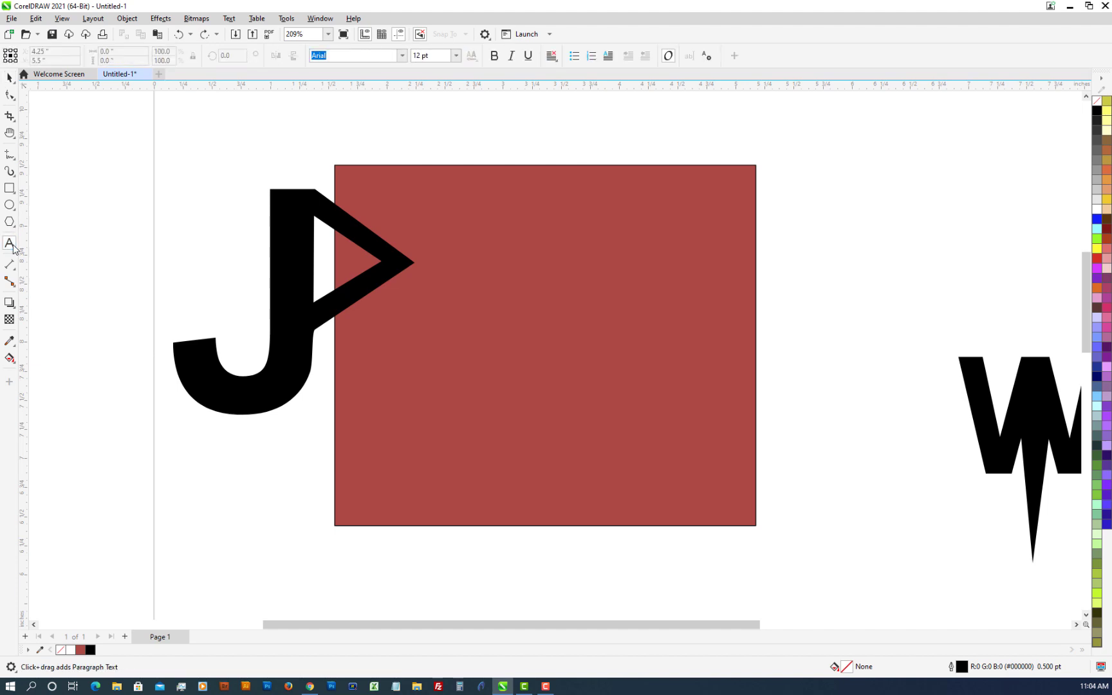
pyautogui.click(409, 374)
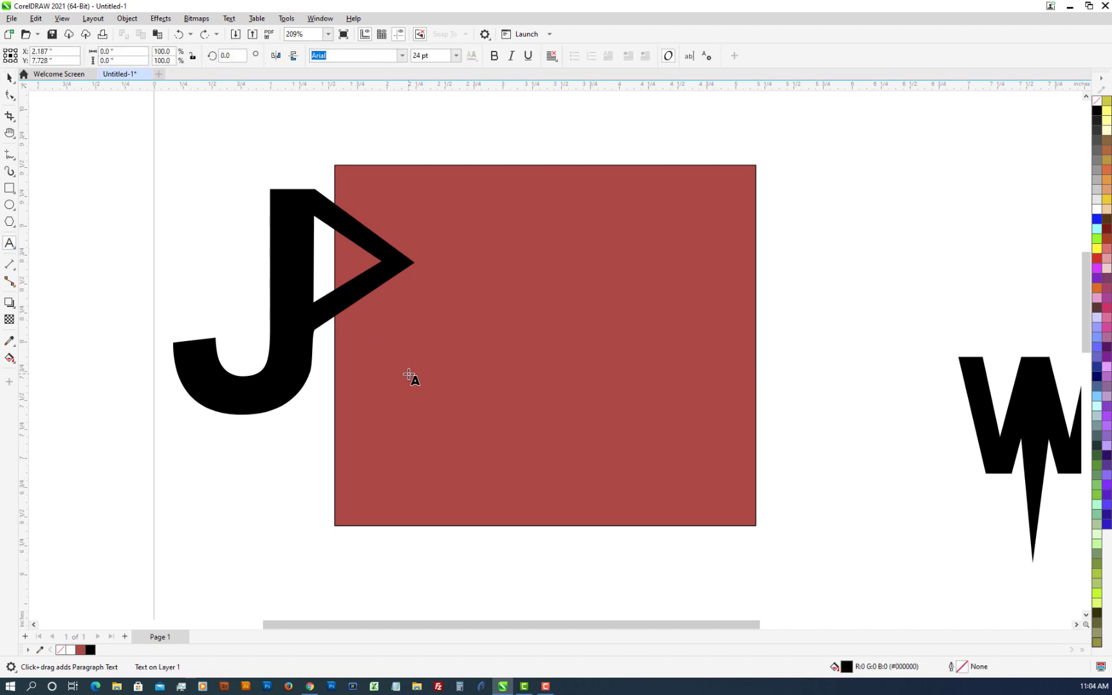
pyautogui.write('Ac')
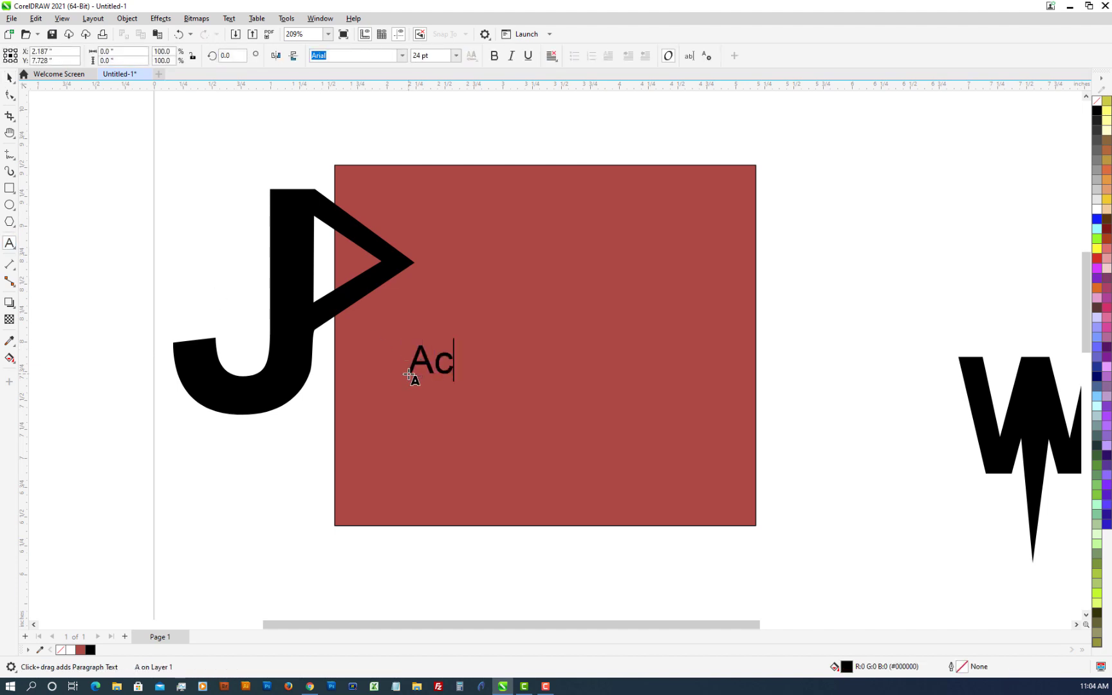
pyautogui.write('ePics')
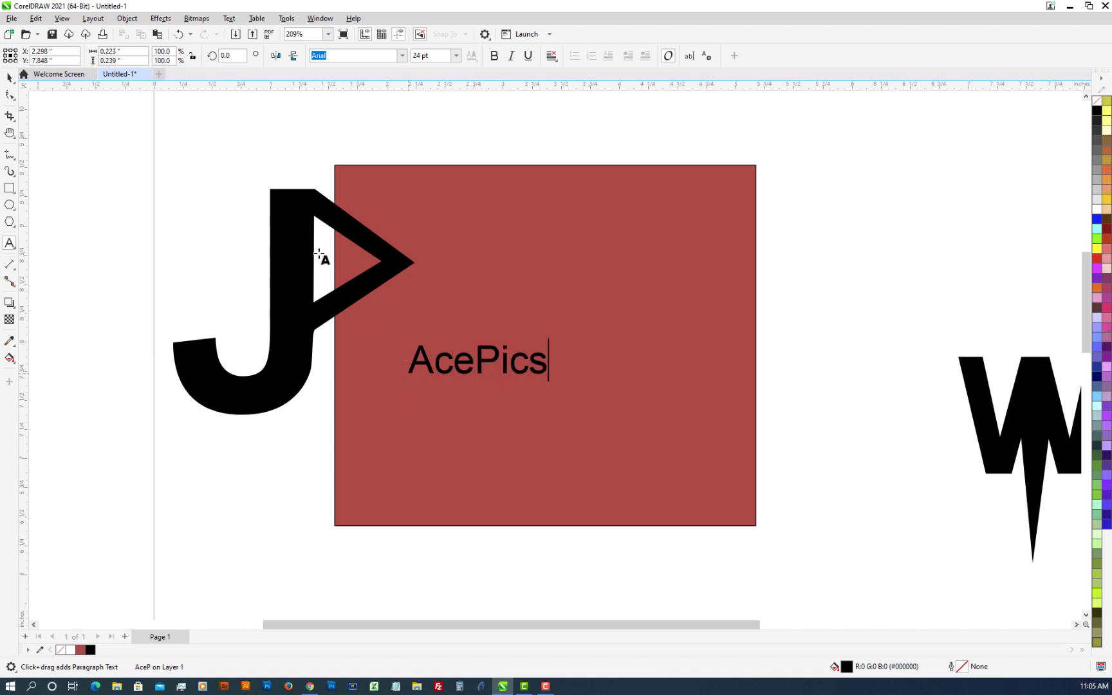
pyautogui.press('Escape')
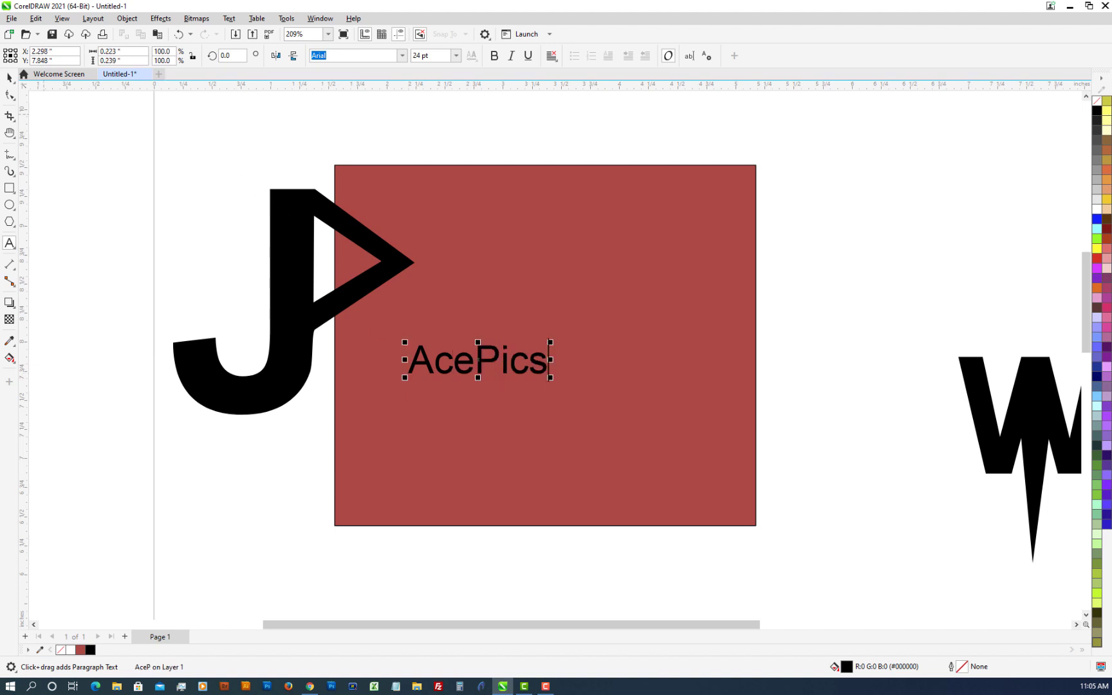
# - Make the AcePics text bold and enlarge it proportionally to about 45 pt
pyautogui.click(9, 77)
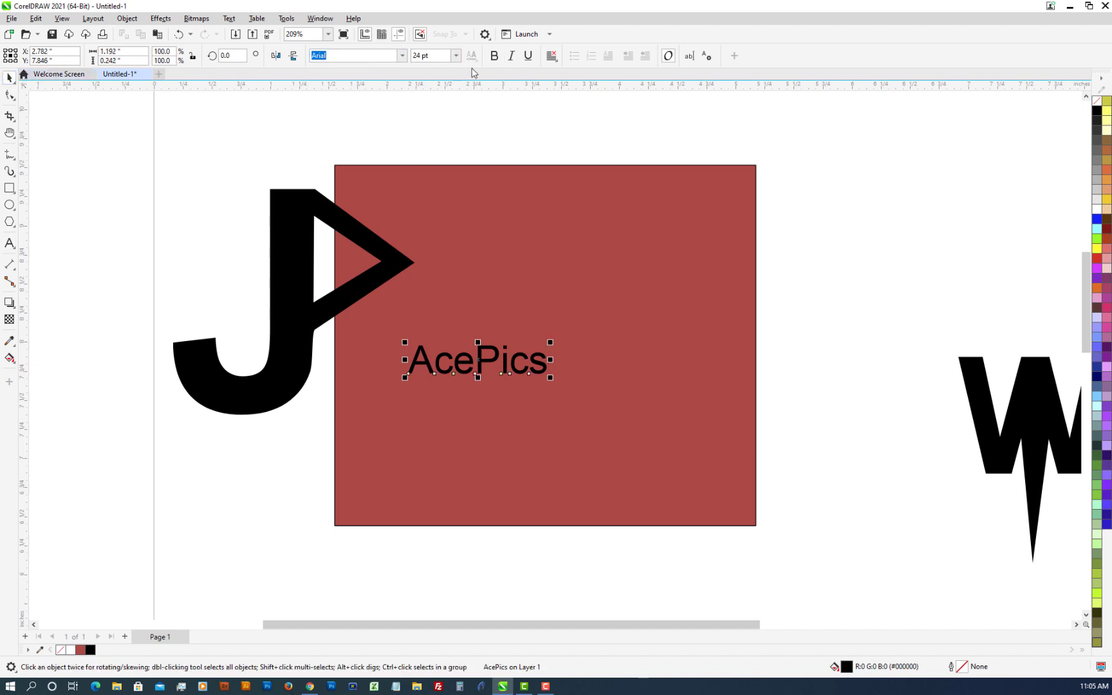
pyautogui.click(494, 58)
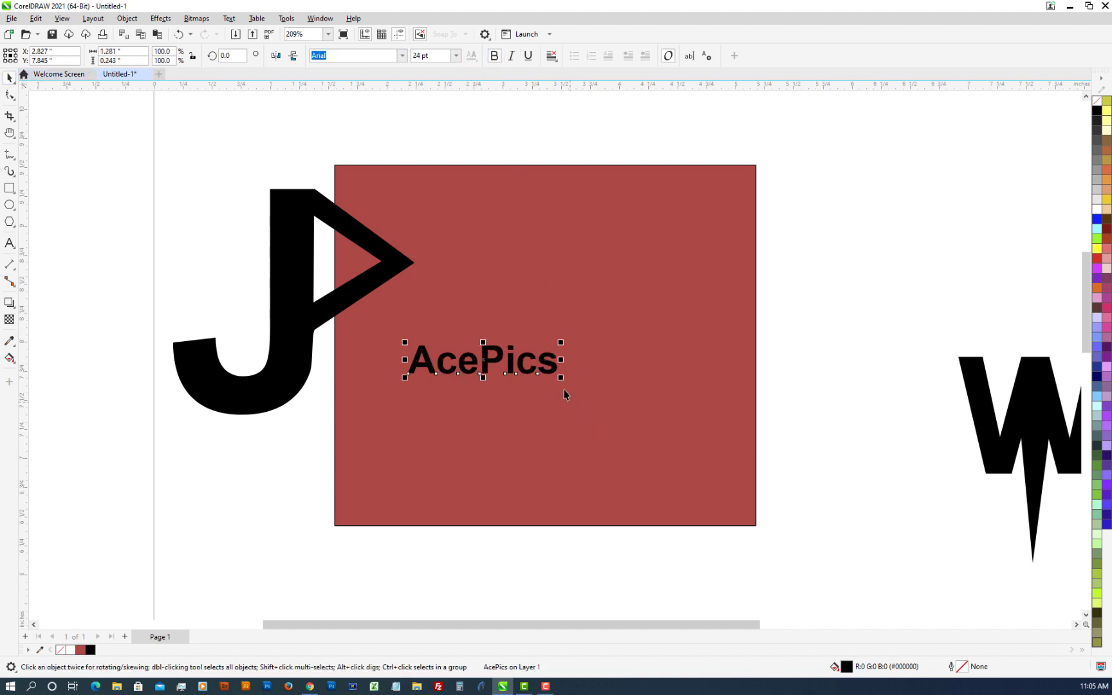
pyautogui.moveTo(561, 380); pyautogui.dragTo(693, 479)
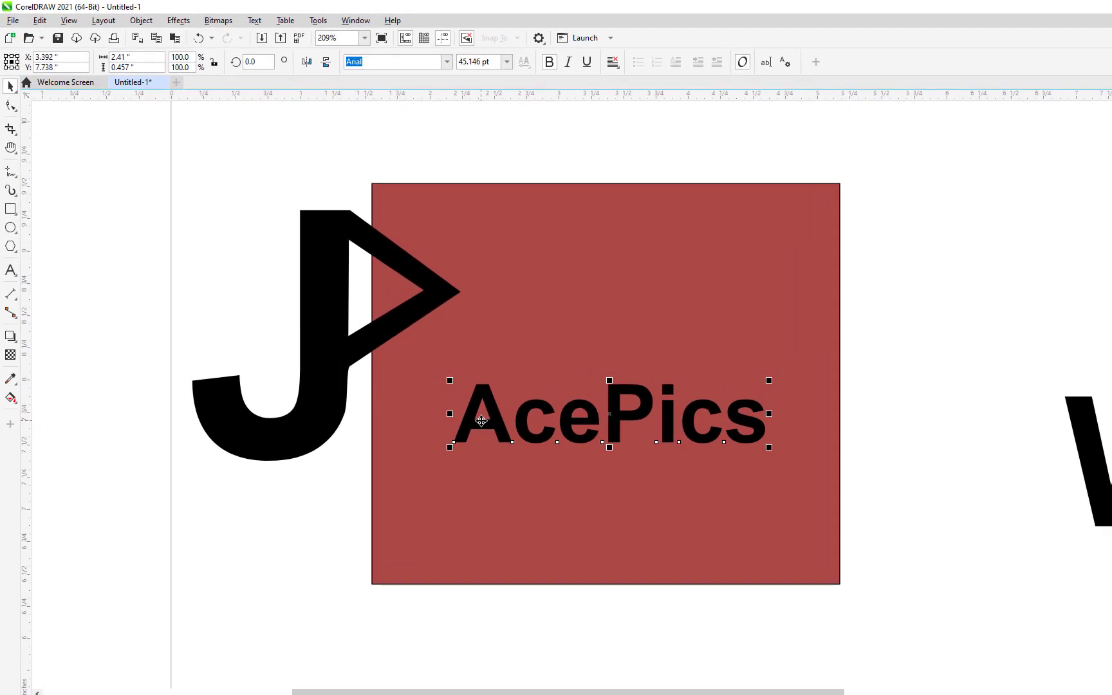
# - Convert the AcePics text to curves, break the curve apart into separate shapes, and deselect them
pyautogui.click(133, 24)
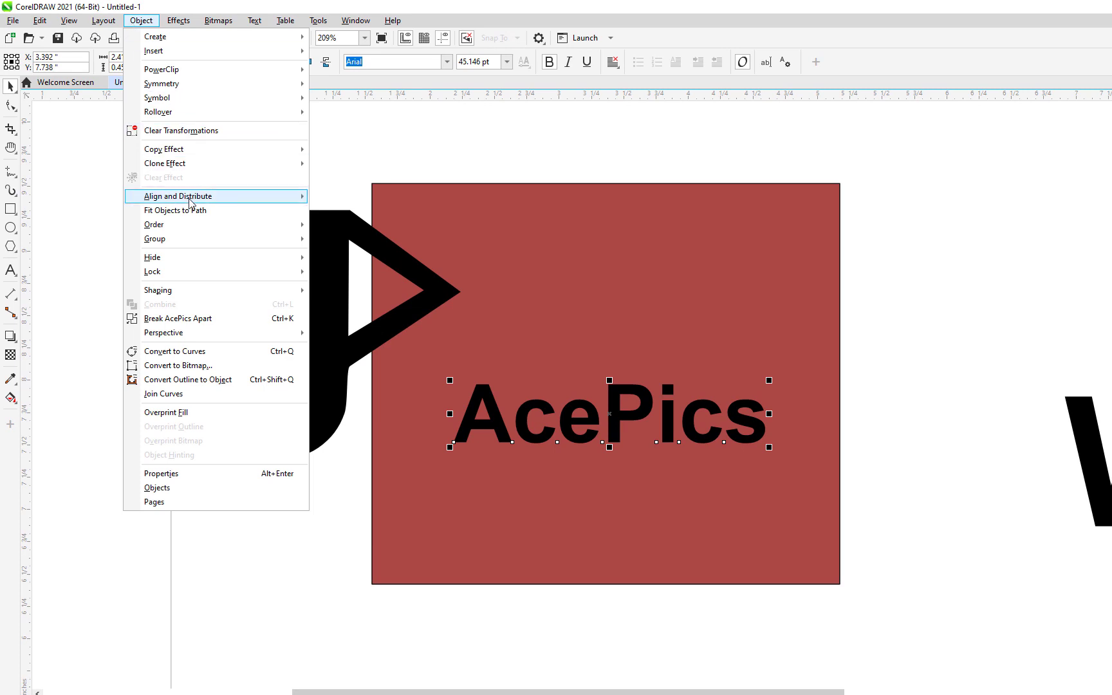
pyautogui.moveTo(190, 203)
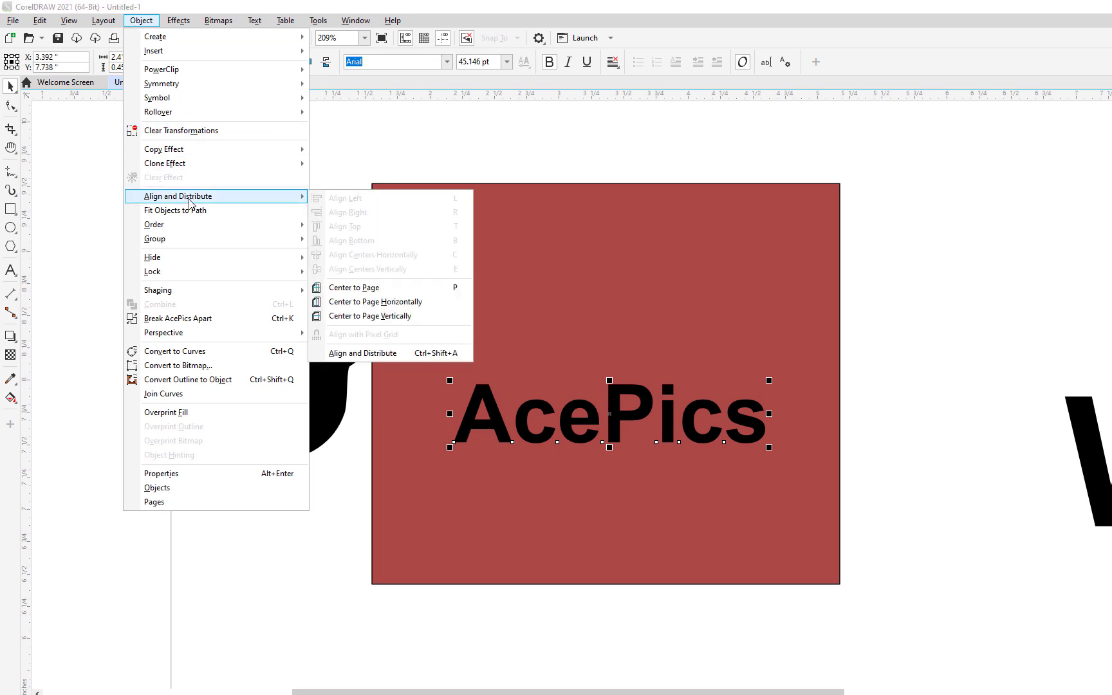
pyautogui.click(194, 352)
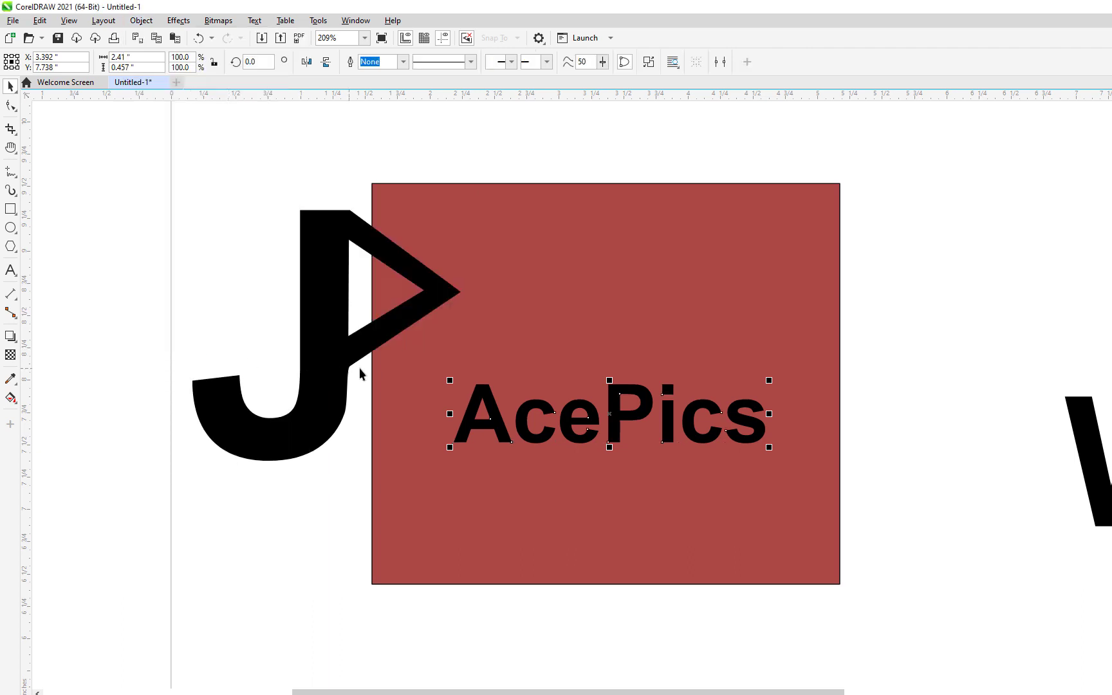
pyautogui.click(141, 20)
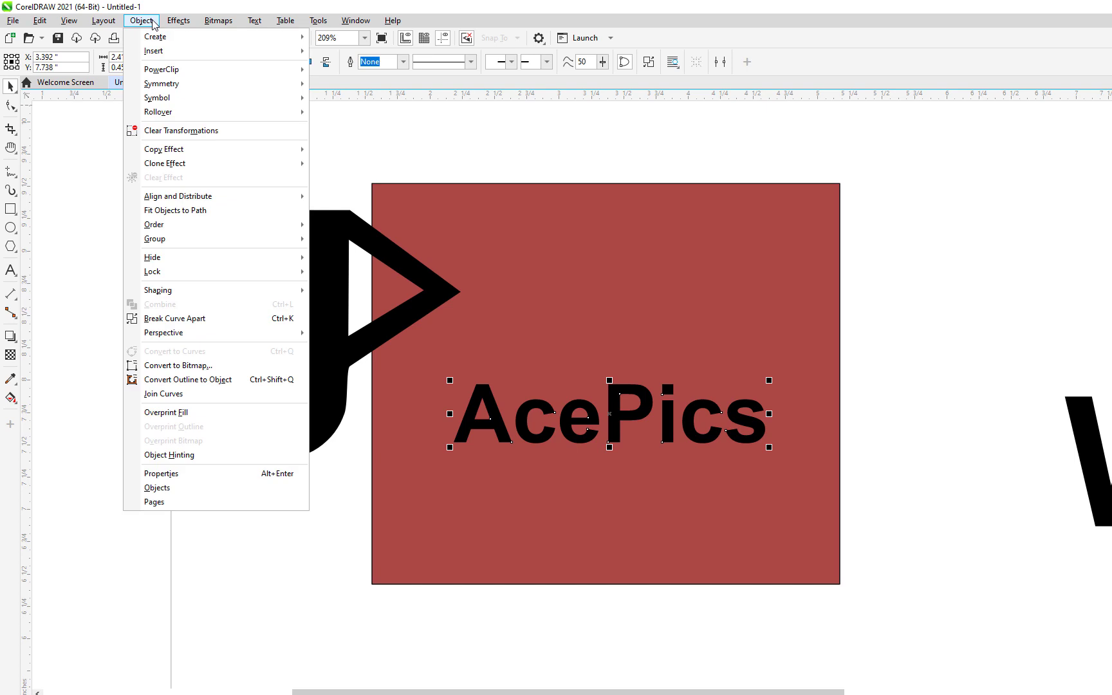
pyautogui.click(166, 322)
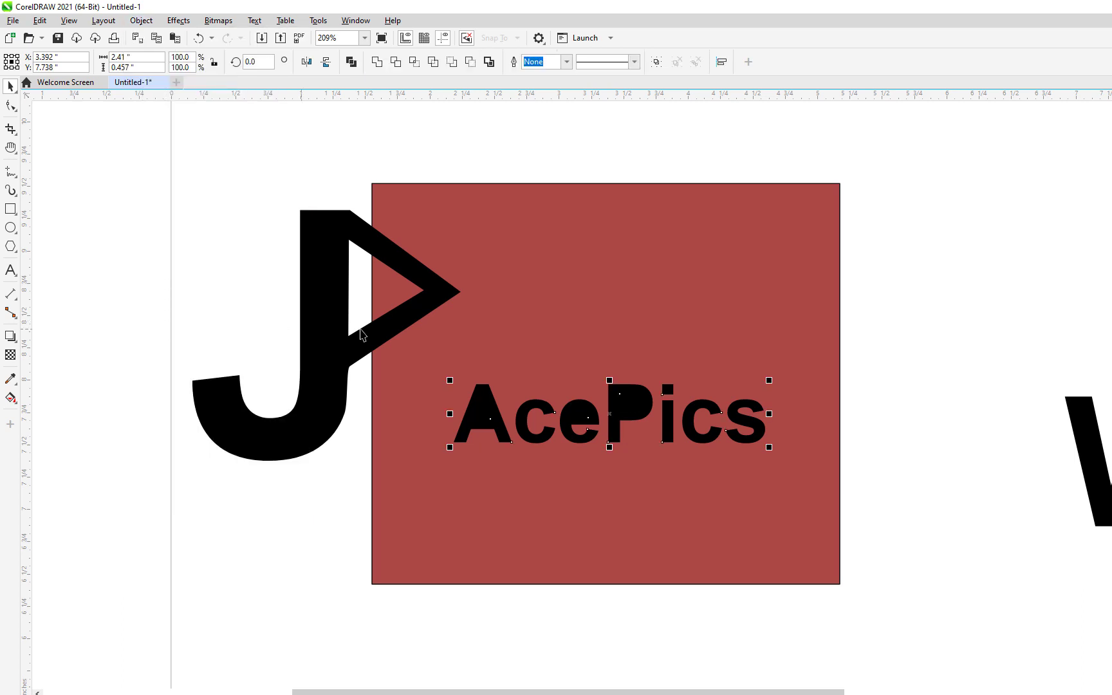
pyautogui.press('Escape')
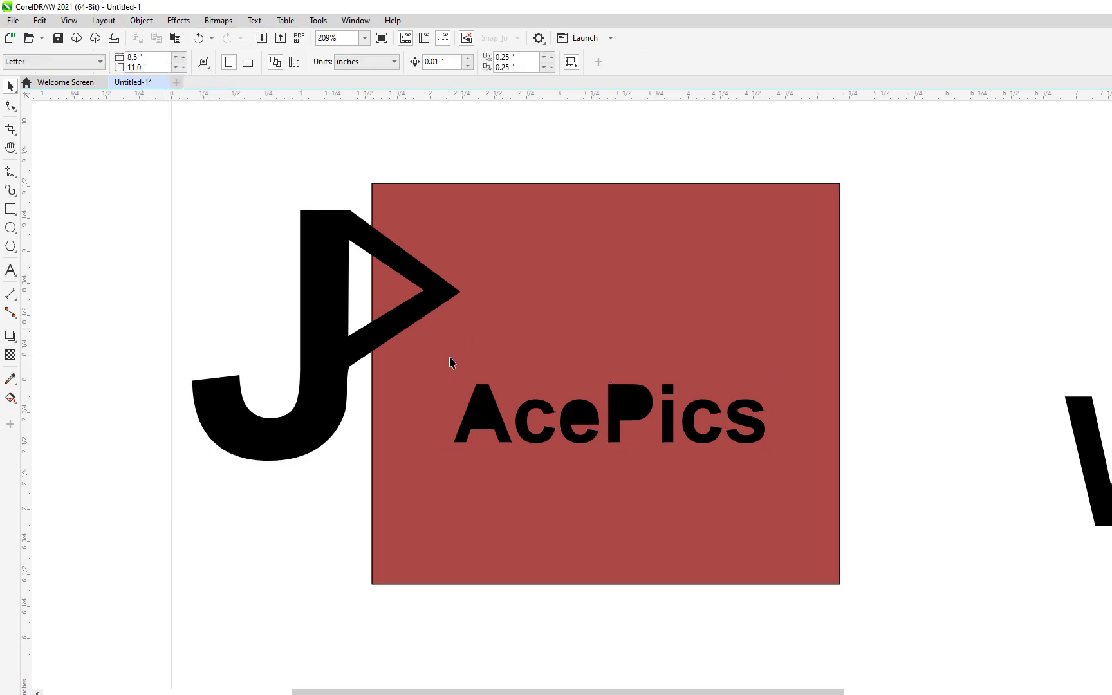
# - Try to cut the counter out of the letter A with Back Minus Front
pyautogui.moveTo(450, 357); pyautogui.dragTo(519, 491)
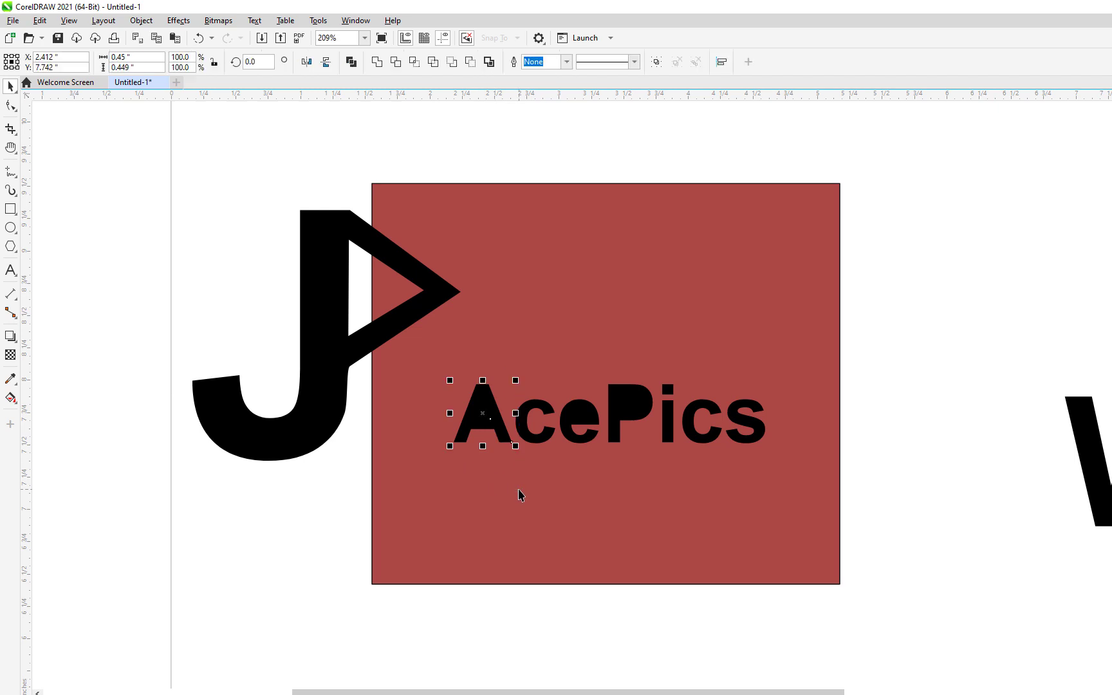
pyautogui.click(141, 21)
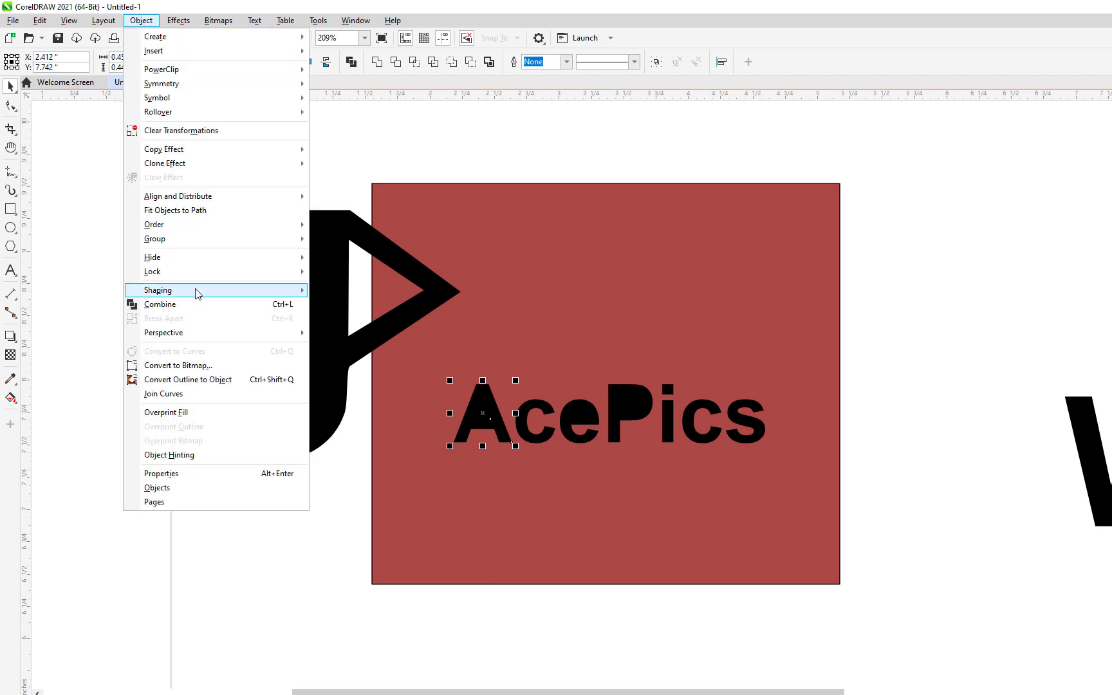
pyautogui.moveTo(196, 293)
pyautogui.click(349, 364)
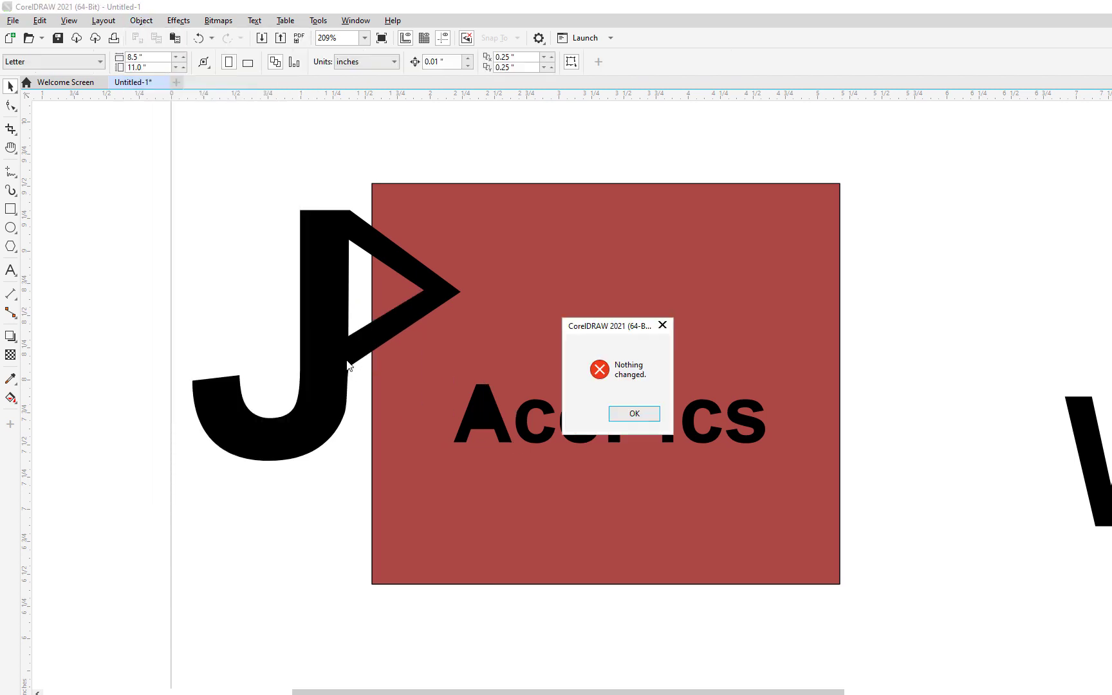
pyautogui.click(635, 414)
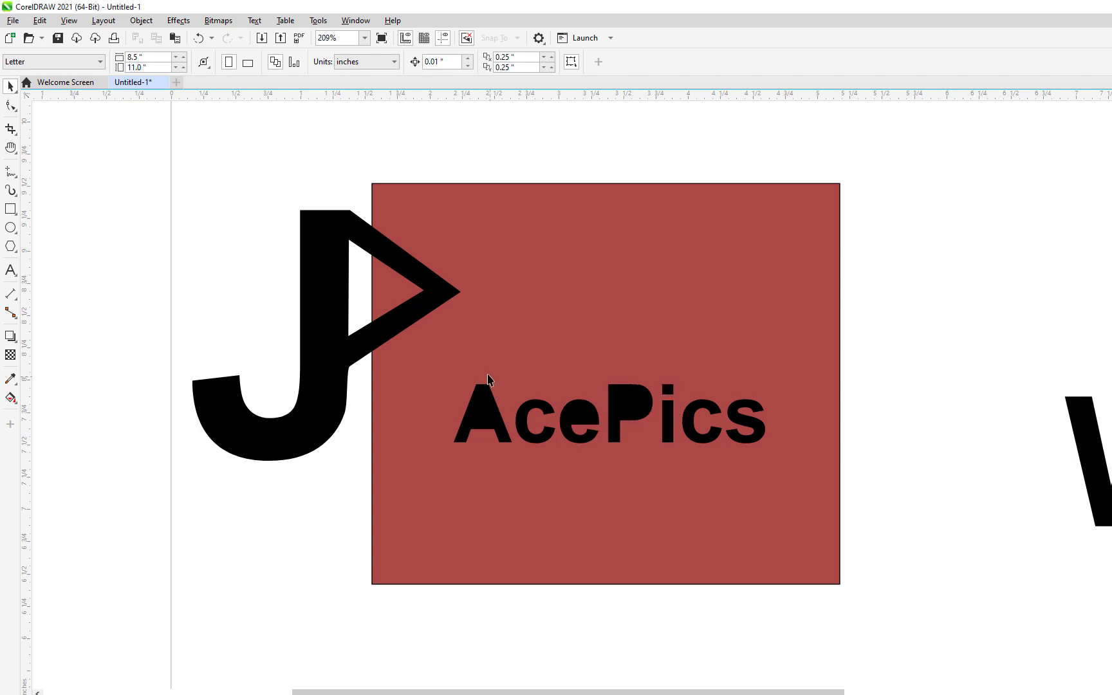
# - Cut the counter out of the letter A with Front Minus Back
pyautogui.moveTo(413, 357); pyautogui.dragTo(522, 509)
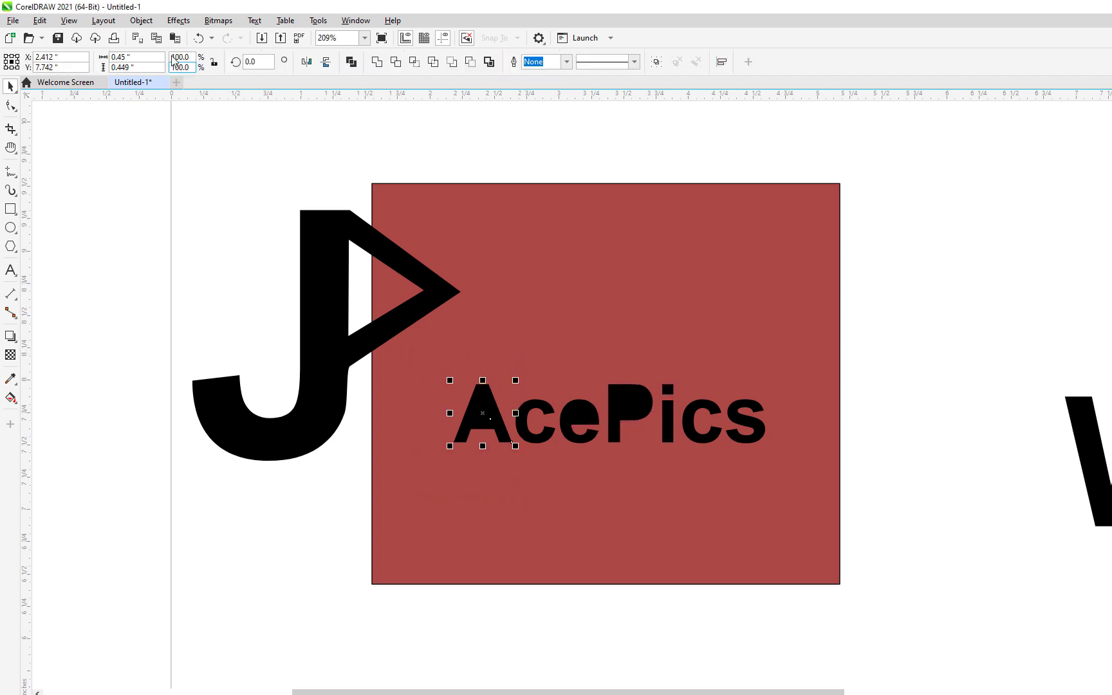
pyautogui.click(141, 22)
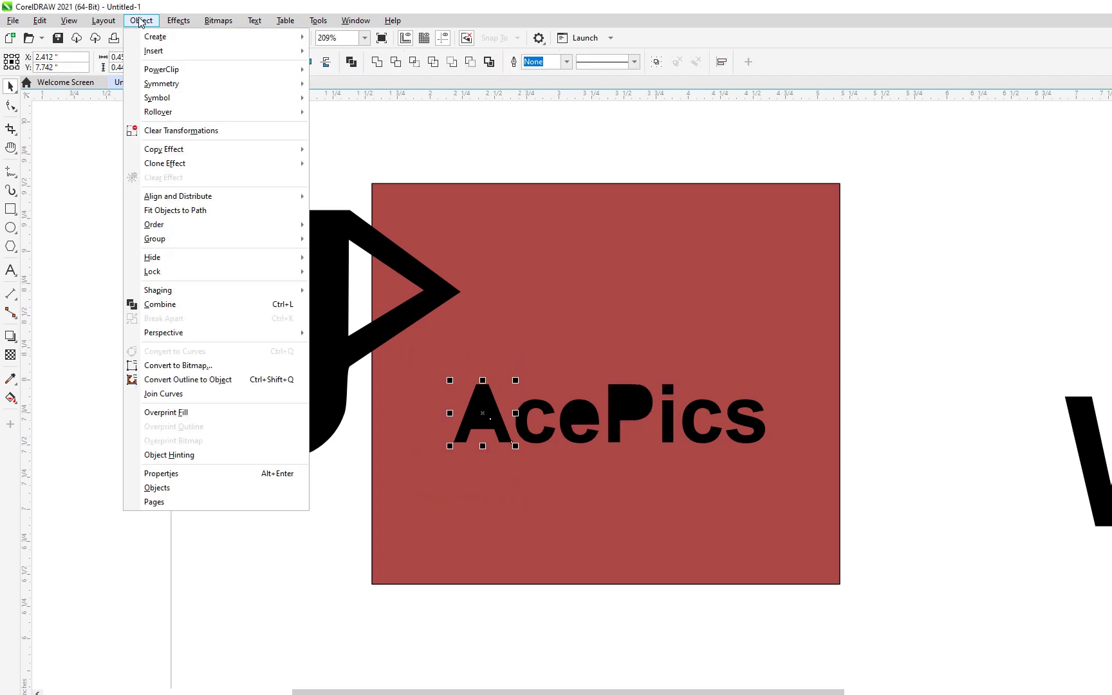
pyautogui.moveTo(194, 291)
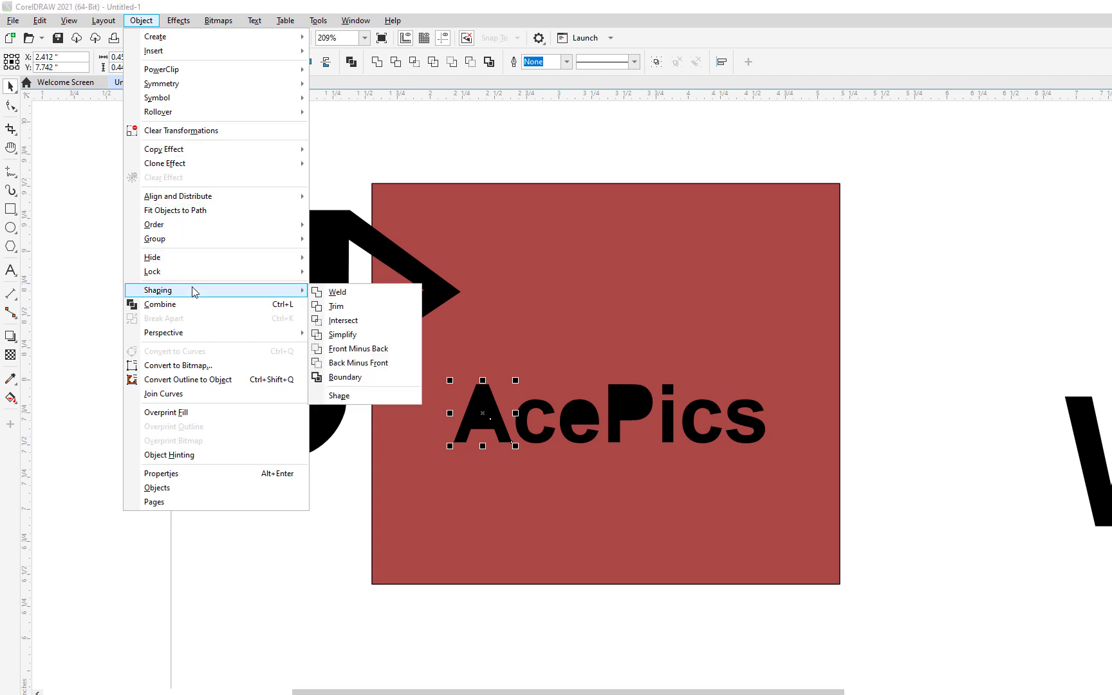
pyautogui.click(372, 349)
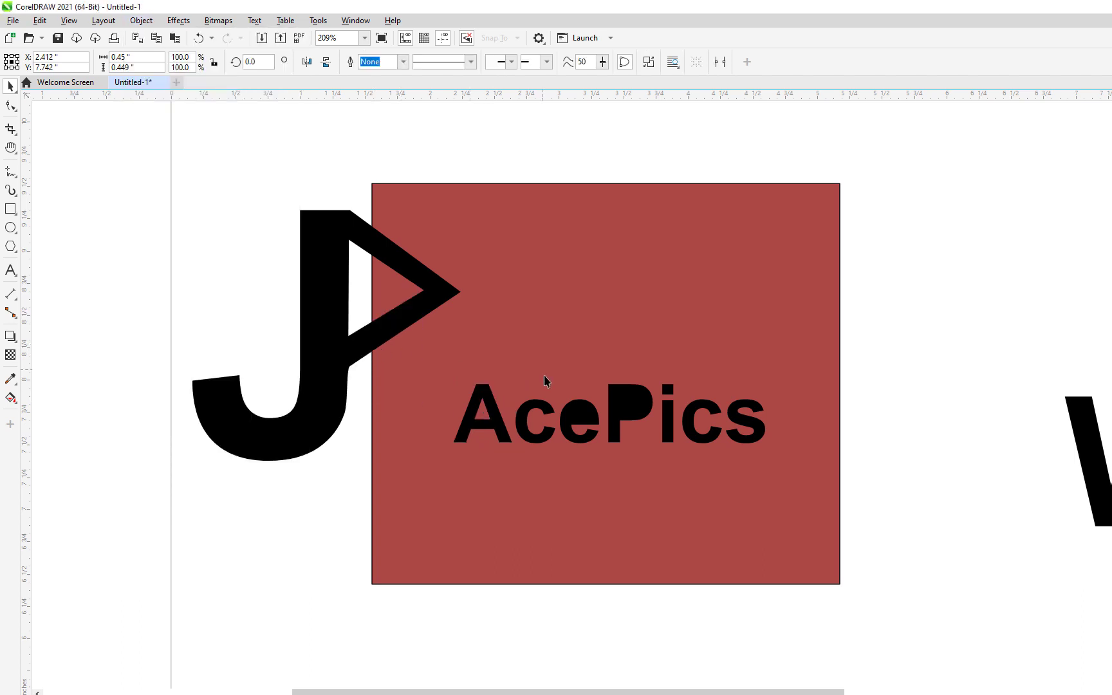
# - Cut the counter out of the letter e with Front Minus Back
pyautogui.moveTo(544, 368); pyautogui.dragTo(616, 481)
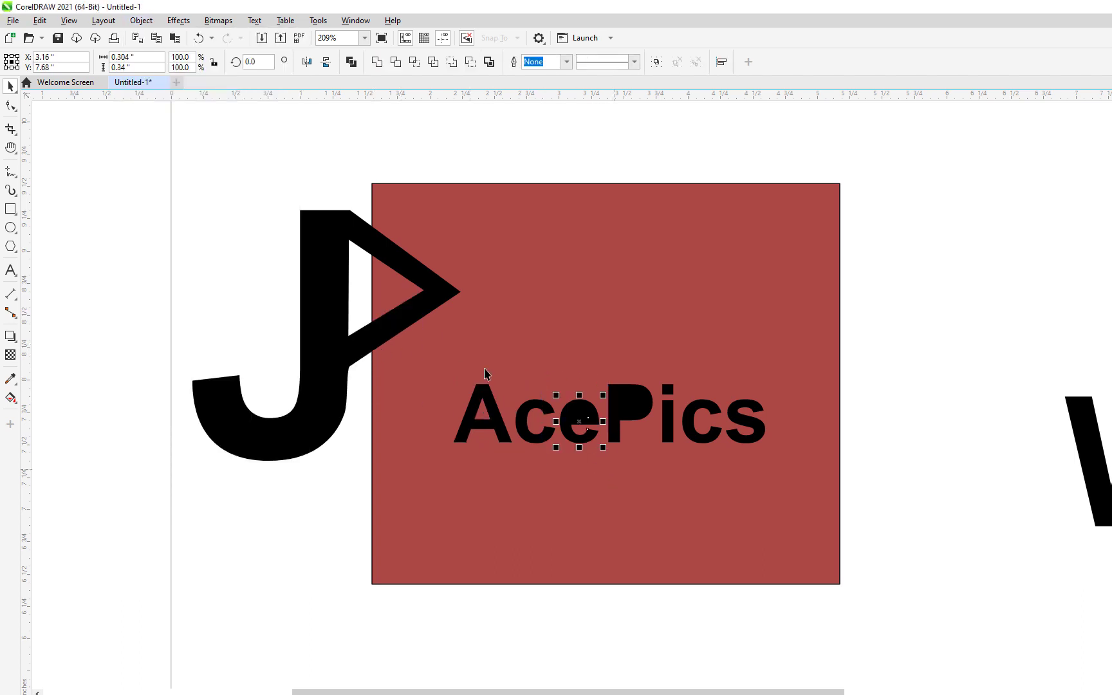
pyautogui.click(141, 21)
pyautogui.moveTo(182, 296)
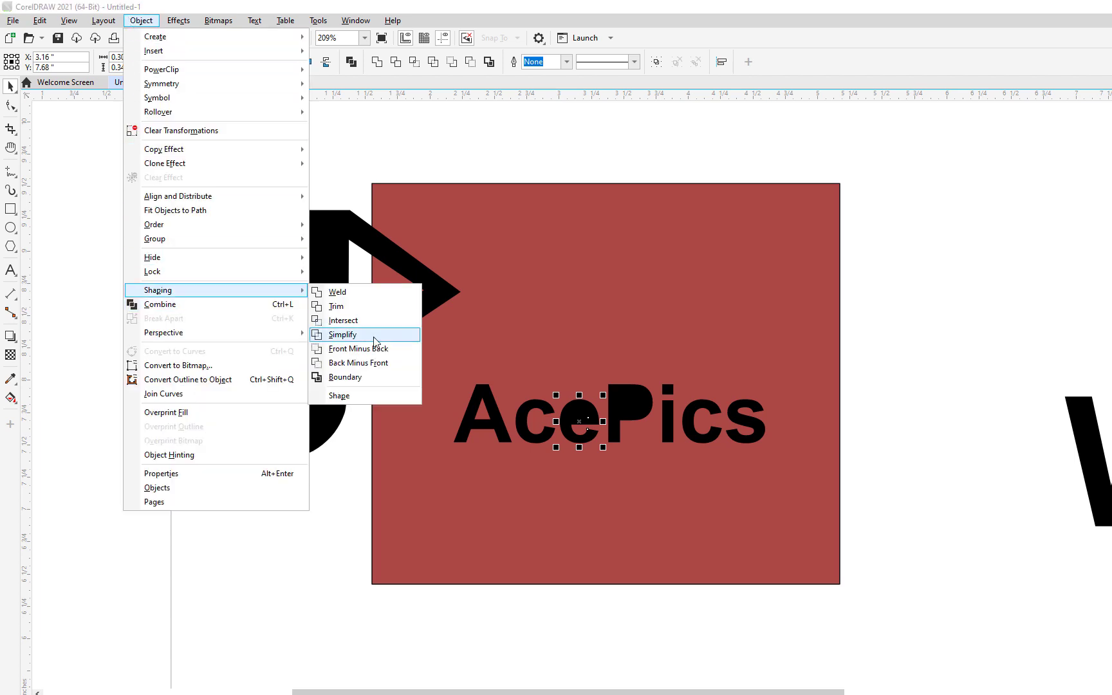
pyautogui.click(391, 352)
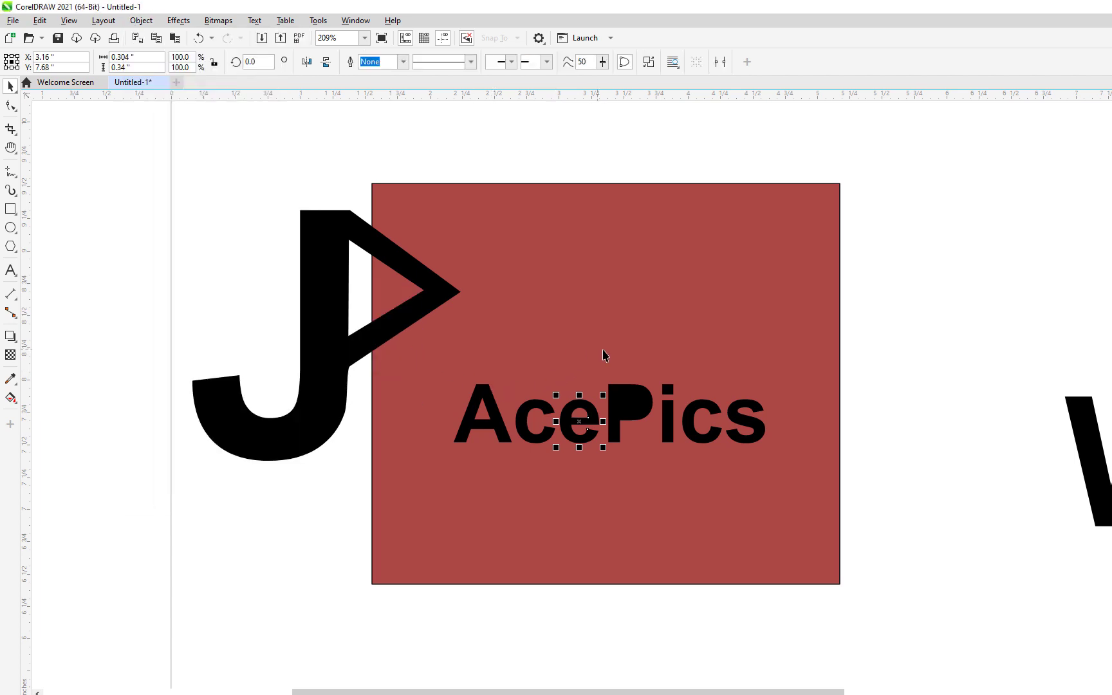
# - Cut the counter out of the letter P with Front Minus Back and deselect it
pyautogui.moveTo(603, 354); pyautogui.dragTo(665, 490)
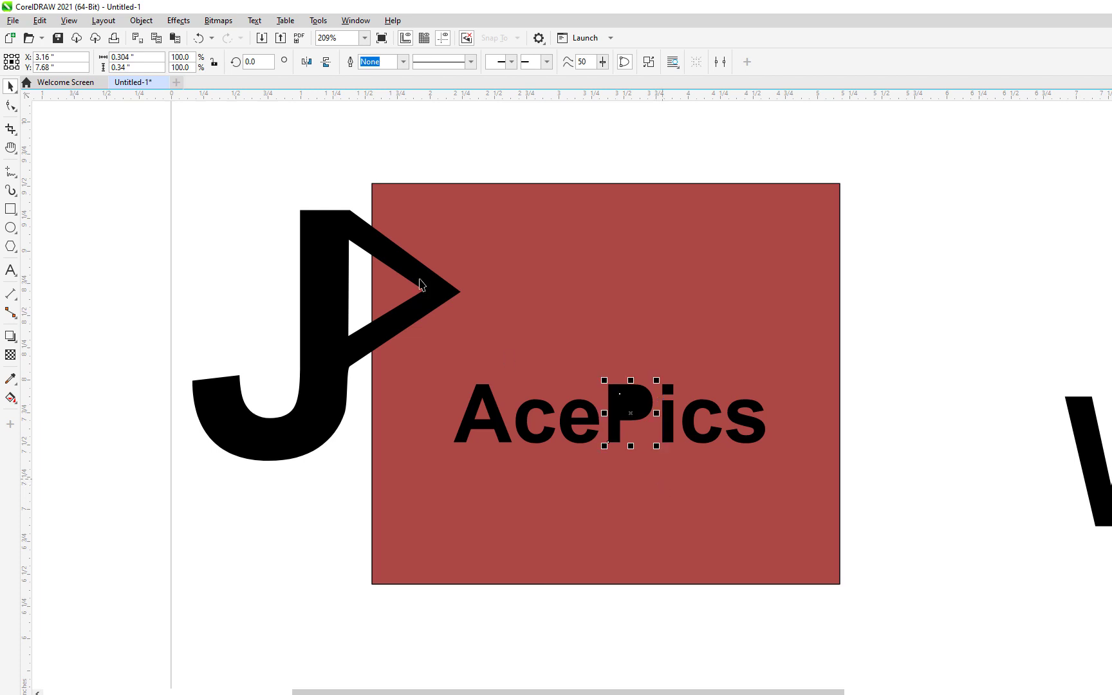
pyautogui.click(141, 20)
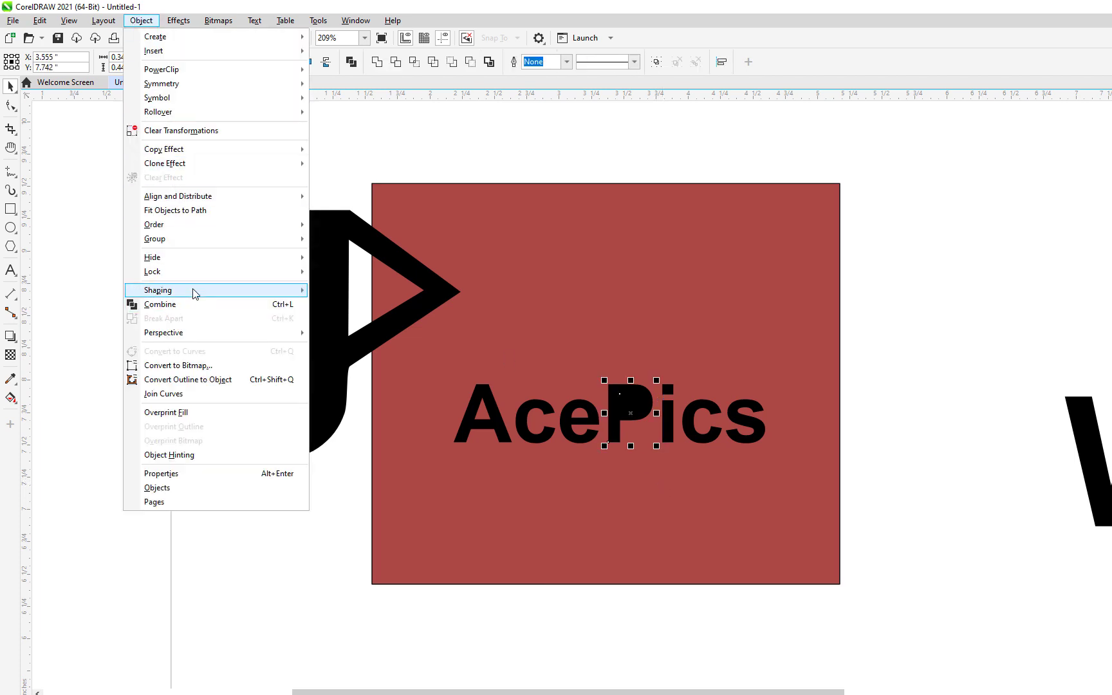
pyautogui.moveTo(195, 294)
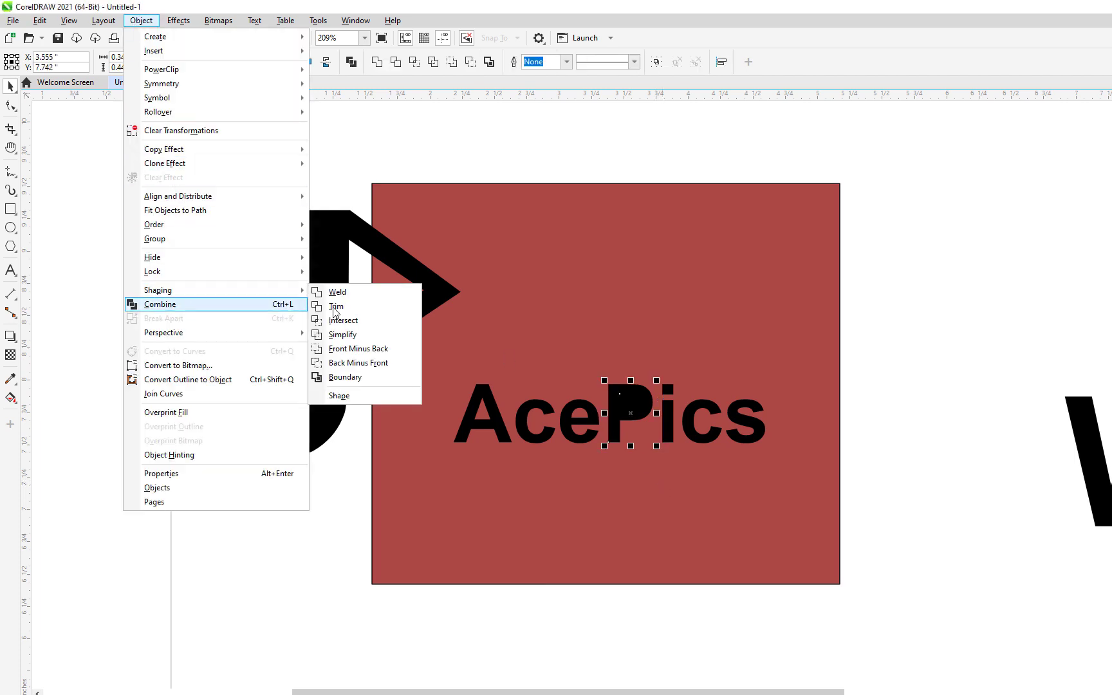
pyautogui.click(358, 349)
pyautogui.press('Escape')
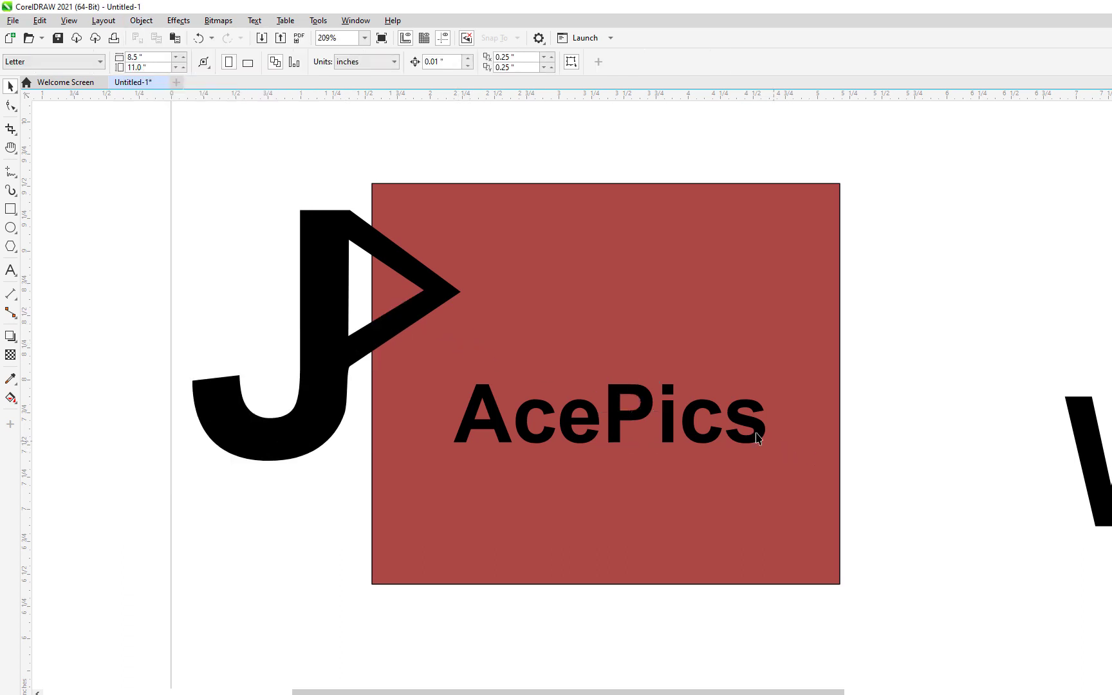
# - Add a node midway along the bottom edge of the i's stem and pull it diagonally down below the P to form a pointed tail
pyautogui.press('z')
pyautogui.click(634, 439)
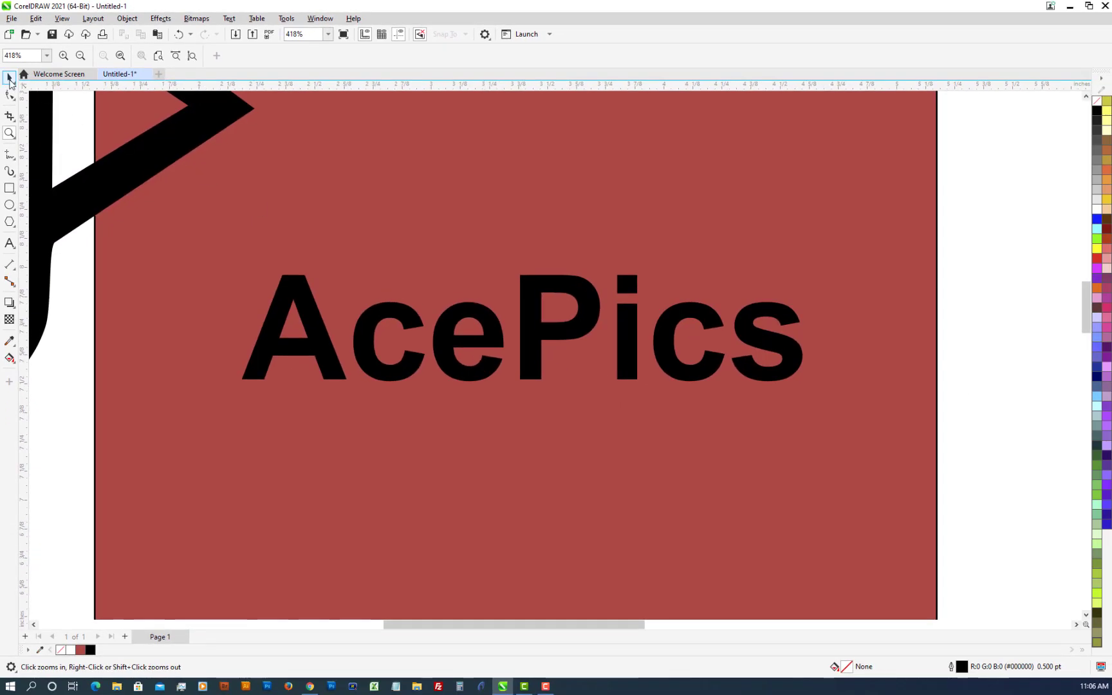
pyautogui.press('space')
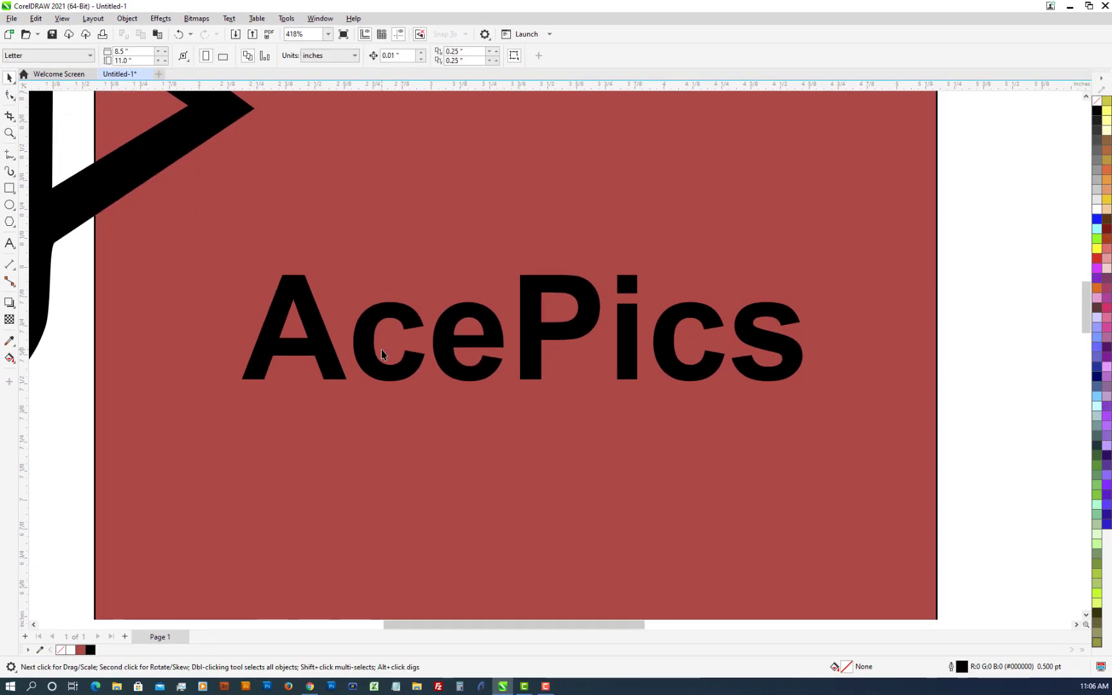
pyautogui.click(631, 345)
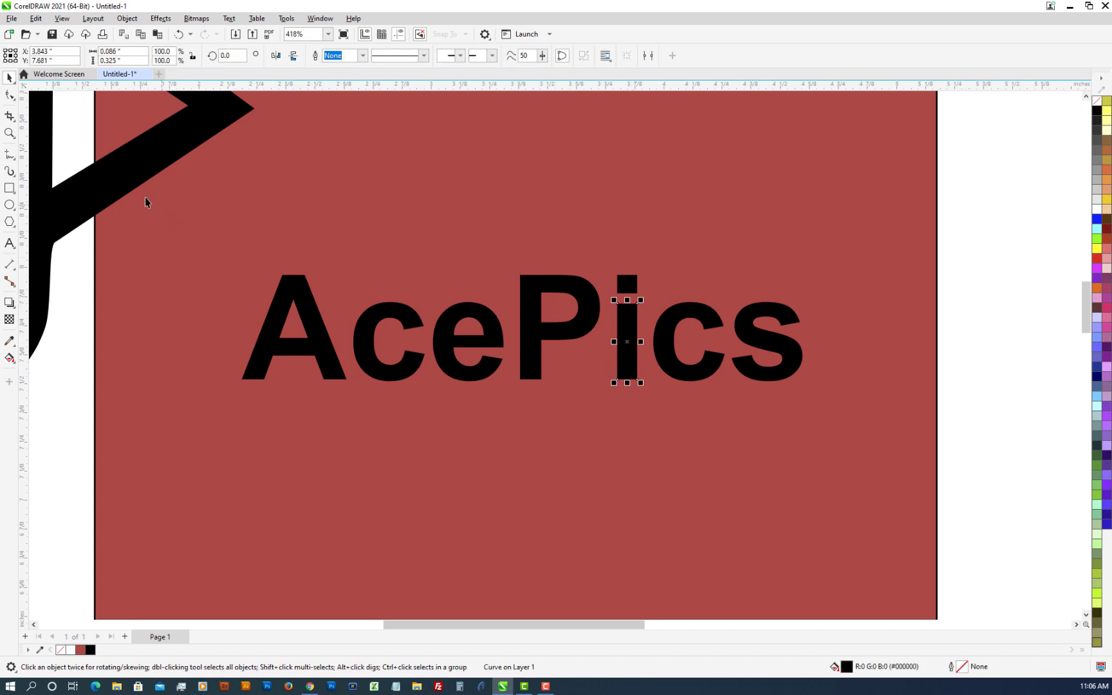
pyautogui.click(9, 96)
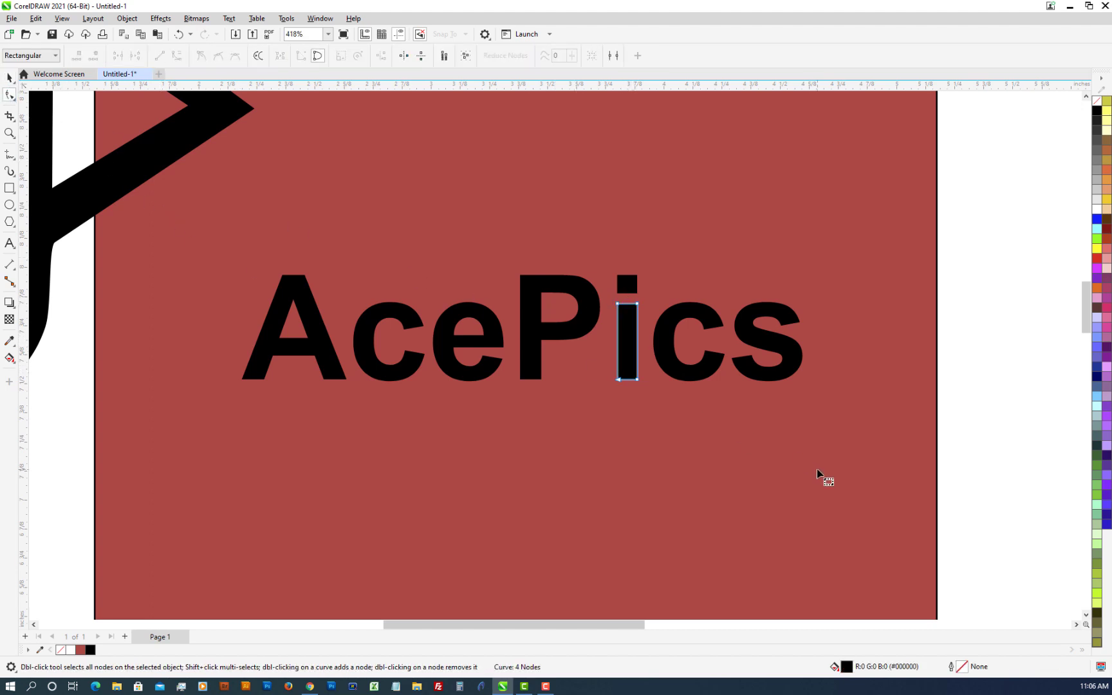
pyautogui.click(630, 382)
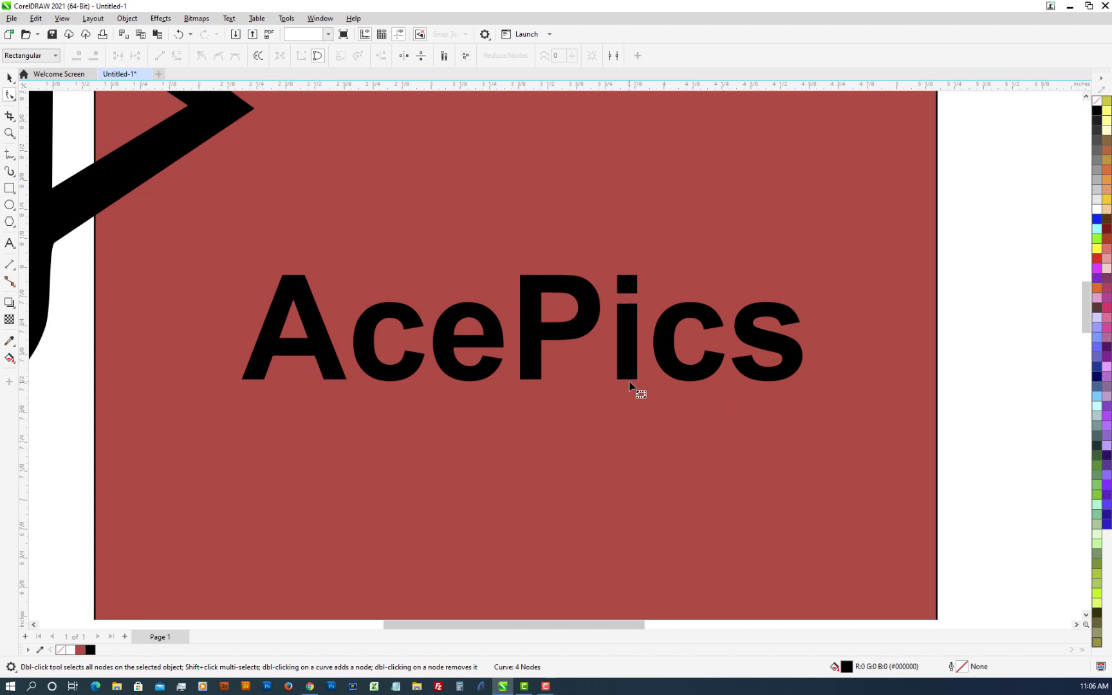
pyautogui.doubleClick(629, 382)
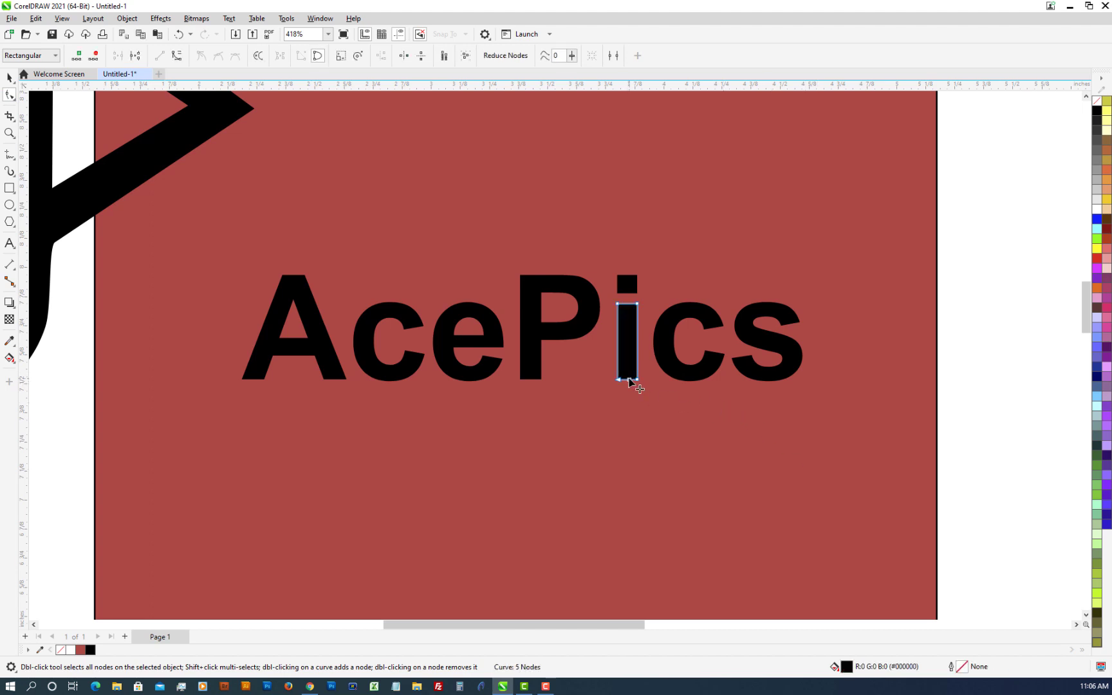
pyautogui.moveTo(629, 383); pyautogui.dragTo(552, 484)
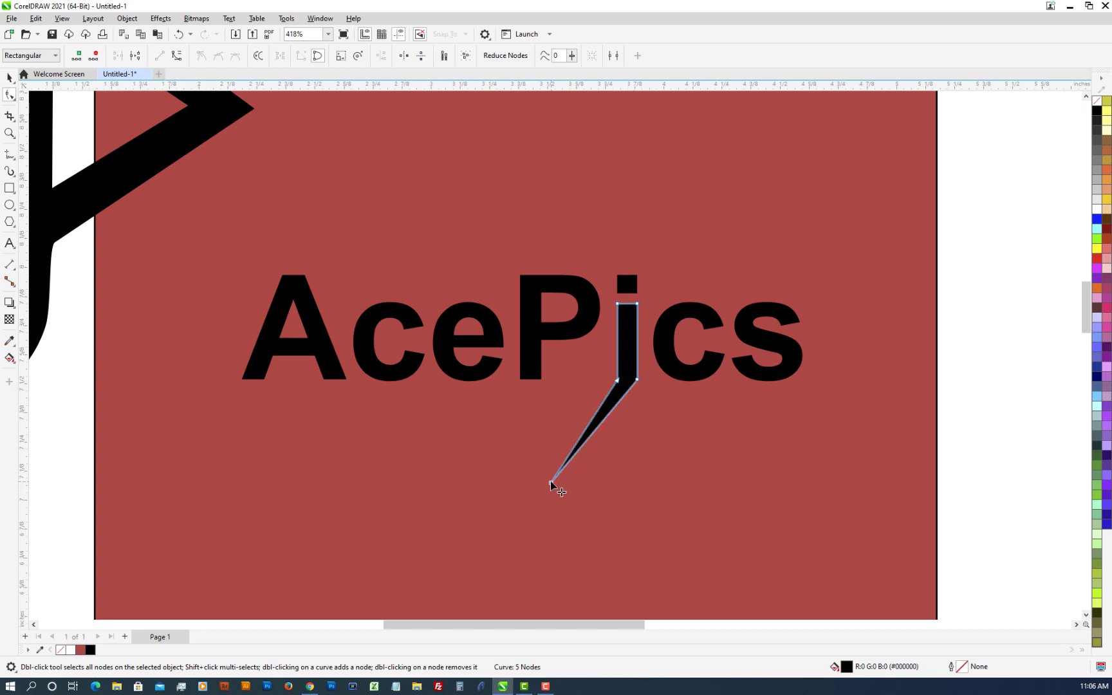
pyautogui.click(580, 366)
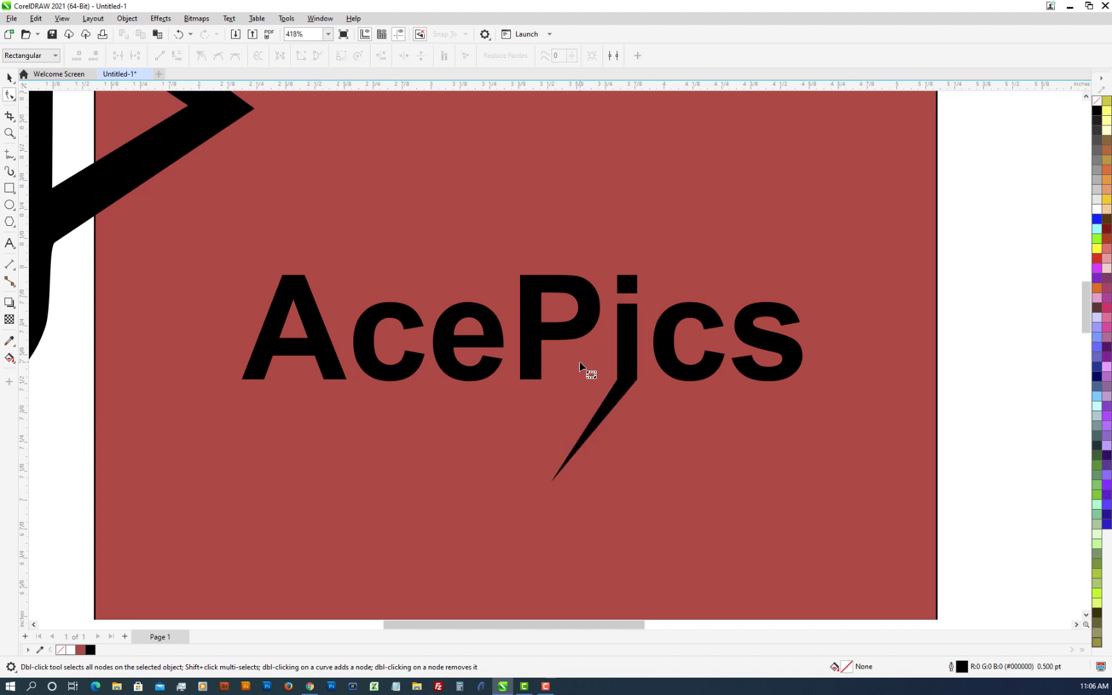
# - Select the two nodes where the i's stem meets the tail and move them slightly down to lengthen the stem
pyautogui.click(624, 391)
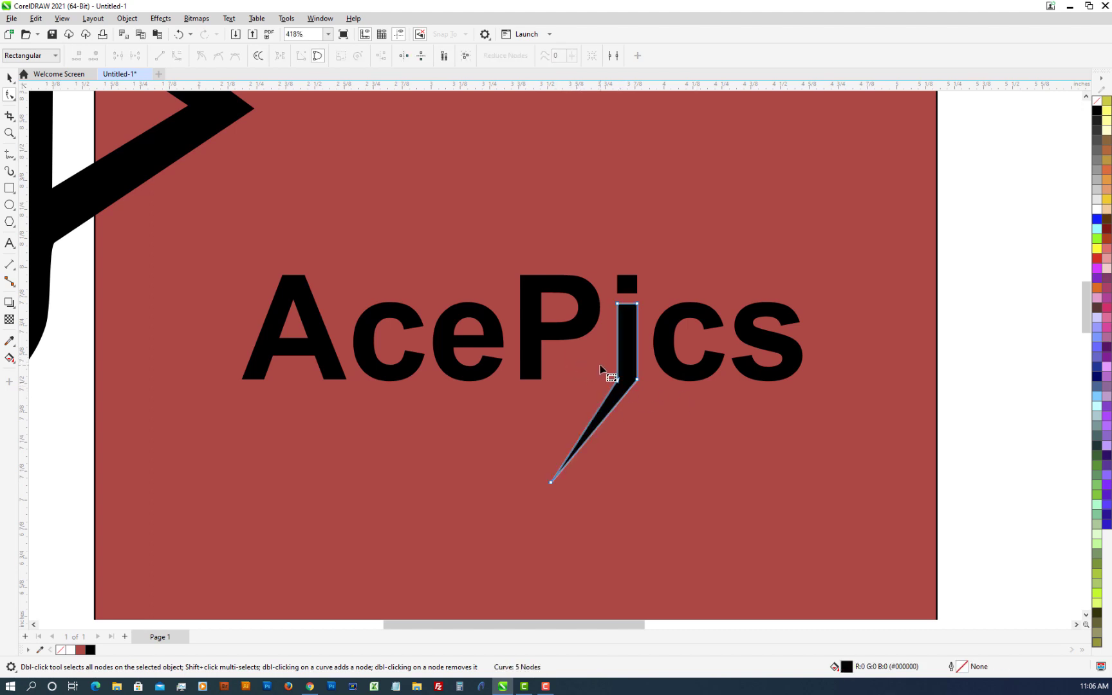
pyautogui.click(637, 380)
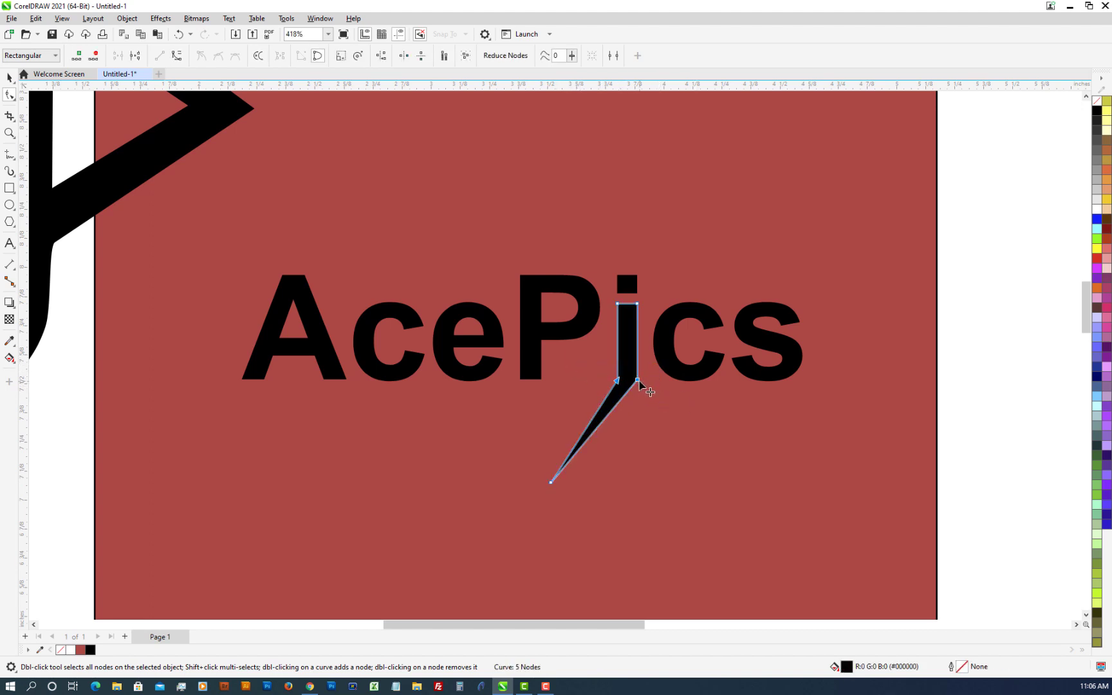
pyautogui.moveTo(637, 381); pyautogui.dragTo(640, 401)
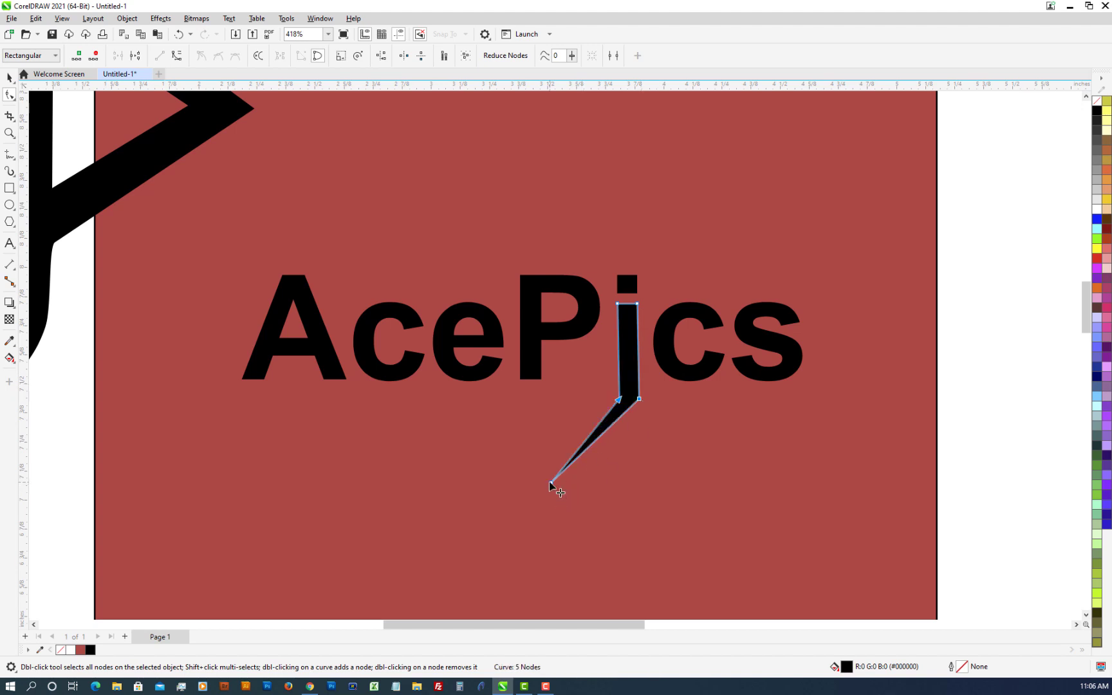
# - Try to stretch the tail's tip beneath the word to just before the A, and undo the move
pyautogui.moveTo(552, 484); pyautogui.dragTo(221, 397)
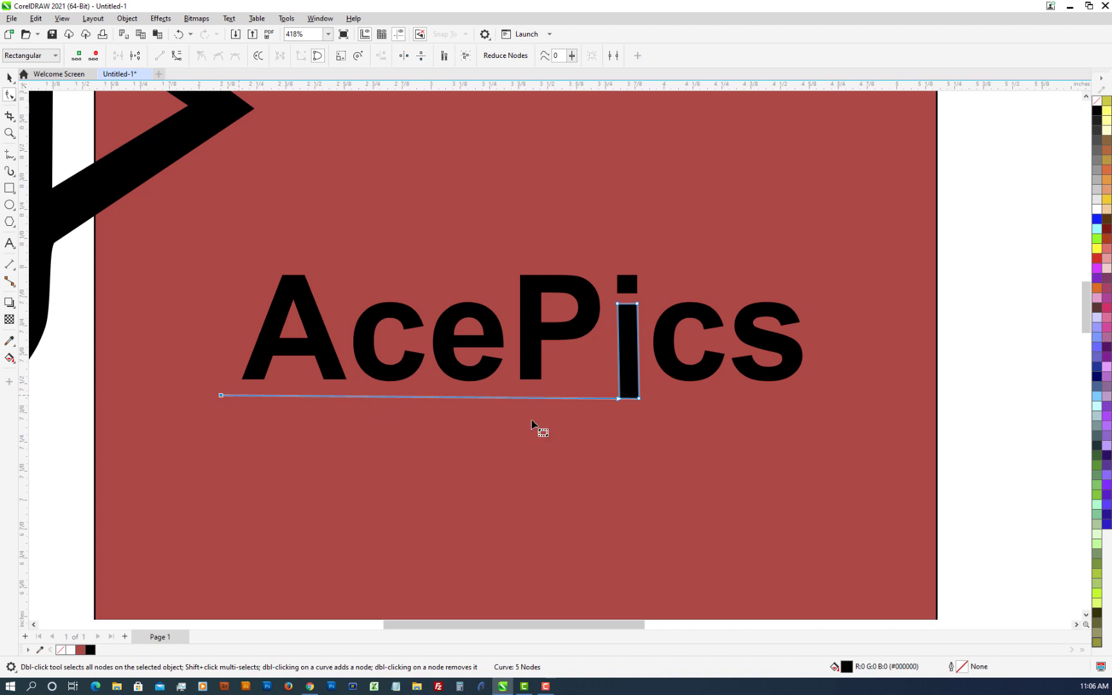
pyautogui.click(607, 404)
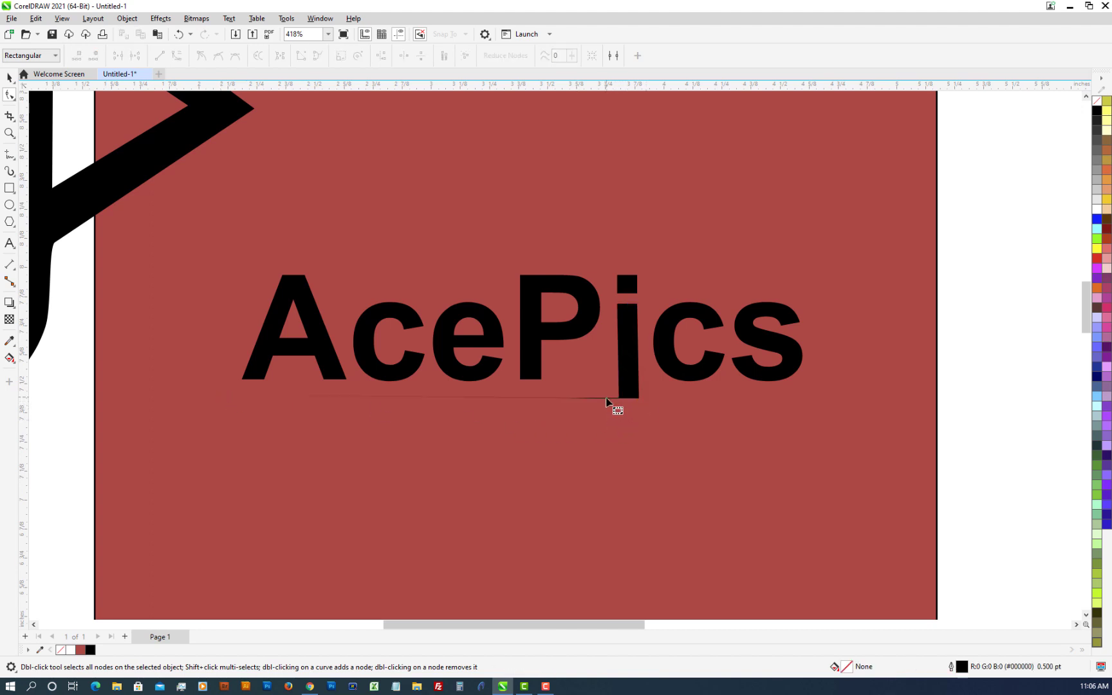
pyautogui.hotkey('ctrl', 'z')
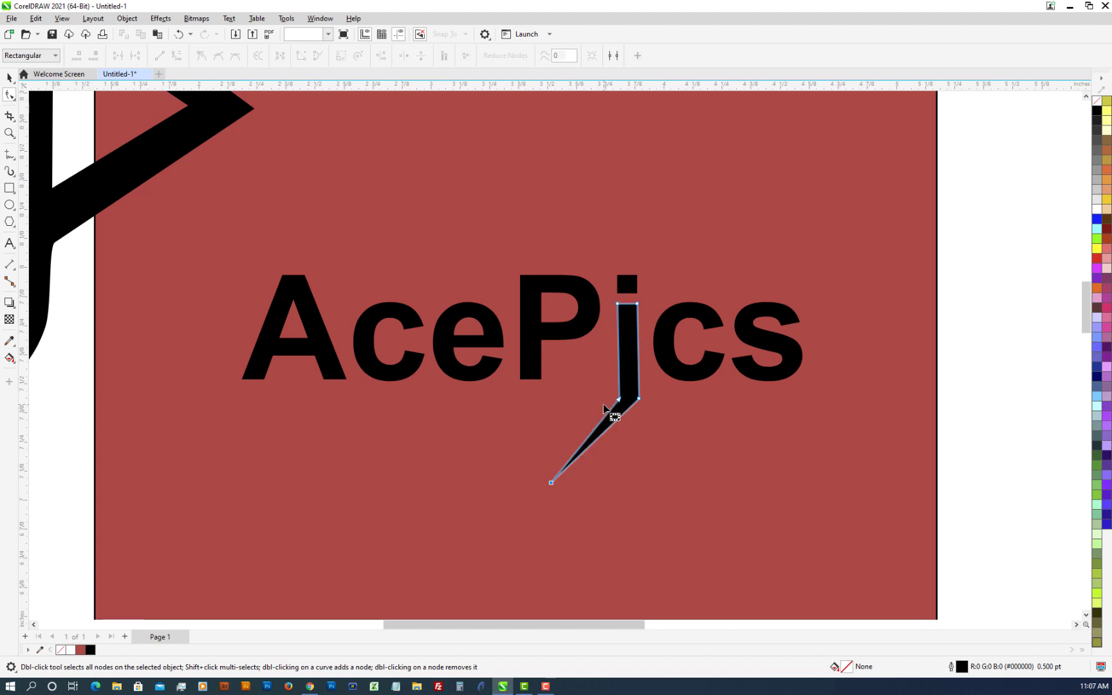
# - Add a node on the tail's outer edge just below the stem and stretch the tip beneath the word to the start of the A
pyautogui.doubleClick(619, 418)
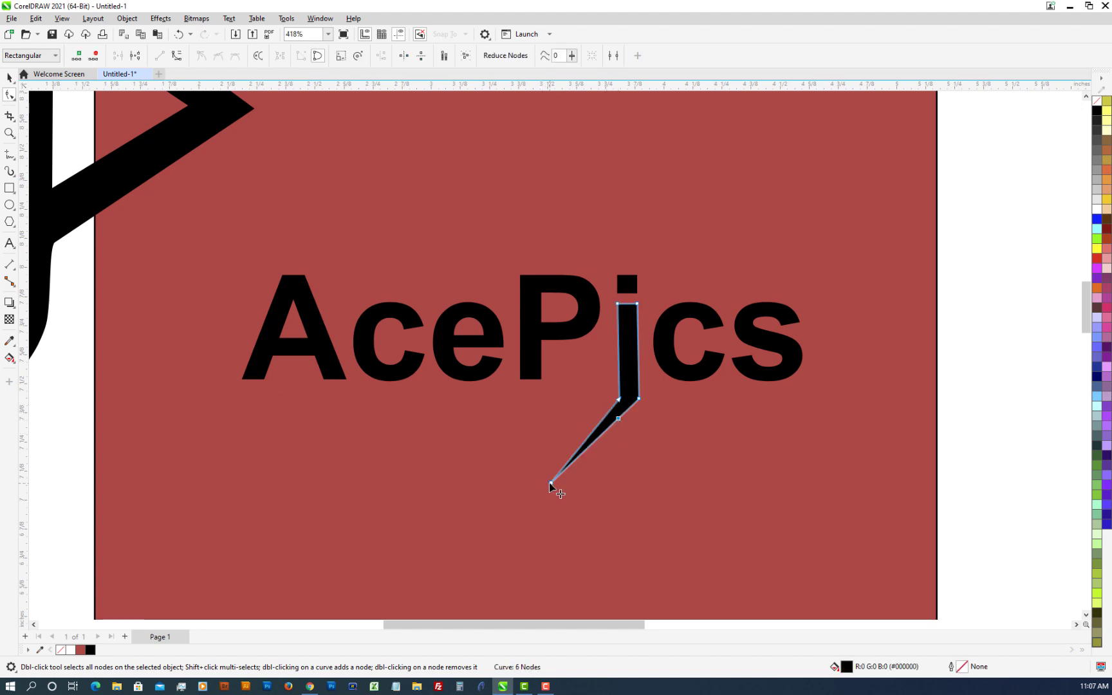
pyautogui.moveTo(551, 483); pyautogui.dragTo(240, 406)
pyautogui.click(266, 484)
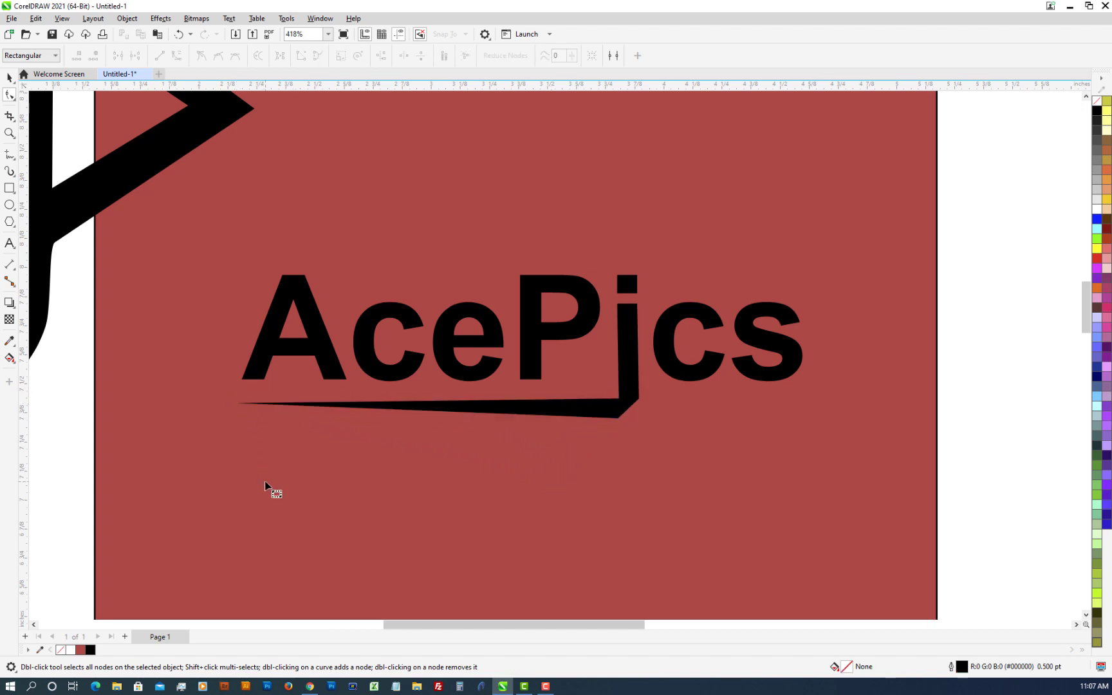